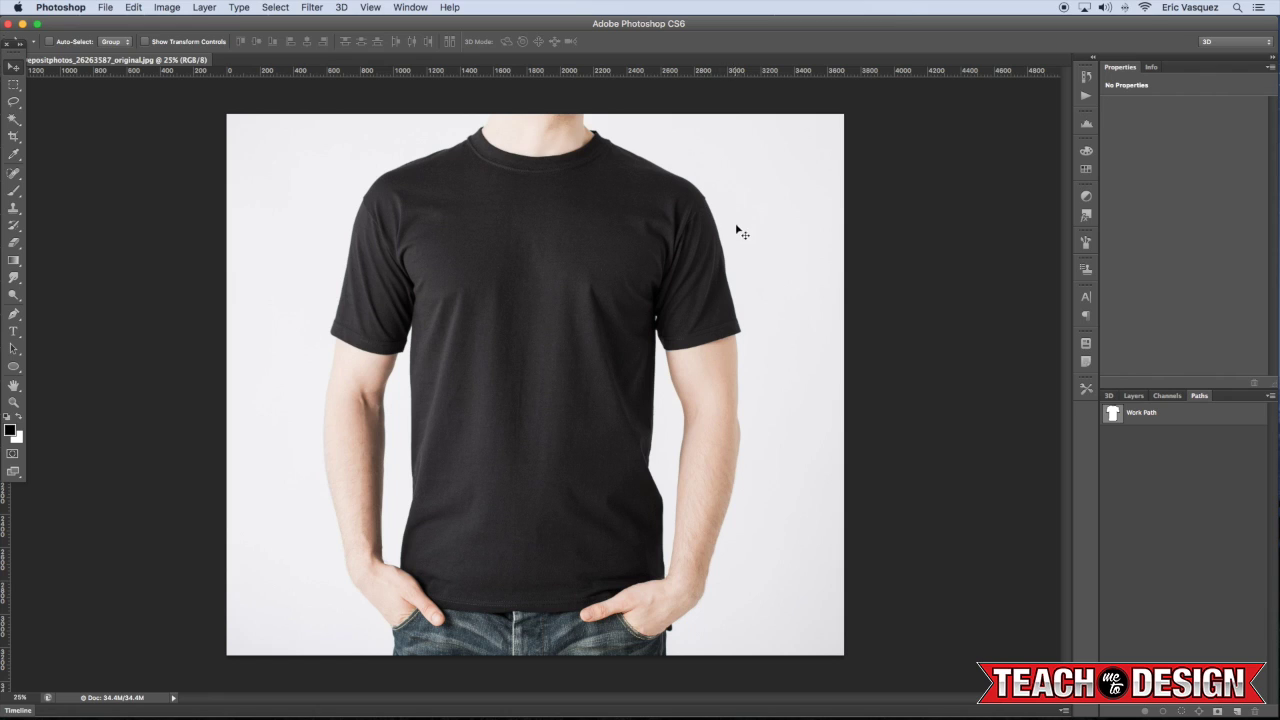
Preview the shirt's Work Path as a selection, then deselect it
{"action": "left_click", "coordinate": [1134, 396]}
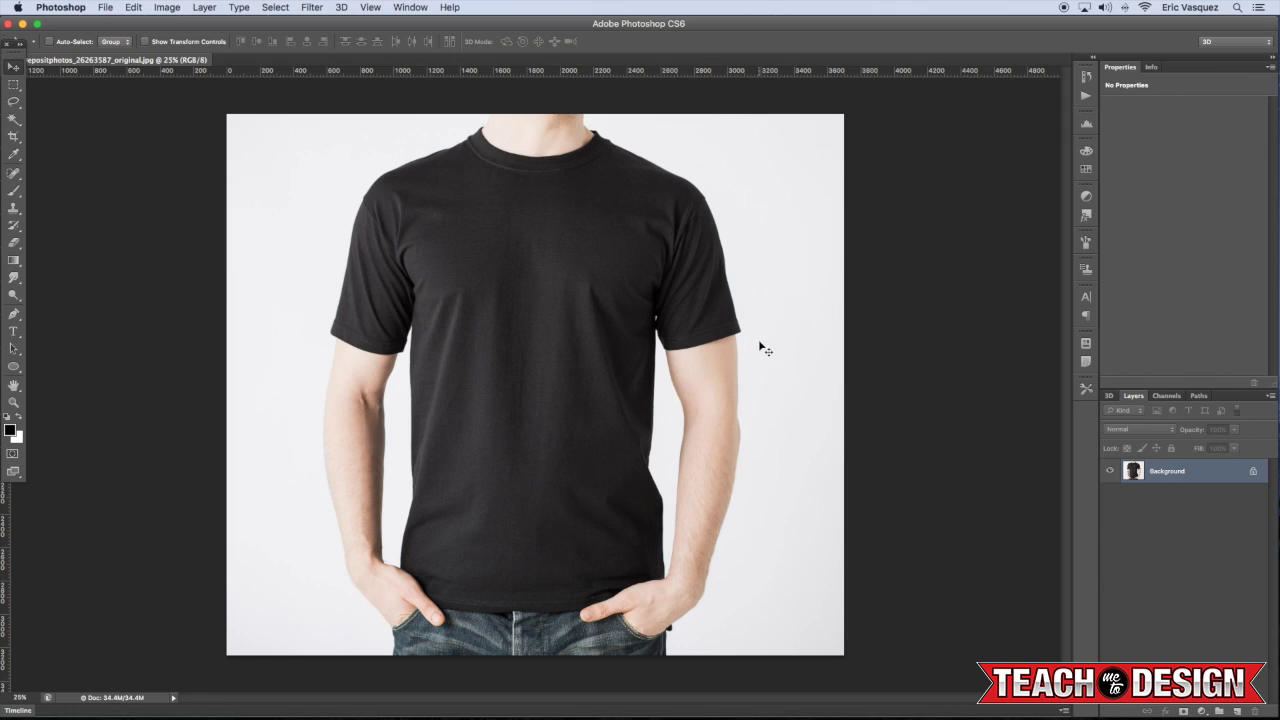
{"action": "left_click", "coordinate": [1198, 396]}
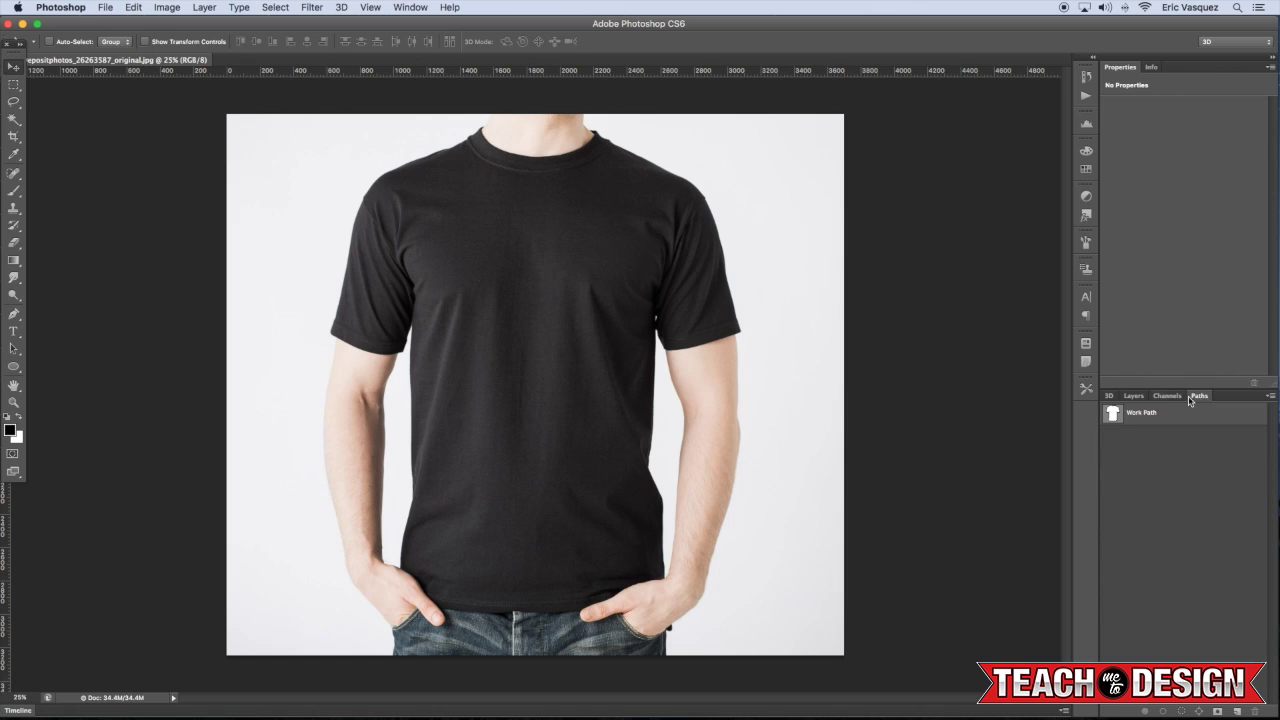
{"action": "left_click", "coordinate": [1111, 415], "text": "super"}
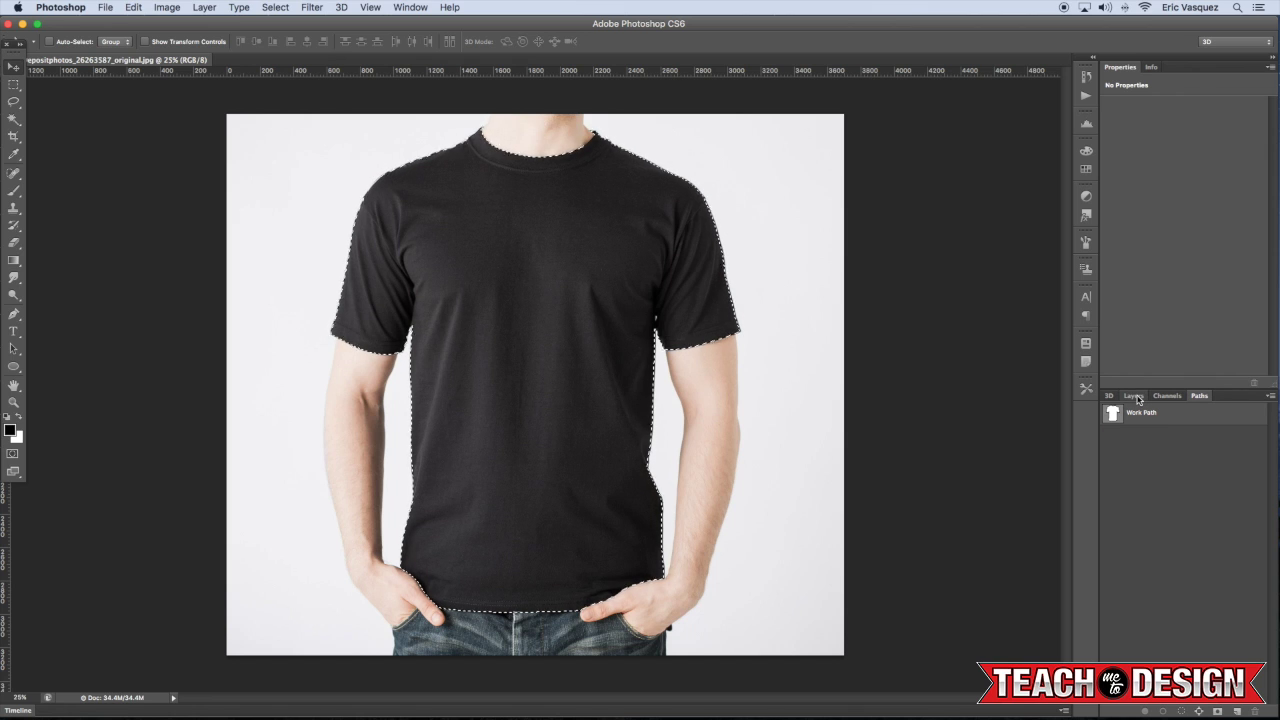
{"action": "key", "text": "super+d"}
Back in Paths, activate the Pen tool and reload the Work Path as a selection
{"action": "left_click", "coordinate": [1134, 396]}
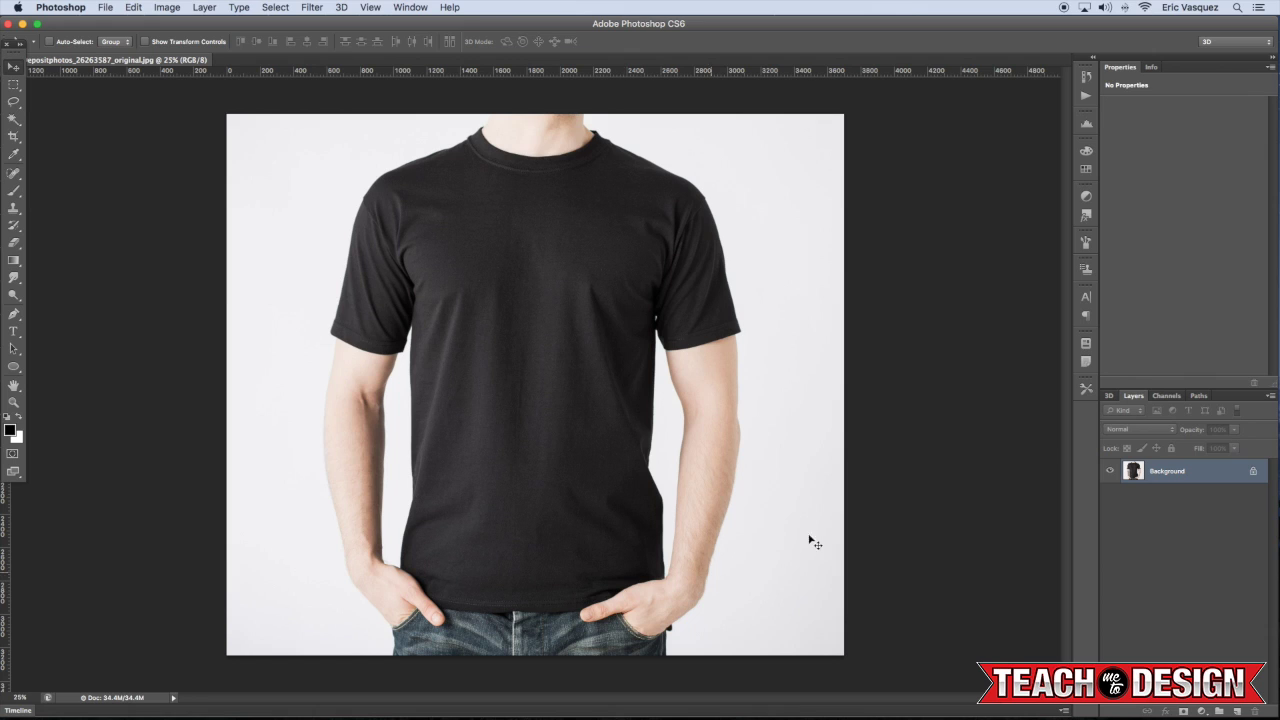
{"action": "left_click", "coordinate": [1199, 395]}
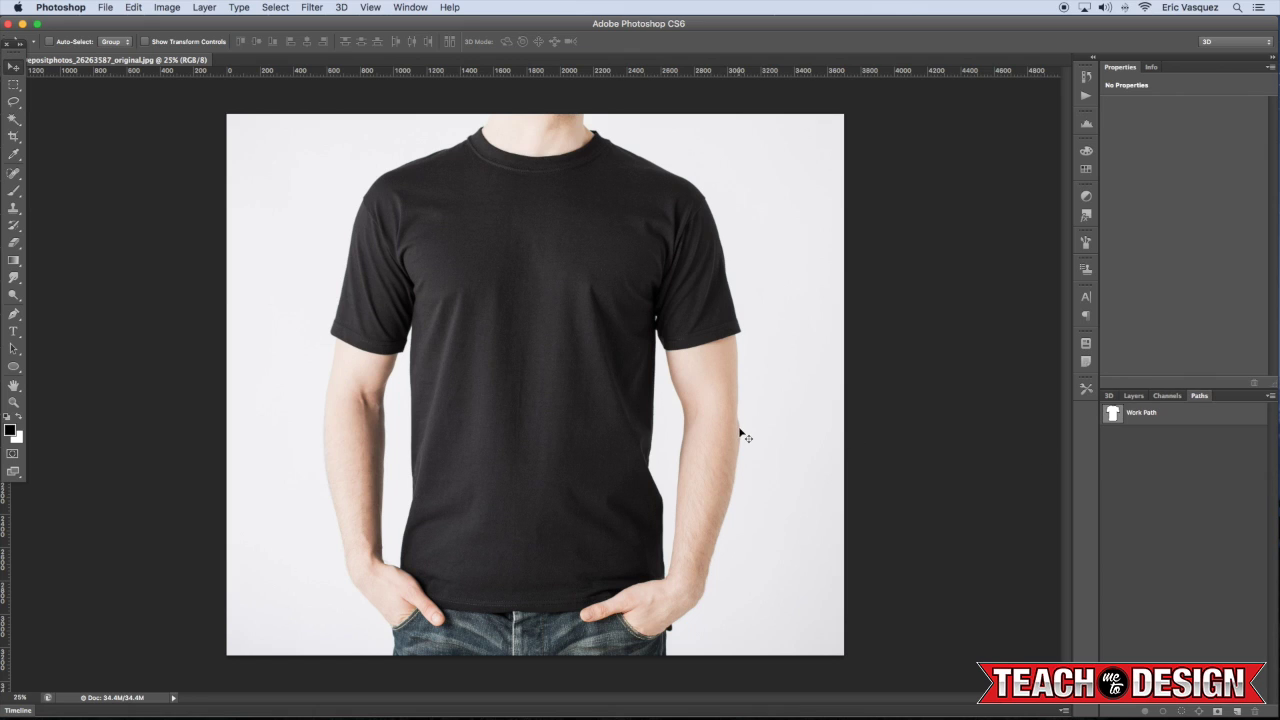
{"action": "key", "text": "p"}
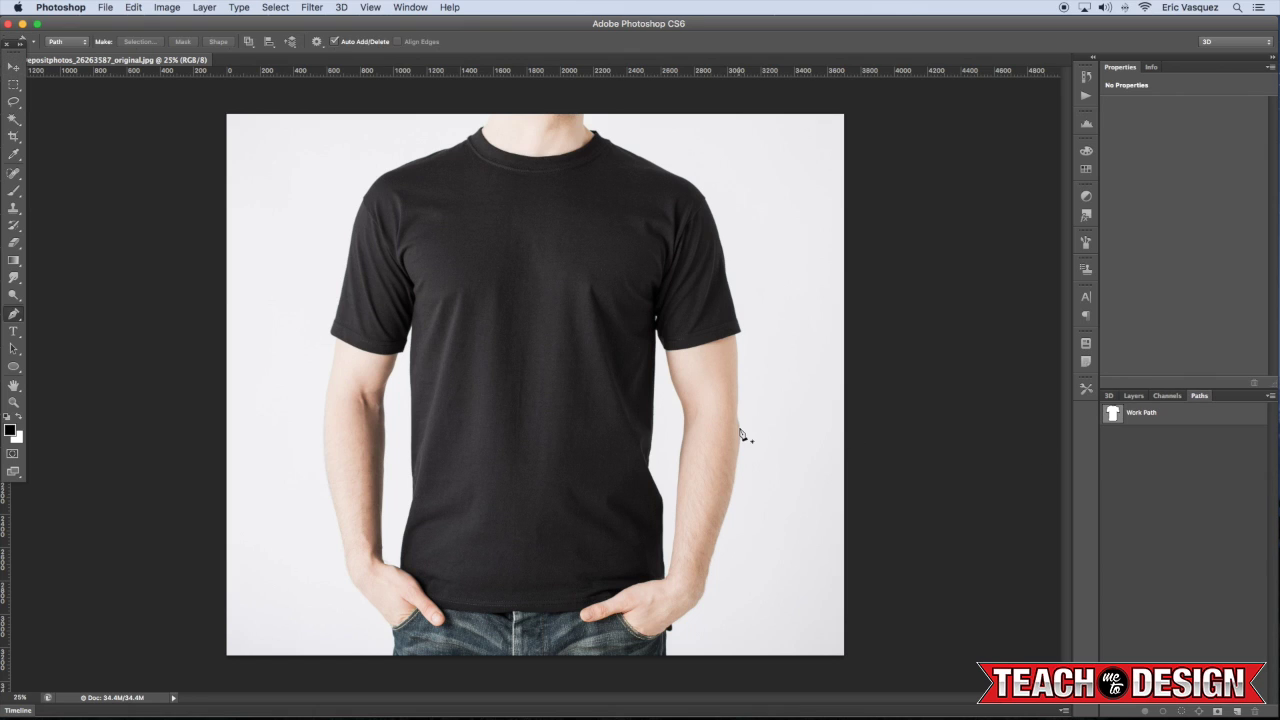
{"action": "left_click", "coordinate": [1114, 416], "text": "super"}
Copy the selected shirt onto a new layer and toggle the Background to check the cut-out
{"action": "left_click", "coordinate": [1133, 396]}
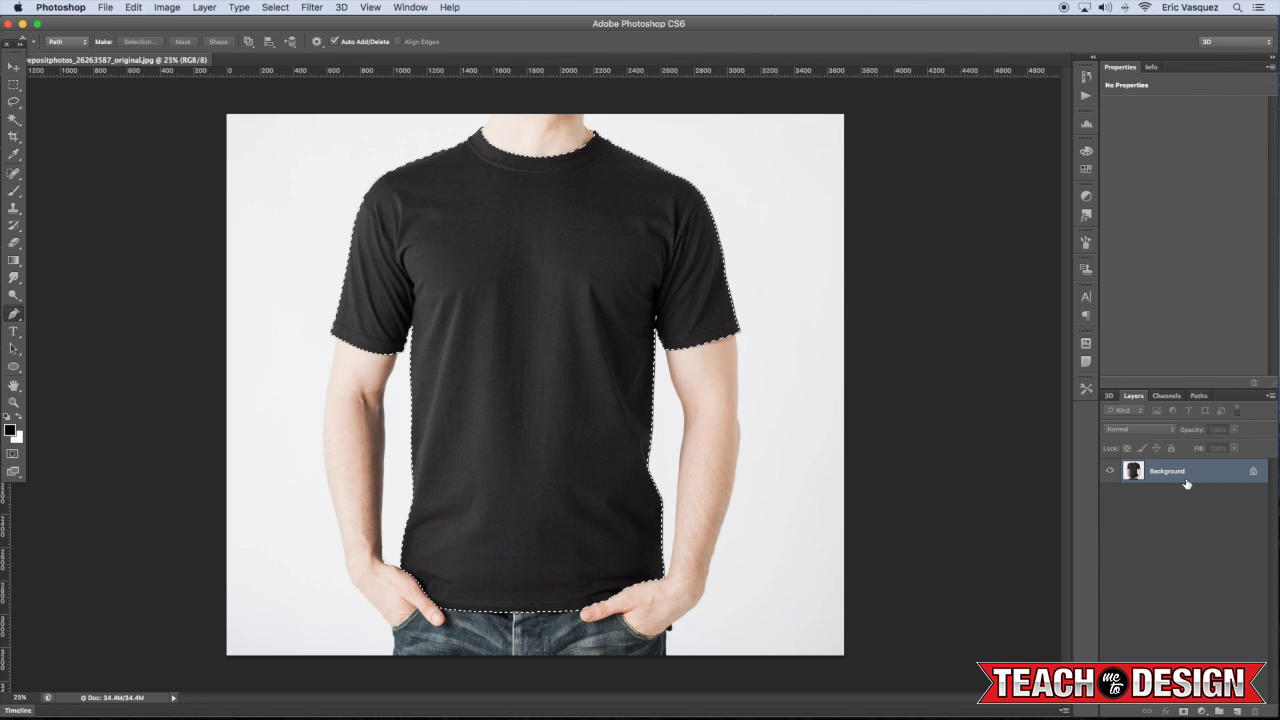
{"action": "key", "text": "super+j"}
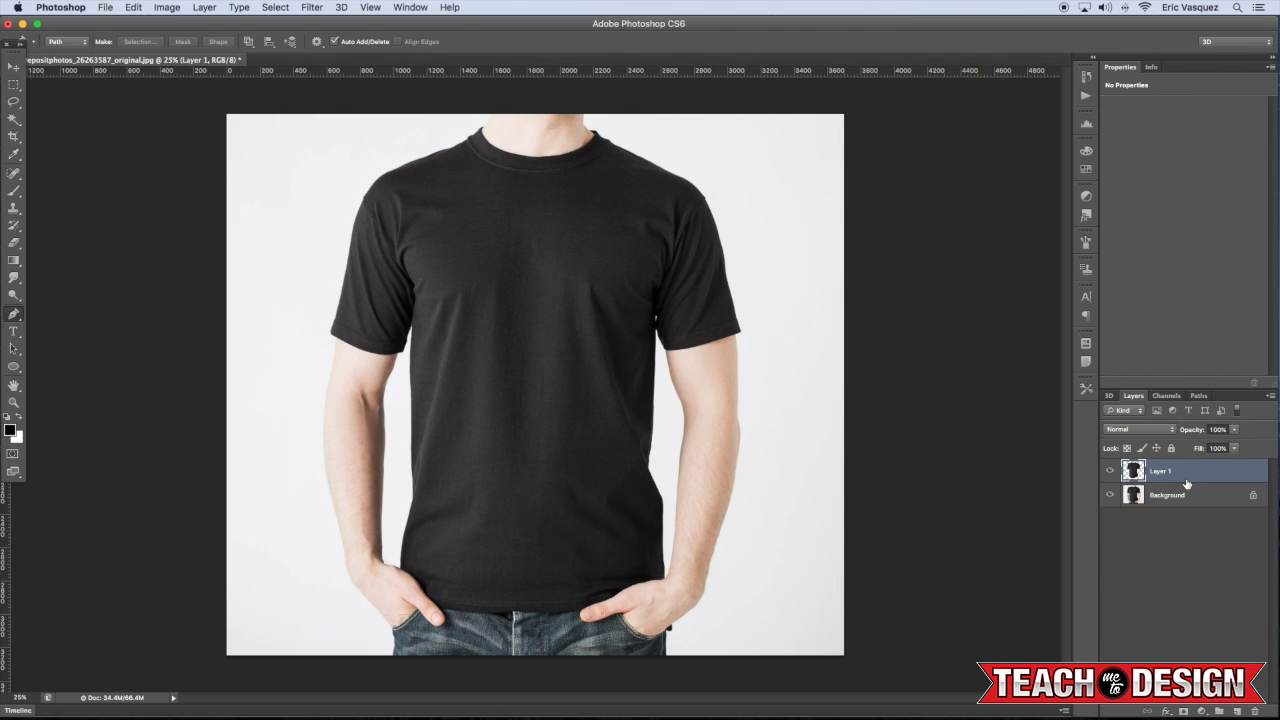
{"action": "left_click", "coordinate": [1108, 472], "text": "alt"}
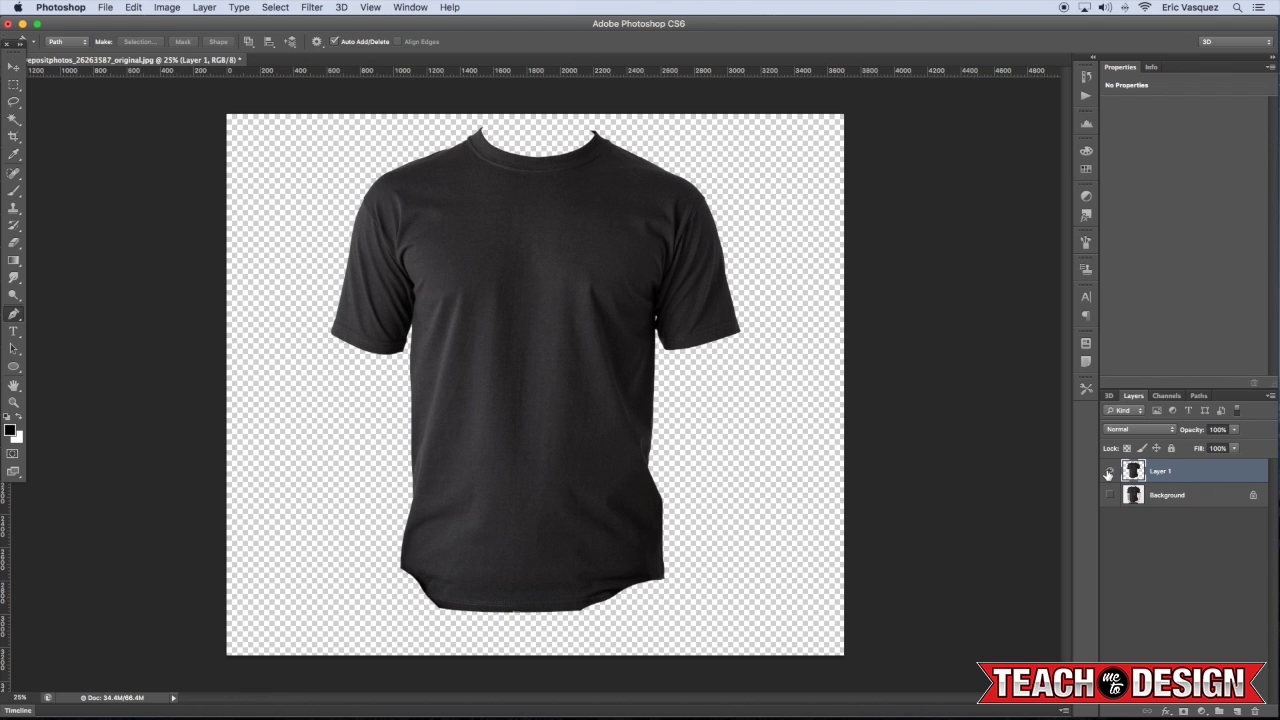
{"action": "left_click", "coordinate": [1108, 472], "text": "alt"}
{"action": "left_click", "coordinate": [1108, 472], "text": "alt"}
{"action": "left_click", "coordinate": [1108, 472], "text": "alt"}
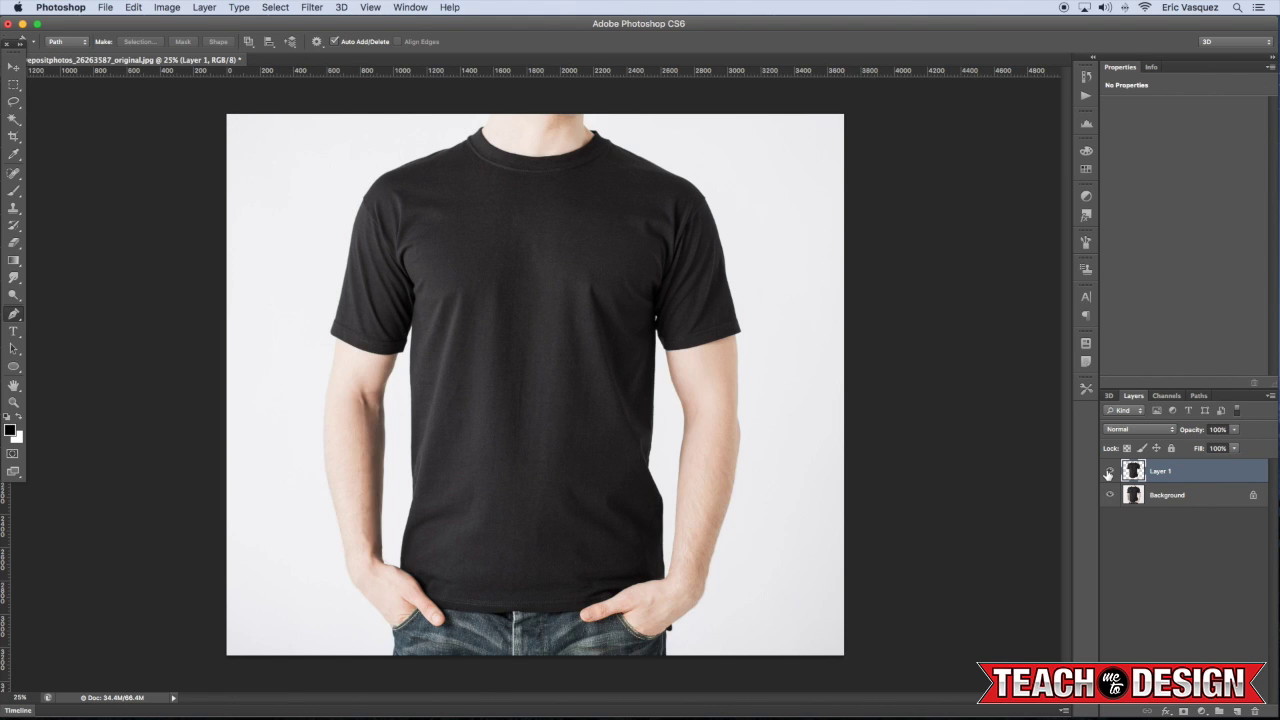
{"action": "left_click", "coordinate": [1108, 472], "text": "alt"}
{"action": "left_click", "coordinate": [1108, 472], "text": "alt"}
Rename Layer 1 to Silo and return to the Move tool
{"action": "left_click", "coordinate": [1164, 497]}
{"action": "double_click", "coordinate": [1161, 471]}
{"action": "type", "text": "t"}
{"action": "key", "text": "Return"}
{"action": "key", "text": "v"}
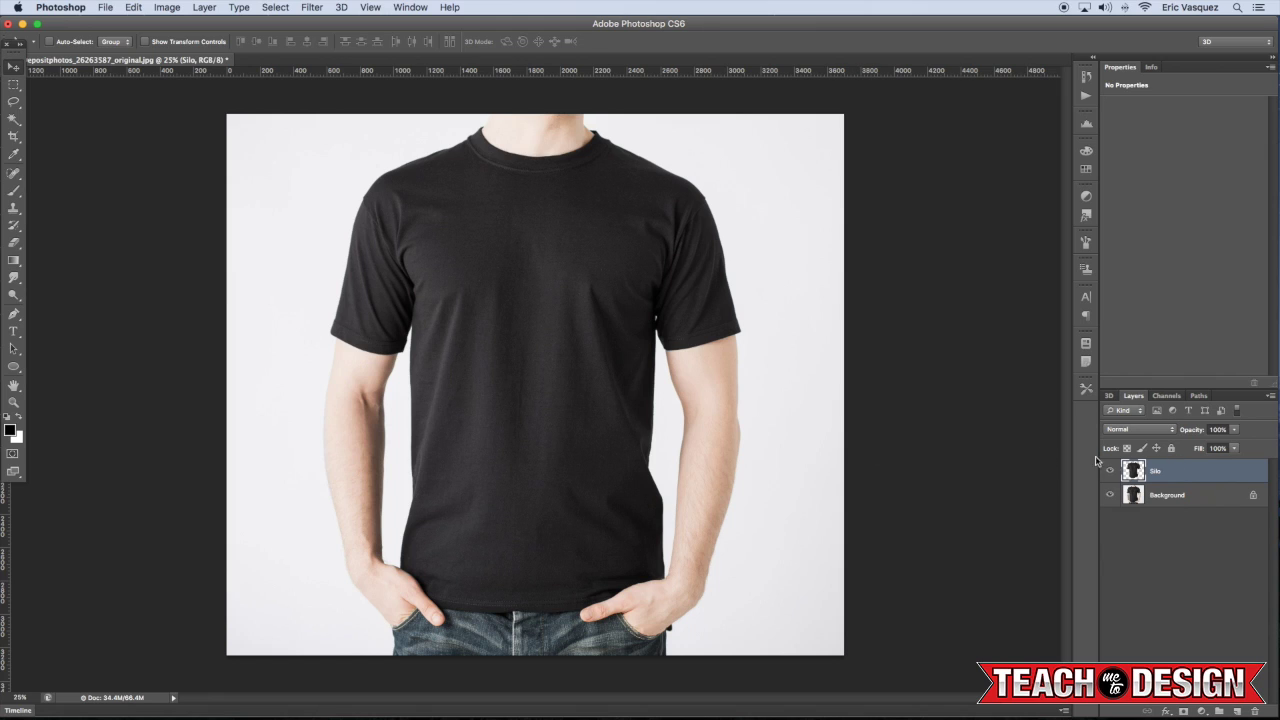
Duplicate Silo and clip a Black & White adjustment to the Silo copy
{"action": "key", "text": "super+j"}
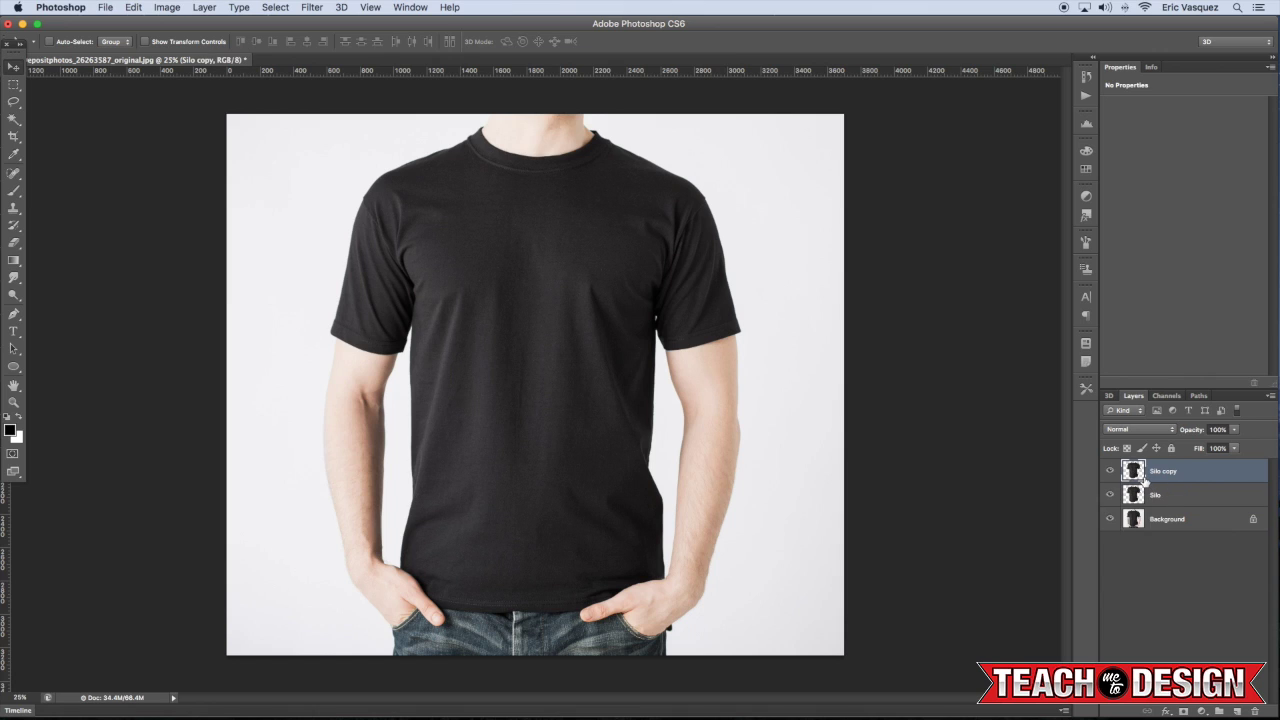
{"action": "left_click", "coordinate": [1202, 711]}
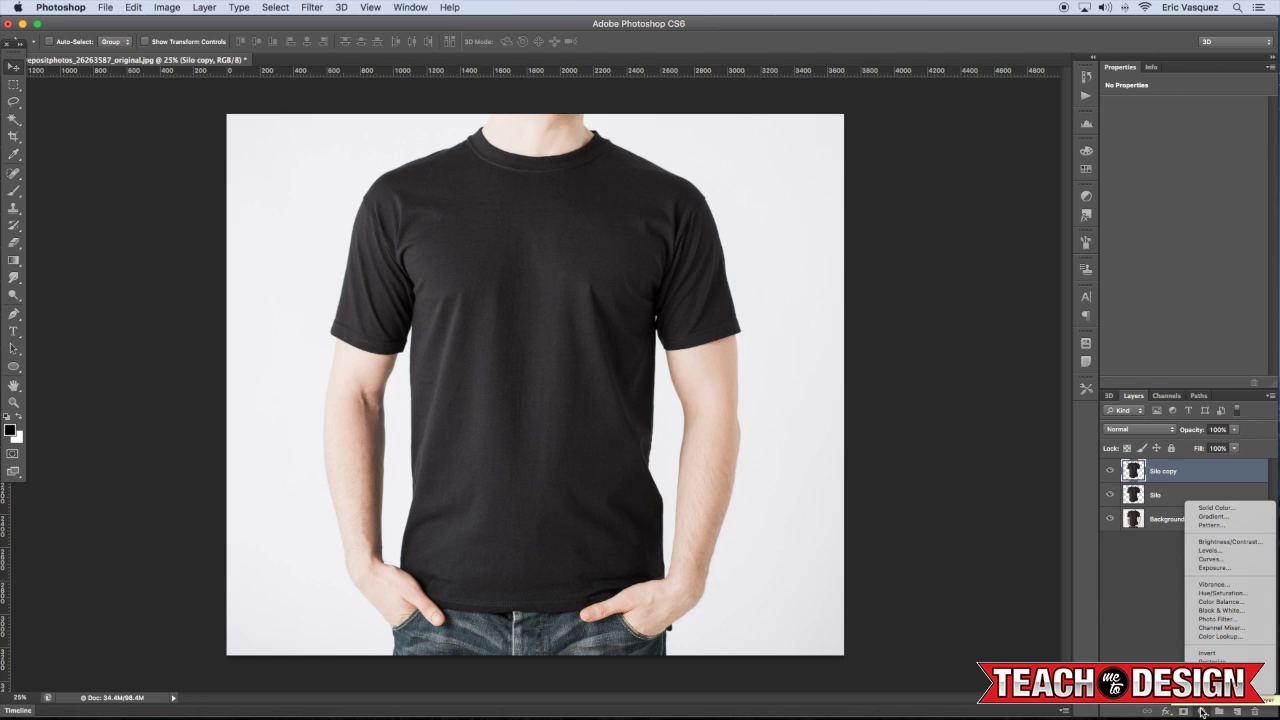
{"action": "left_click", "coordinate": [1222, 610], "text": "alt"}
{"action": "left_click", "coordinate": [595, 299]}
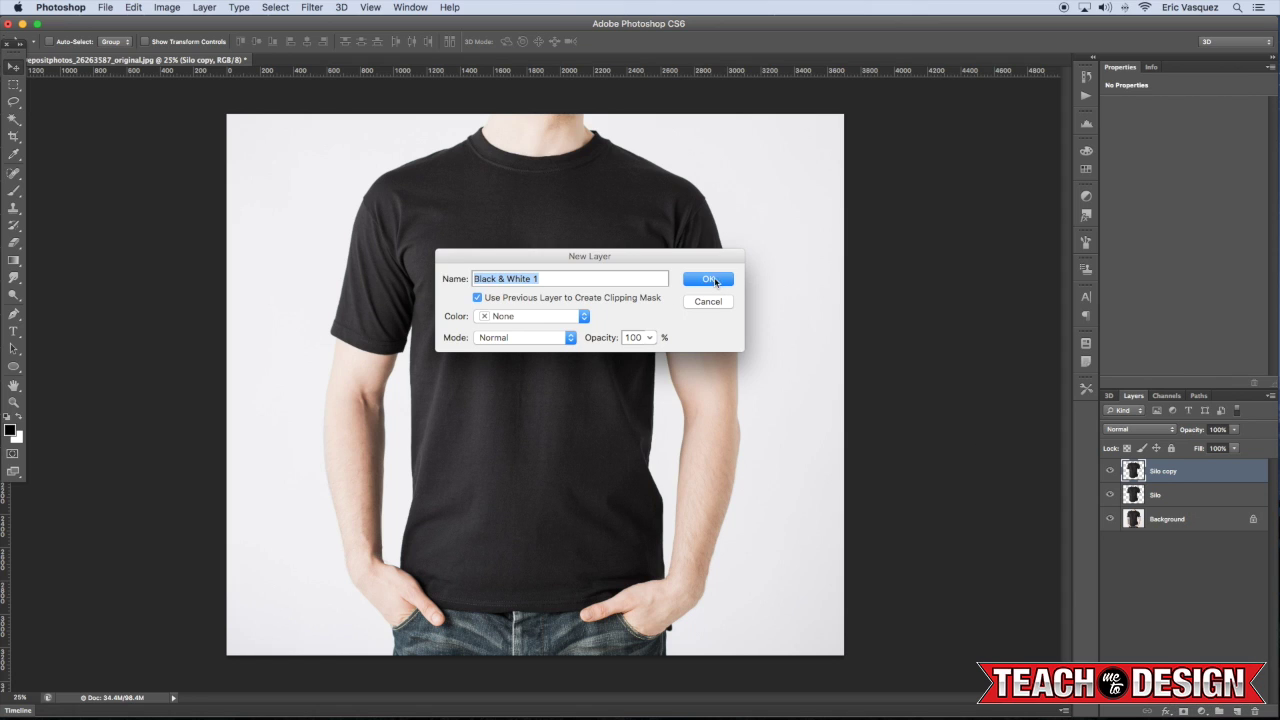
{"action": "left_click", "coordinate": [708, 279]}
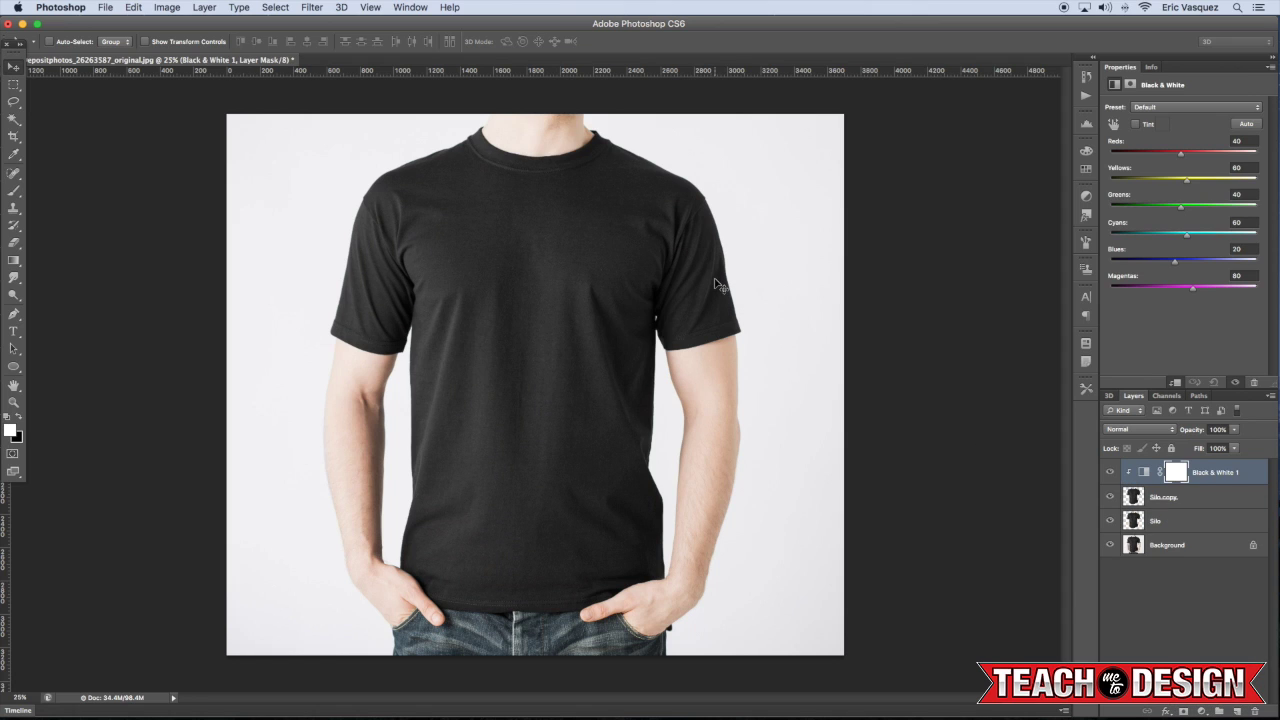
{"action": "left_click", "coordinate": [1186, 498]}
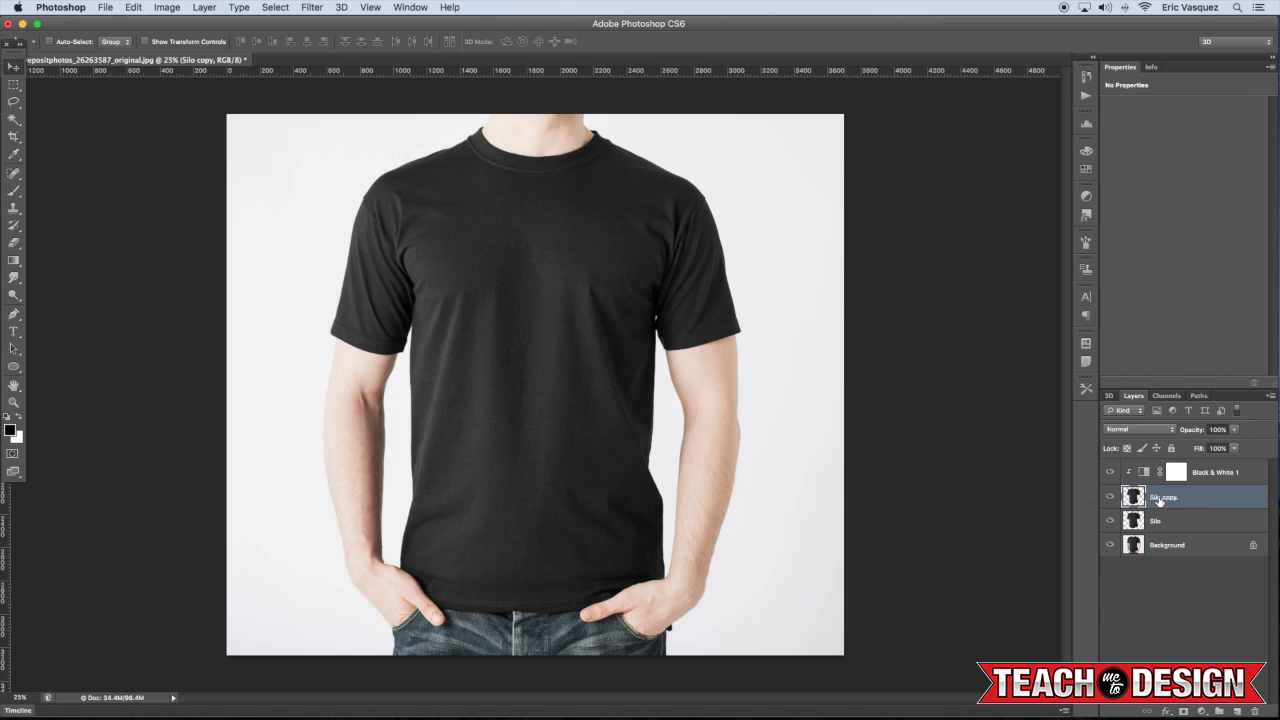
{"action": "left_click", "coordinate": [1202, 711]}
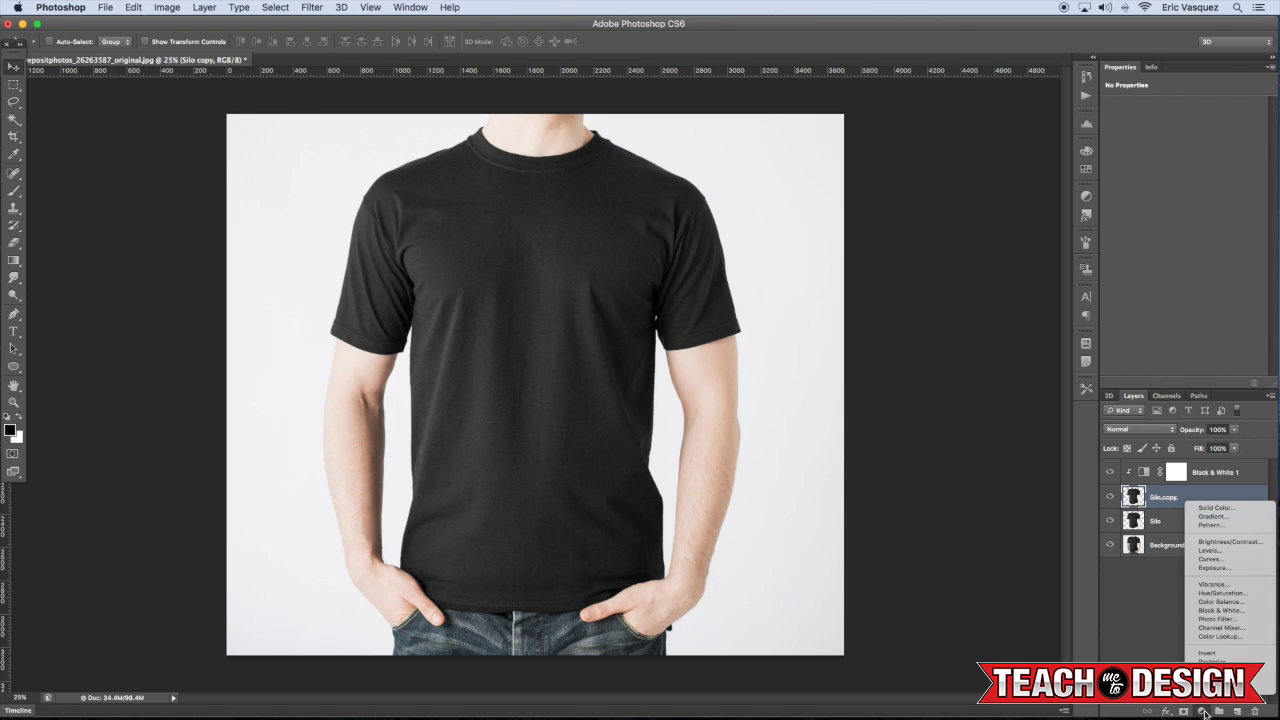
Add a clipped Levels adjustment with inputs 27 and 129, hiding Background and Silo
{"action": "left_click", "coordinate": [1204, 551]}
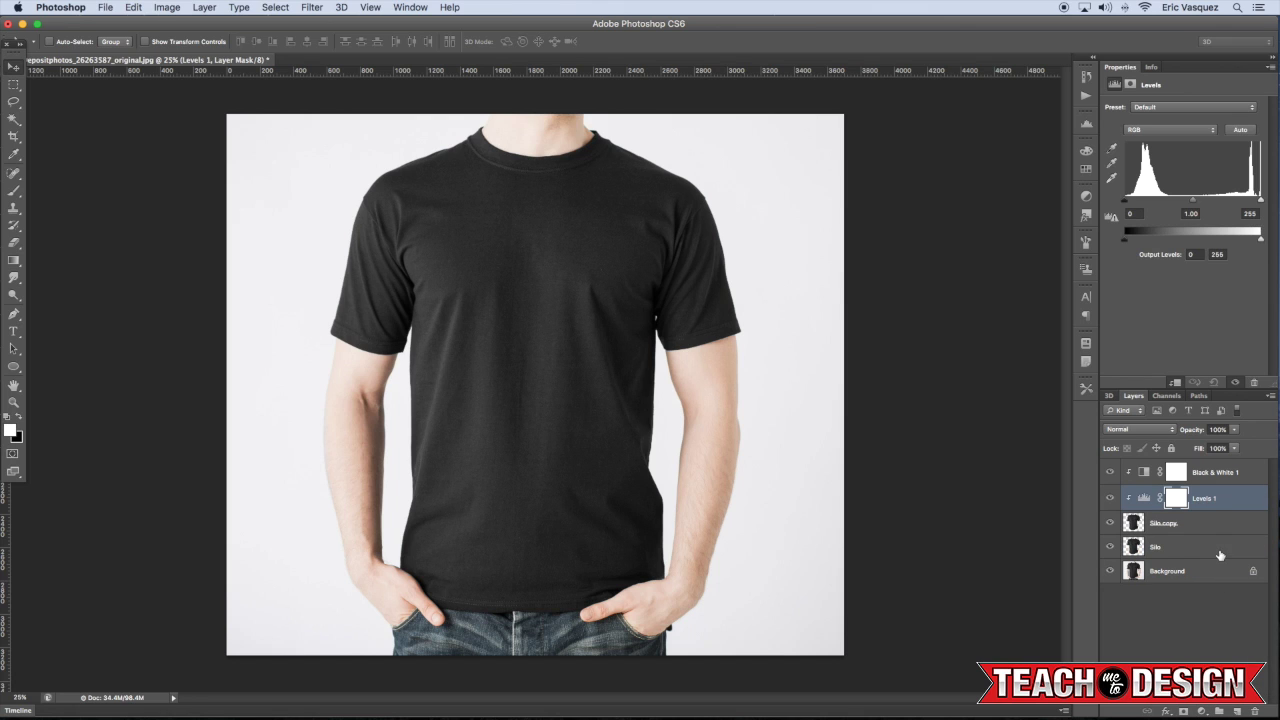
{"action": "left_click", "coordinate": [1110, 571]}
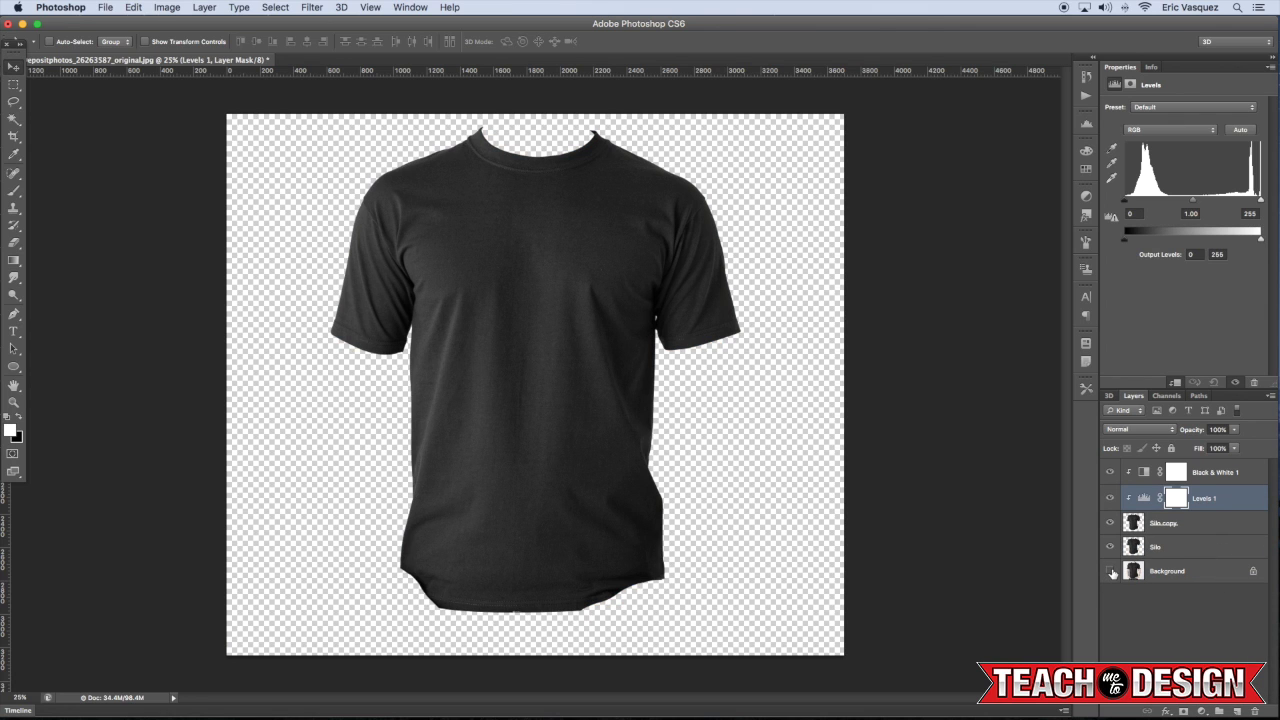
{"action": "left_click", "coordinate": [1110, 547]}
{"action": "mouse_move", "coordinate": [1124, 200]}
{"action": "left_mouse_down"}
{"action": "mouse_move", "coordinate": [1152, 202]}
{"action": "mouse_move", "coordinate": [1138, 201]}
{"action": "left_mouse_up"}
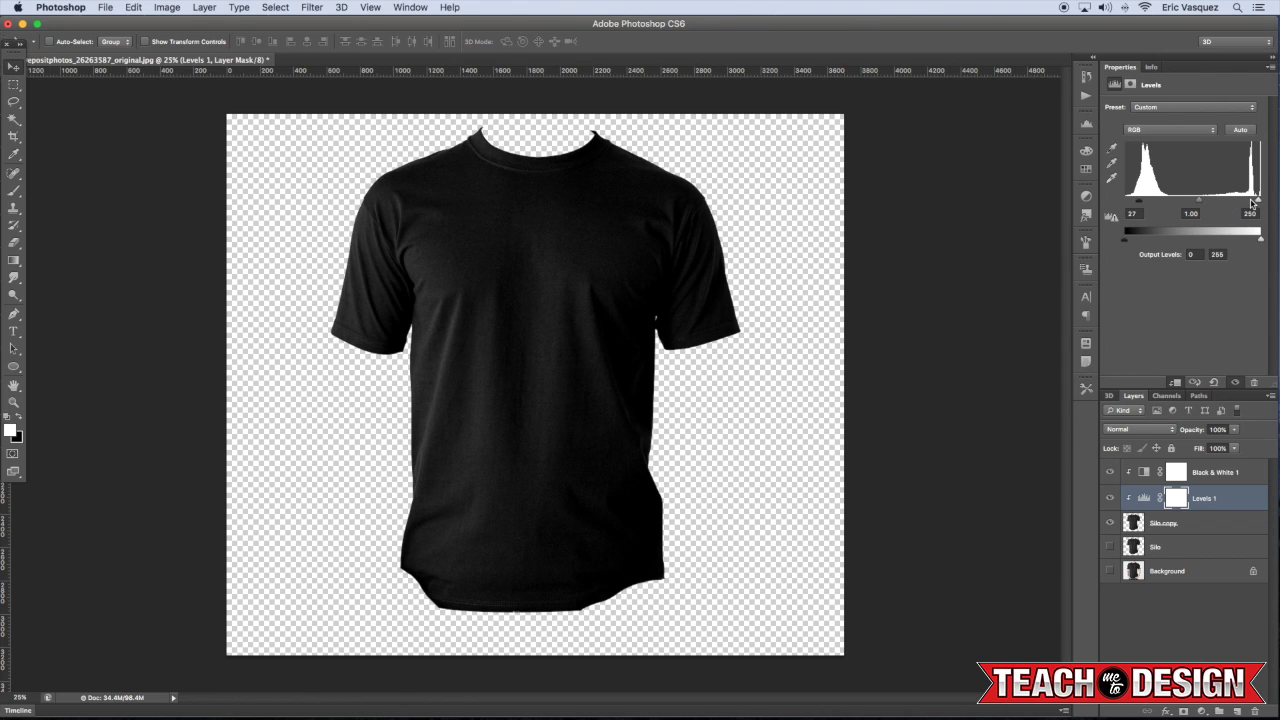
{"action": "left_click_drag", "start_coordinate": [1260, 200], "coordinate": [1198, 203]}
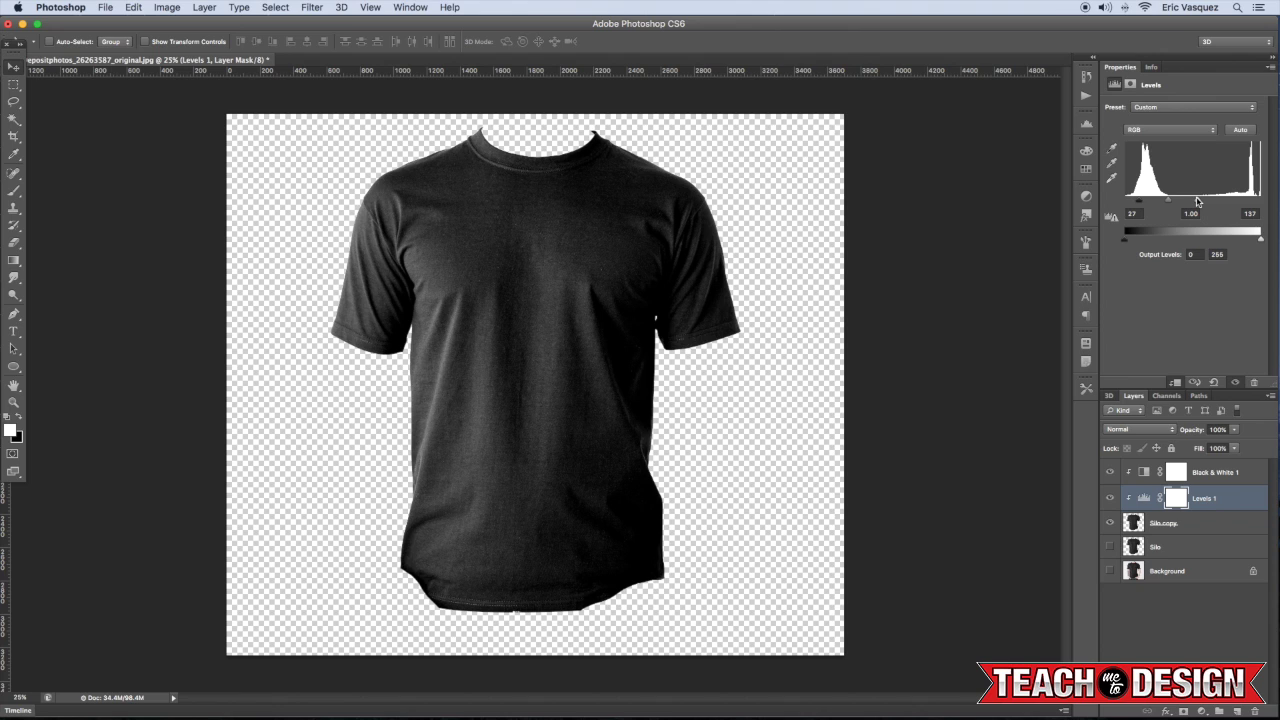
{"action": "left_click_drag", "start_coordinate": [1197, 203], "coordinate": [1194, 203]}
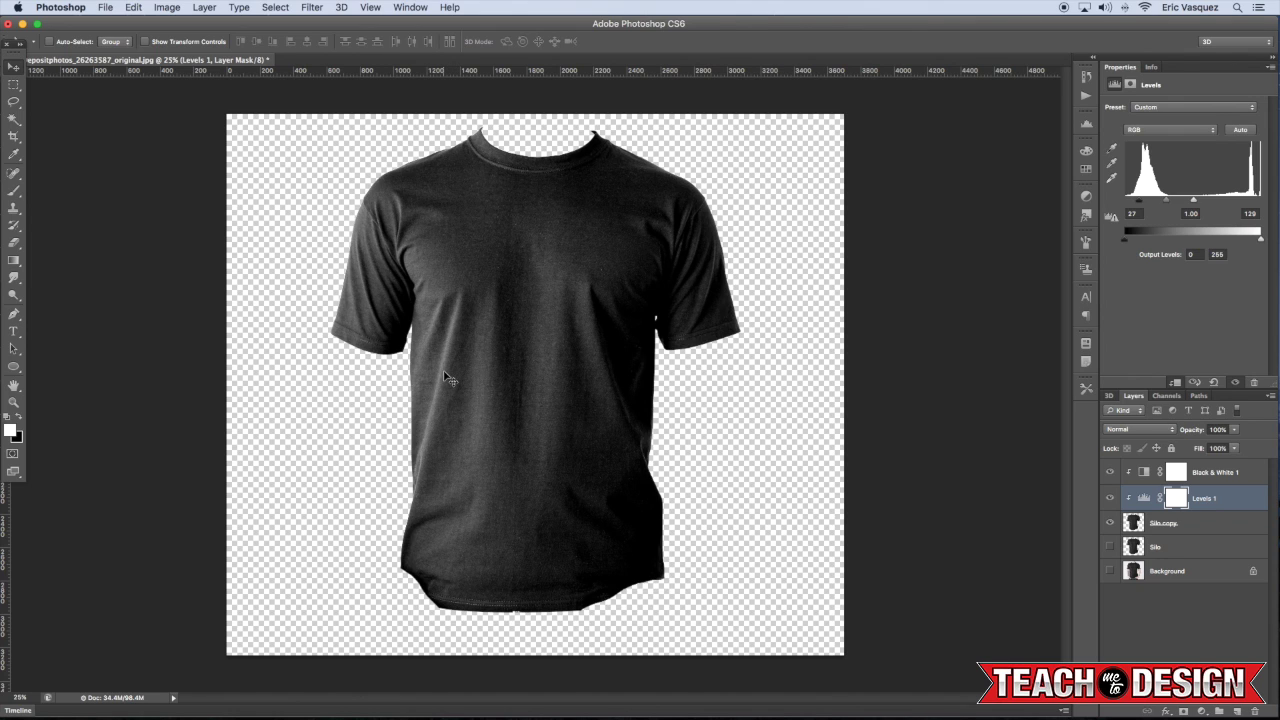
{"action": "left_click", "coordinate": [1210, 526]}
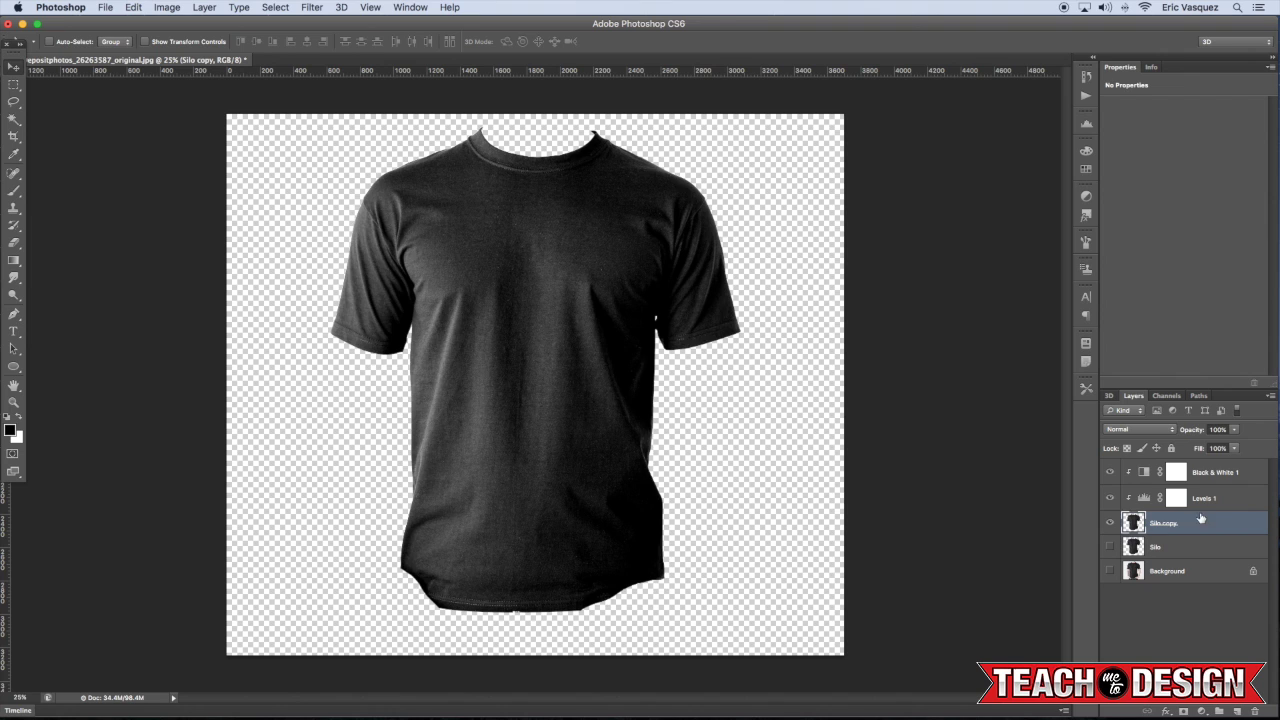
Merge Silo copy with its Black & White and Levels adjustments, then duplicate the result
{"action": "left_click", "coordinate": [1110, 498]}
{"action": "left_click", "coordinate": [1110, 498]}
{"action": "left_click", "coordinate": [1110, 498]}
{"action": "left_click", "coordinate": [1110, 498]}
{"action": "left_click", "coordinate": [1239, 478], "text": "shift"}
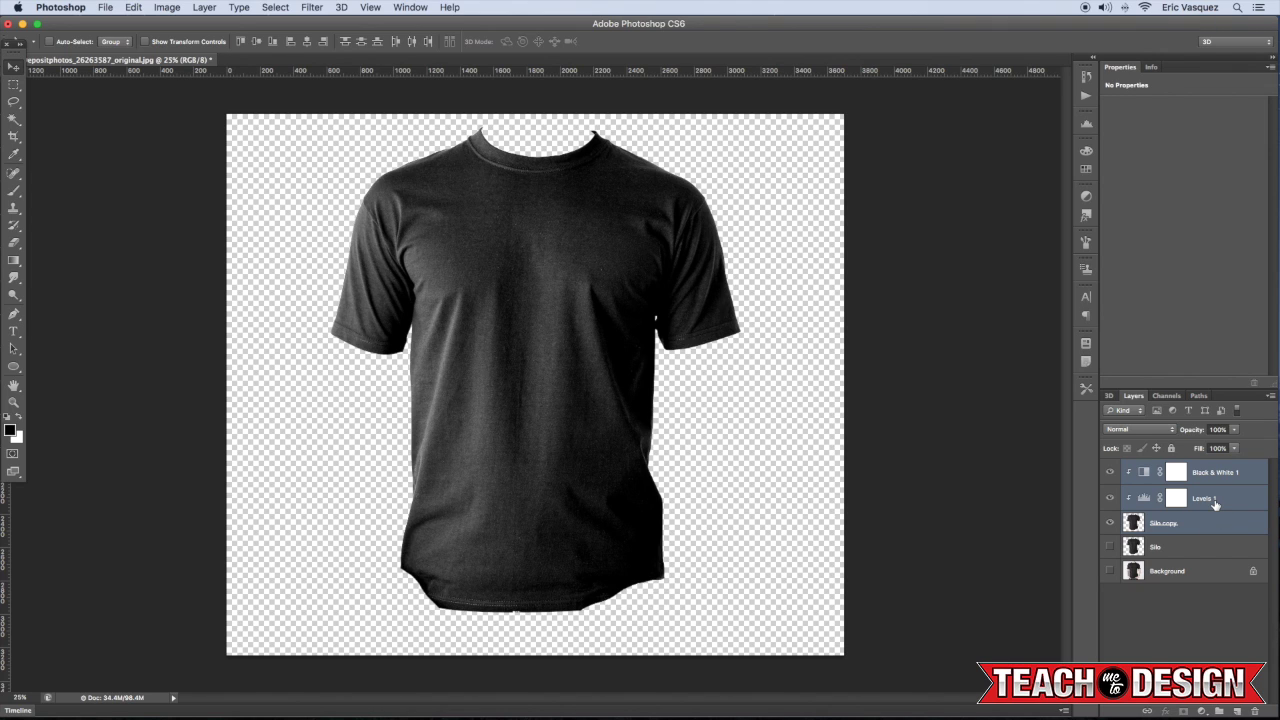
{"action": "key", "text": "super+e"}
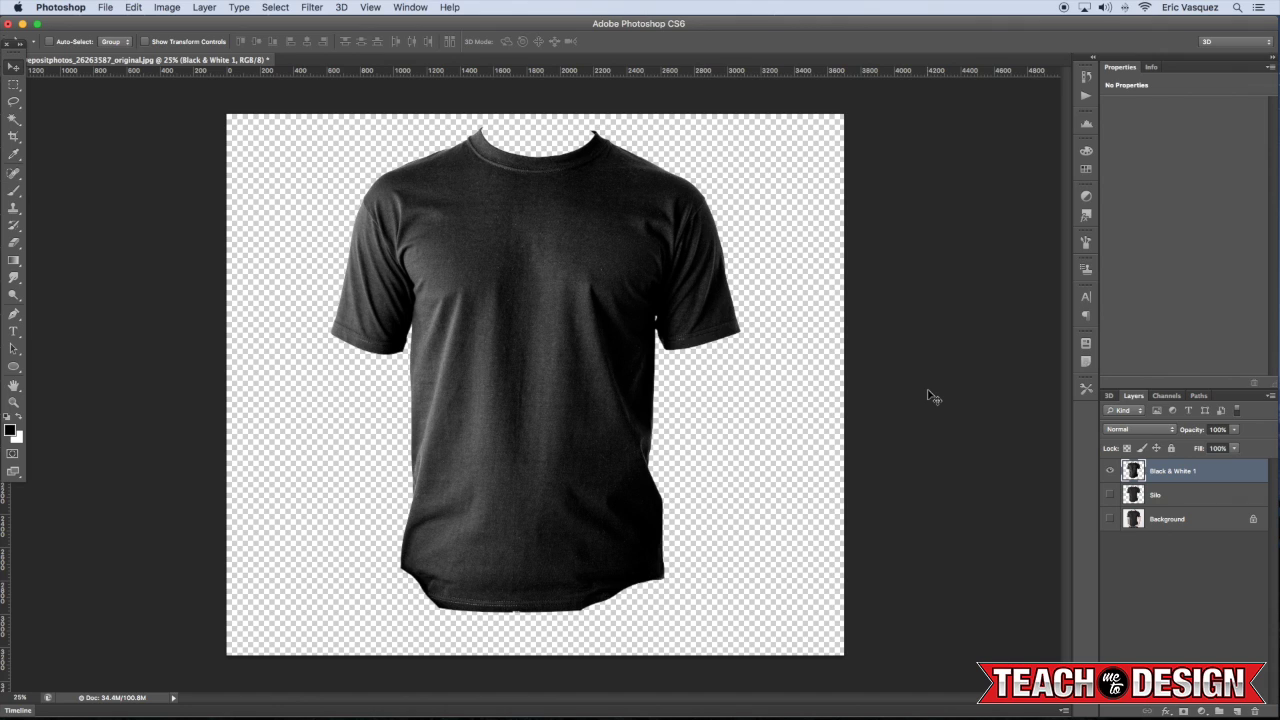
{"action": "key", "text": "super+j"}
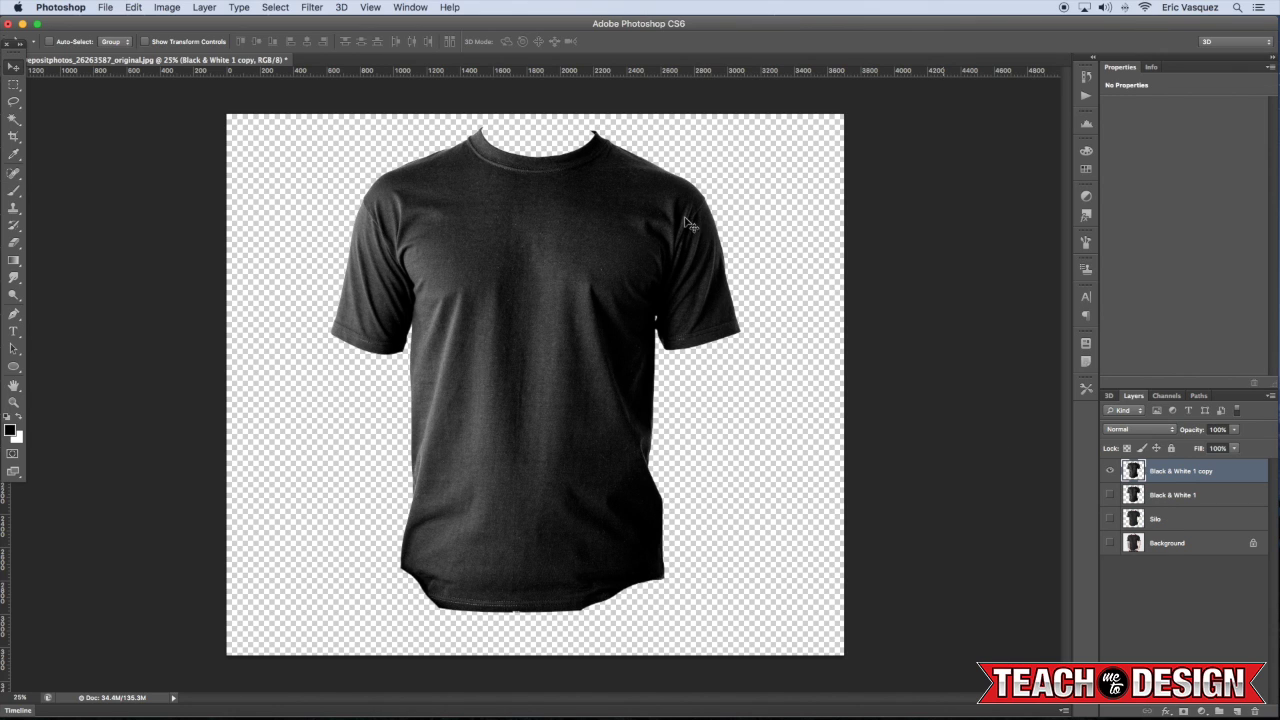
Apply a 5.6-pixel Gaussian Blur to the Black & White 1 copy
{"action": "left_click", "coordinate": [312, 7]}
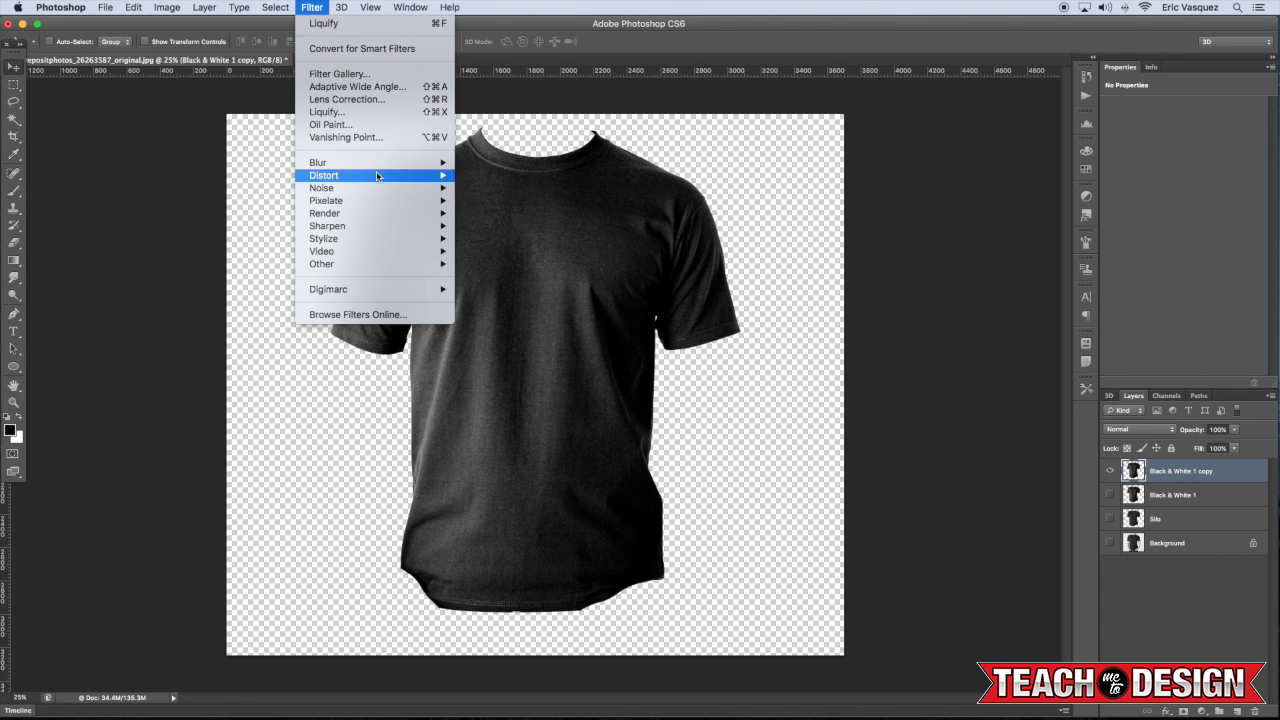
{"action": "mouse_move", "coordinate": [417, 160]}
{"action": "left_click", "coordinate": [516, 266]}
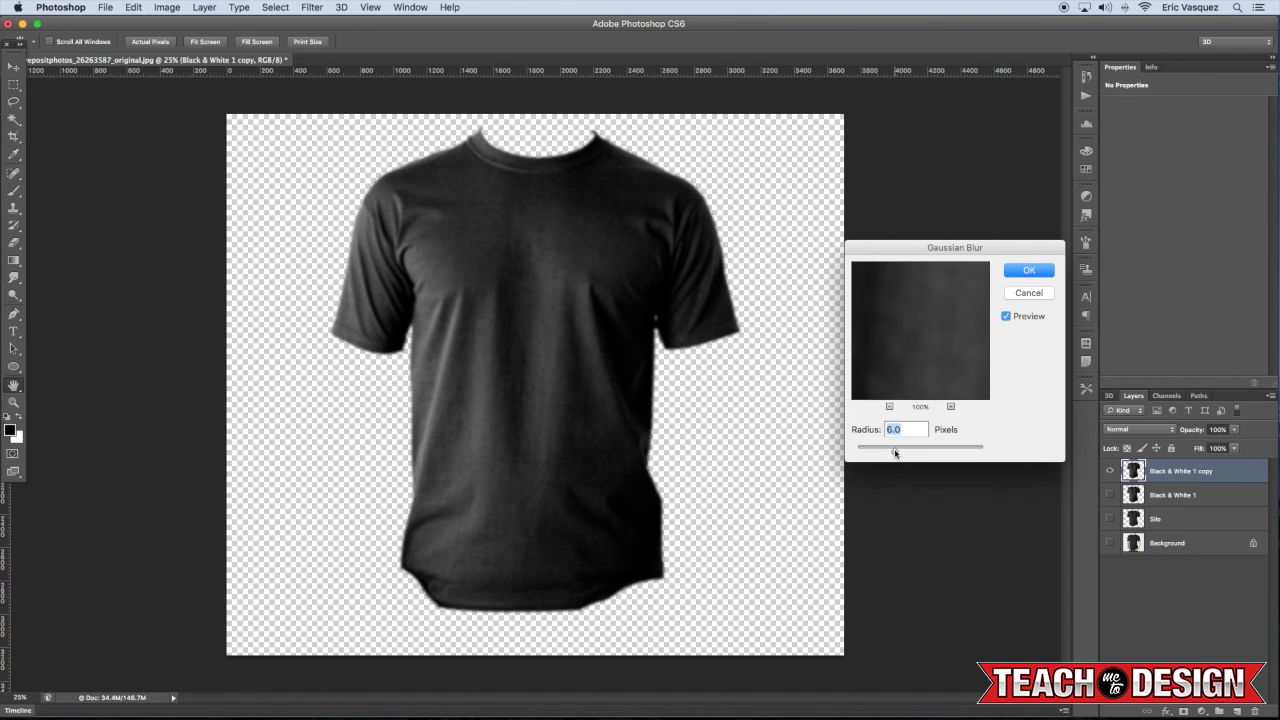
{"action": "left_click_drag", "start_coordinate": [895, 453], "coordinate": [893, 453]}
{"action": "left_click", "coordinate": [1032, 275]}
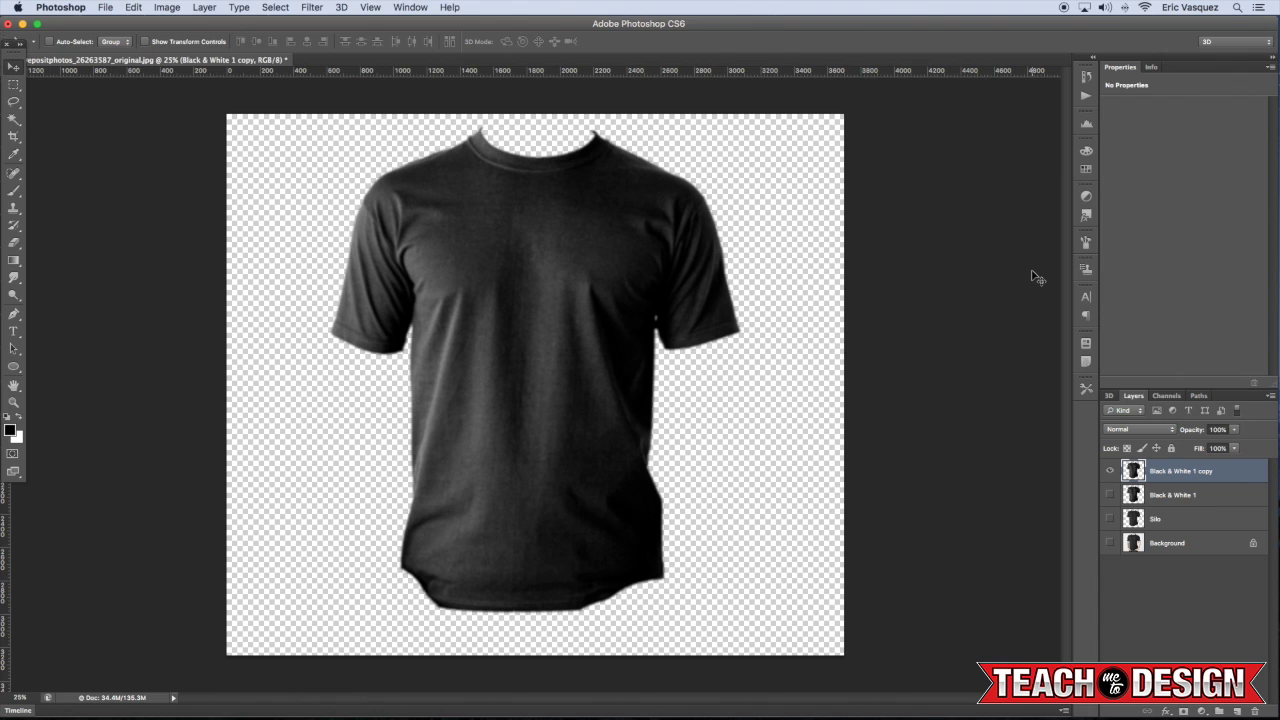
Save the grey shirt as Displace.psd on the desktop
{"action": "key", "text": "super+shift+s"}
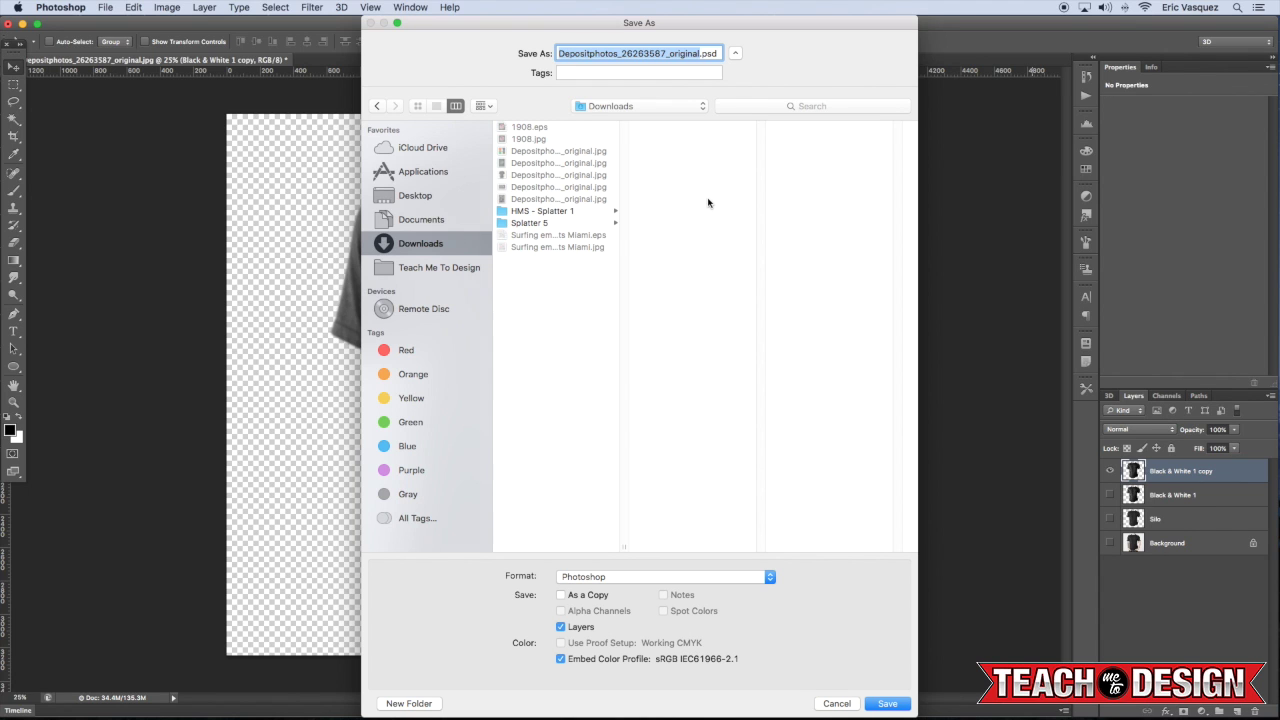
{"action": "key", "text": "super+shift+d"}
{"action": "type", "text": "Displac"}
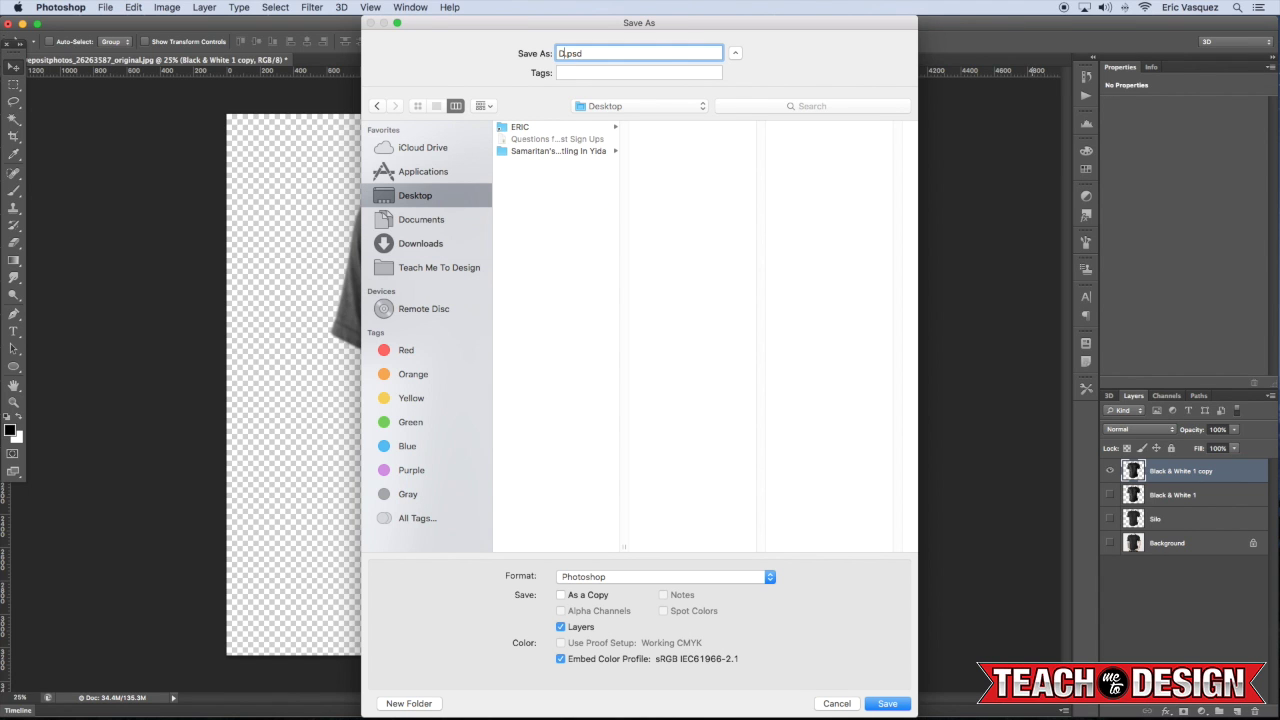
{"action": "type", "text": "e"}
{"action": "key", "text": "Return"}
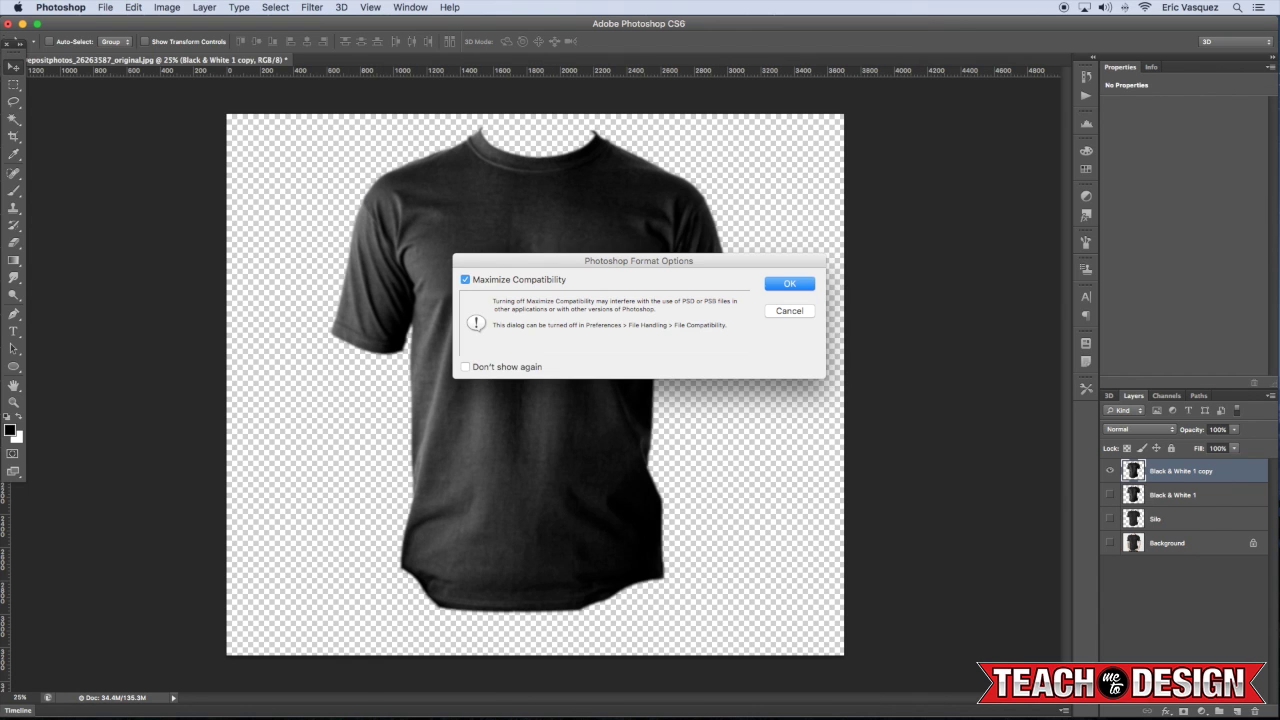
{"action": "key", "text": "Return"}
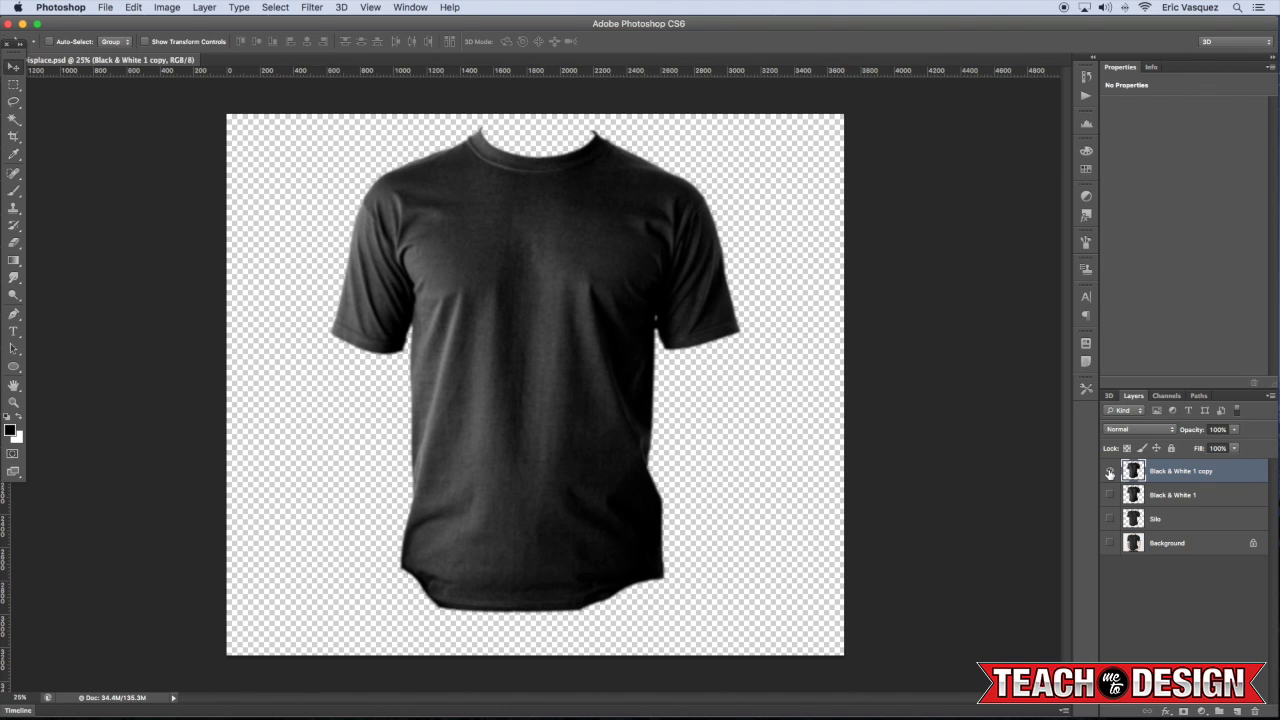
Show only the Background photo, save as Shirt_Mock.psd, then switch to Illustrator
{"action": "left_click", "coordinate": [1109, 473]}
{"action": "left_click", "coordinate": [1109, 542]}
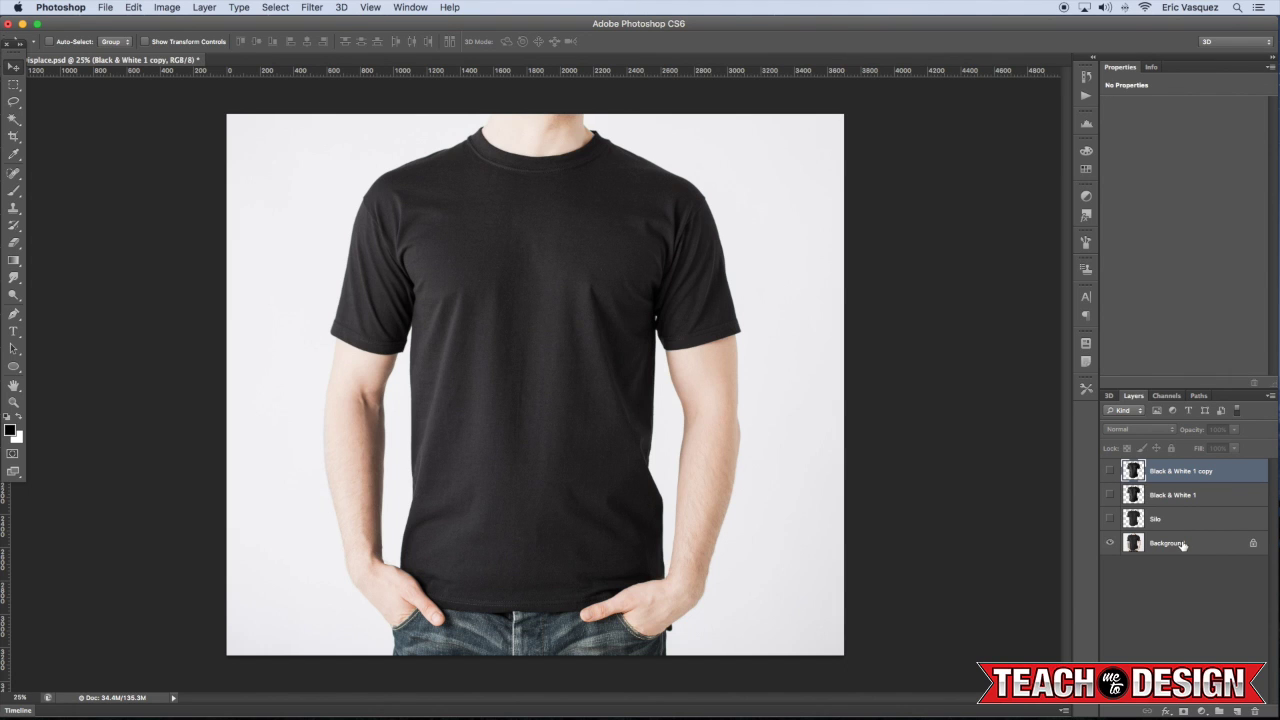
{"action": "left_click", "coordinate": [1182, 544]}
{"action": "key", "text": "super+shift+s"}
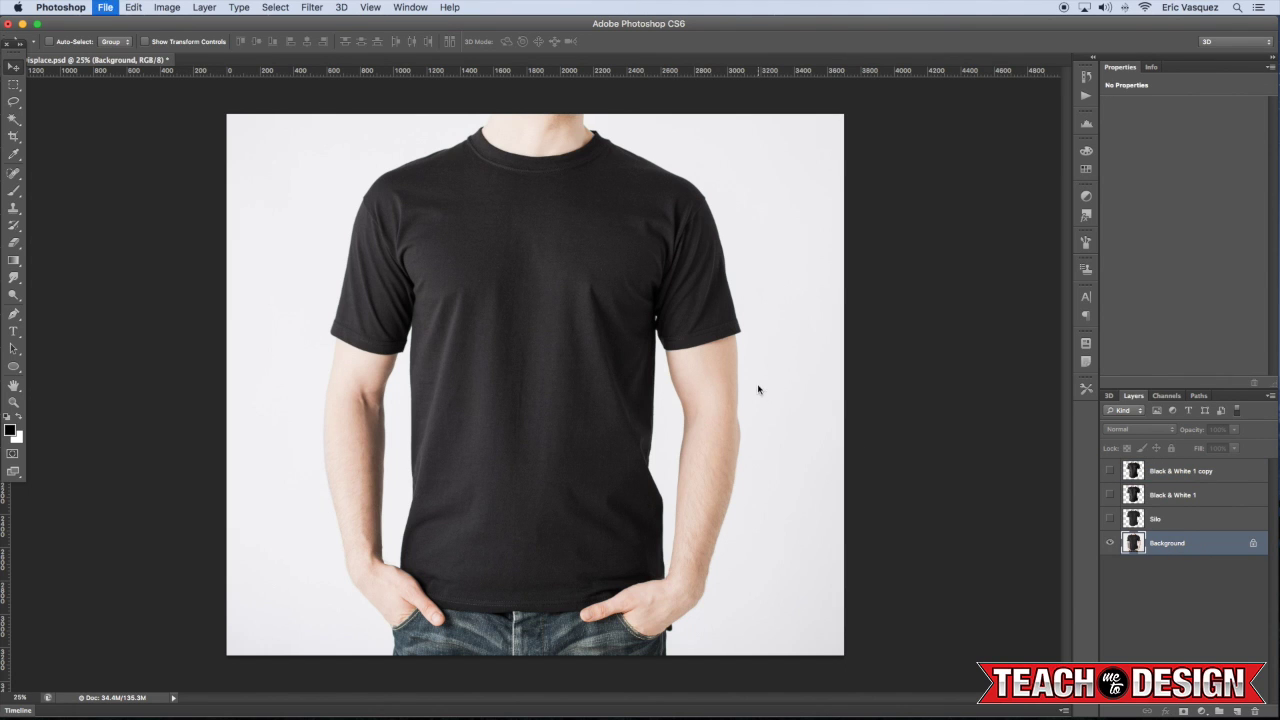
{"action": "type", "text": "Shirt"}
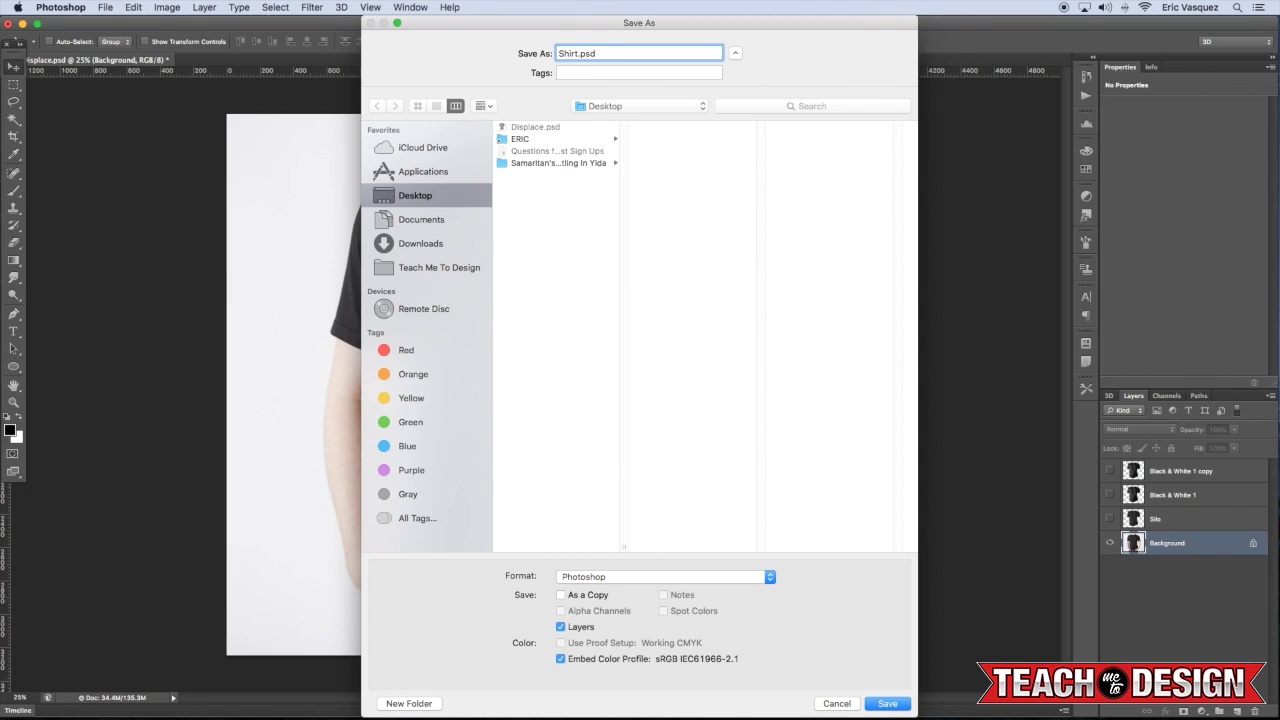
{"action": "type", "text": "_Mock"}
{"action": "key", "text": "Return"}
{"action": "key", "text": "Return"}
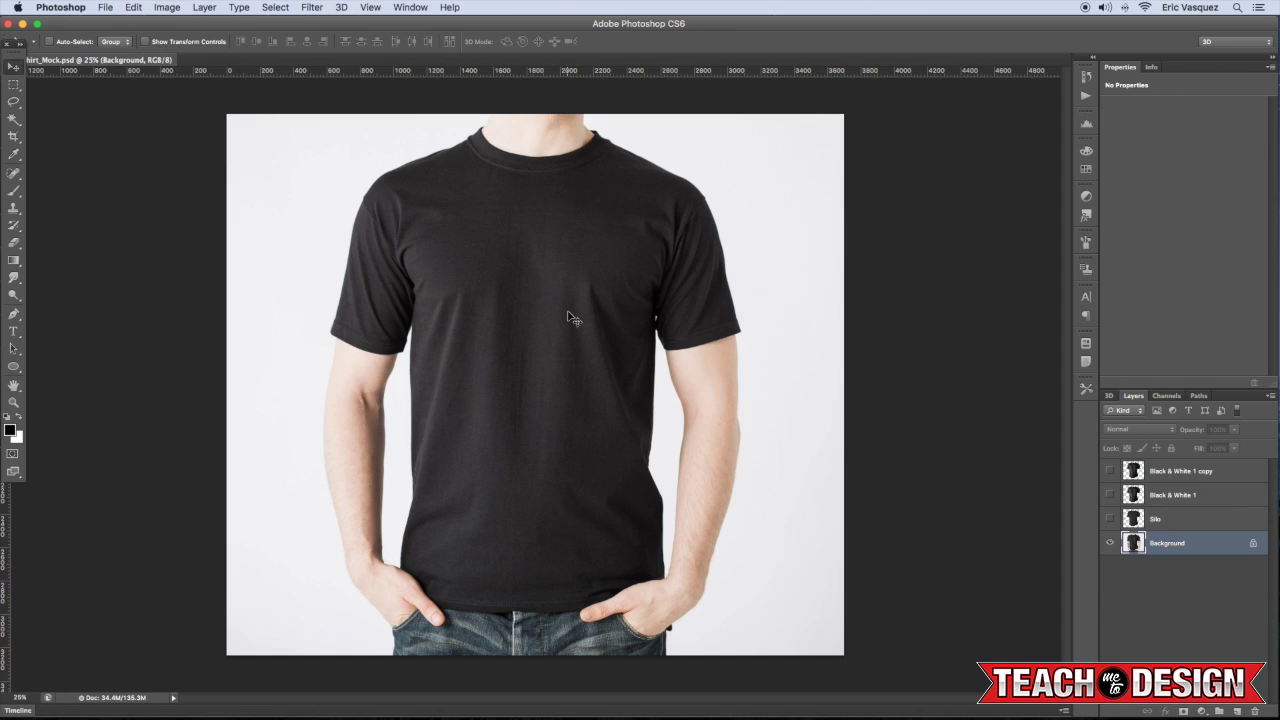
{"action": "key", "text": "super+Tab"}
{"action": "key", "text": "super+Tab"}
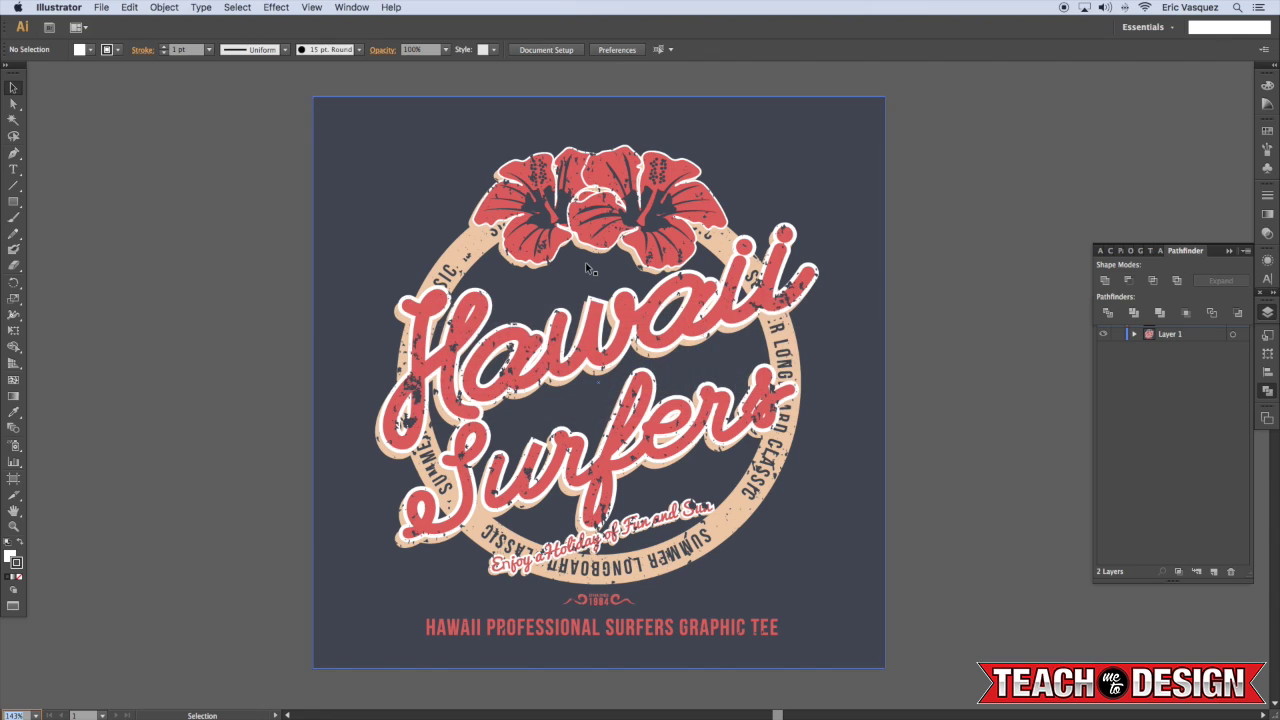
Delete the dark background rectangle behind the Hawaii Surfers design
{"action": "key", "text": "a"}
{"action": "left_click", "coordinate": [852, 335]}
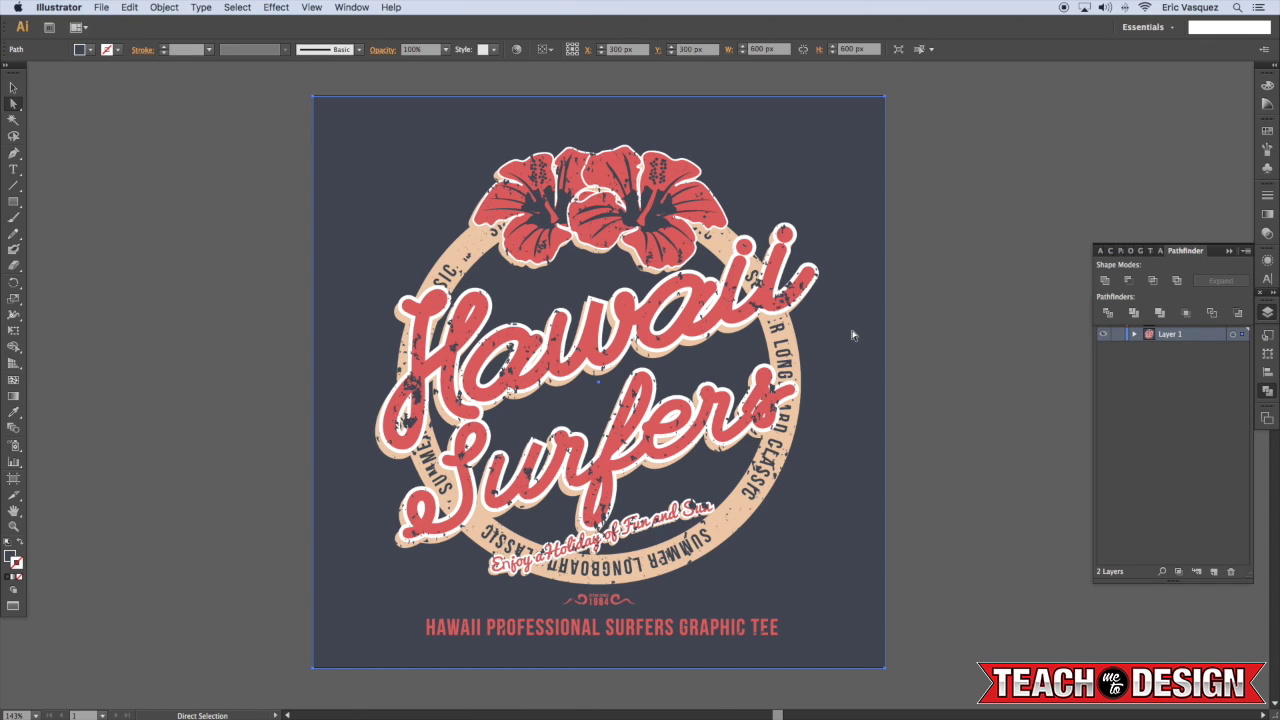
{"action": "key", "text": "Delete"}
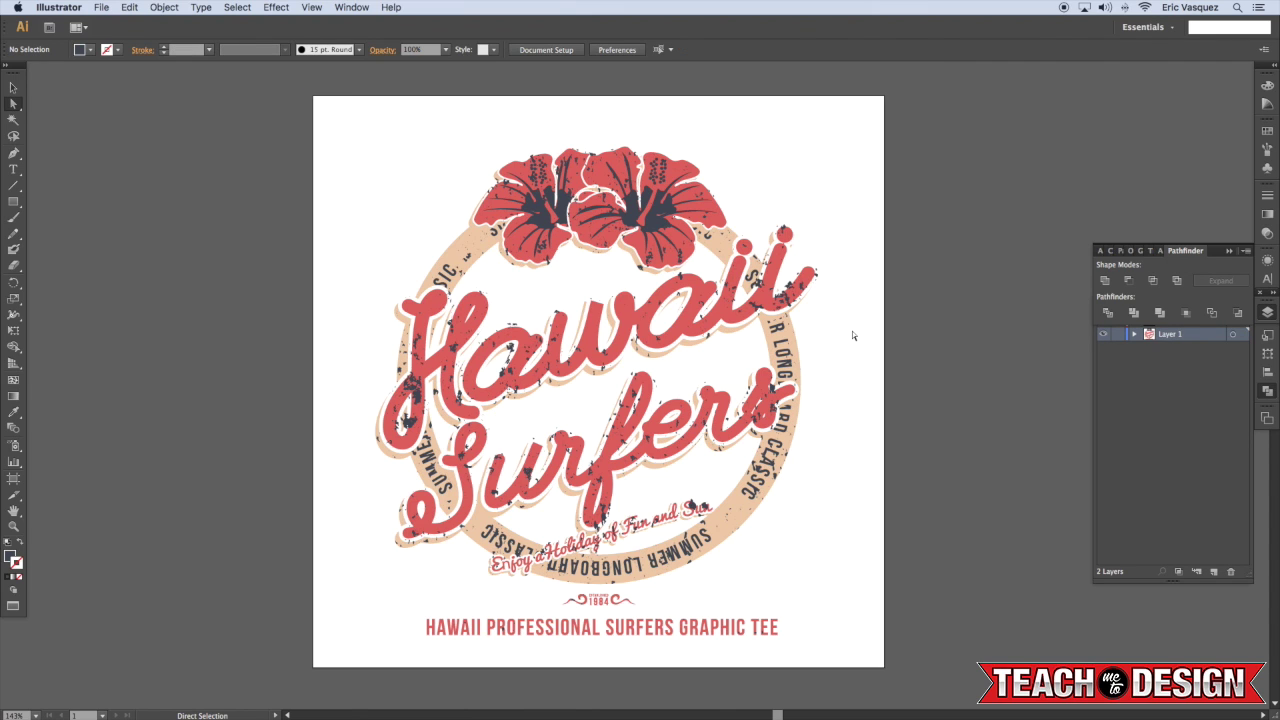
{"action": "left_click_drag", "start_coordinate": [560, 272], "coordinate": [776, 144]}
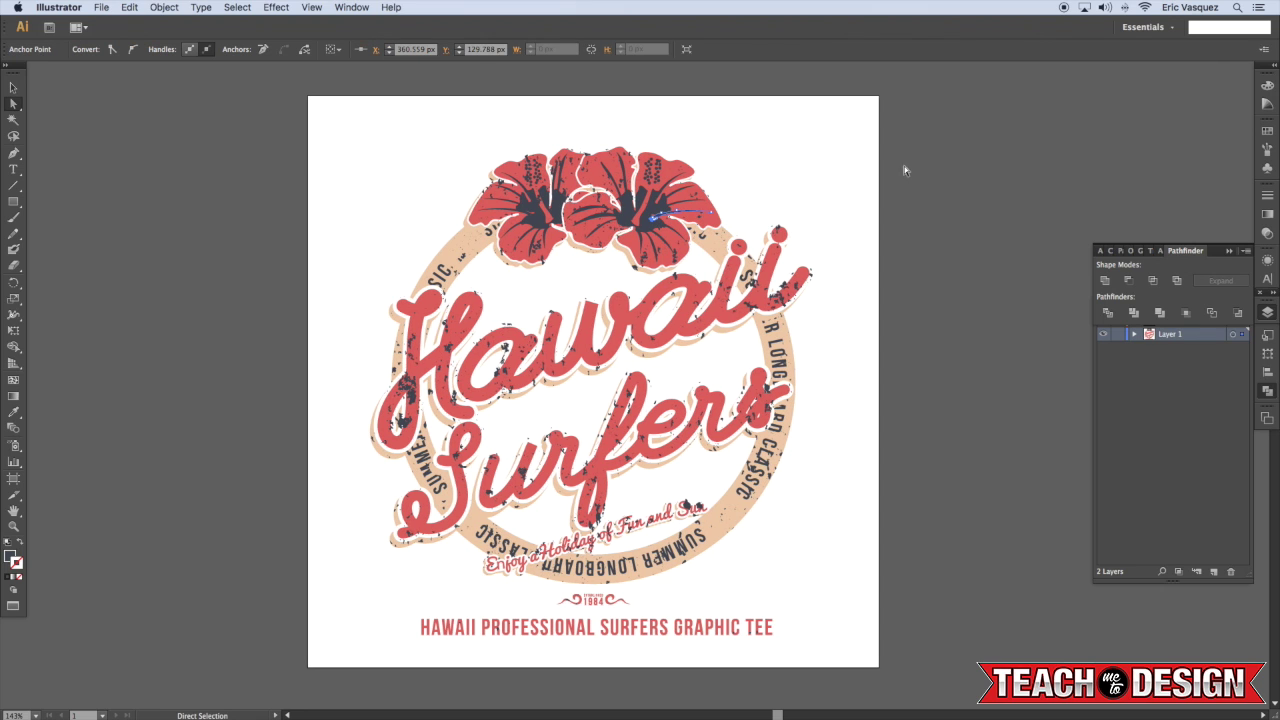
{"action": "left_click", "coordinate": [870, 168]}
Select all the Hawaii Surfers artwork with the Selection tool
{"action": "scroll", "coordinate": [931, 240], "scroll_direction": "down", "scroll_amount": 1}
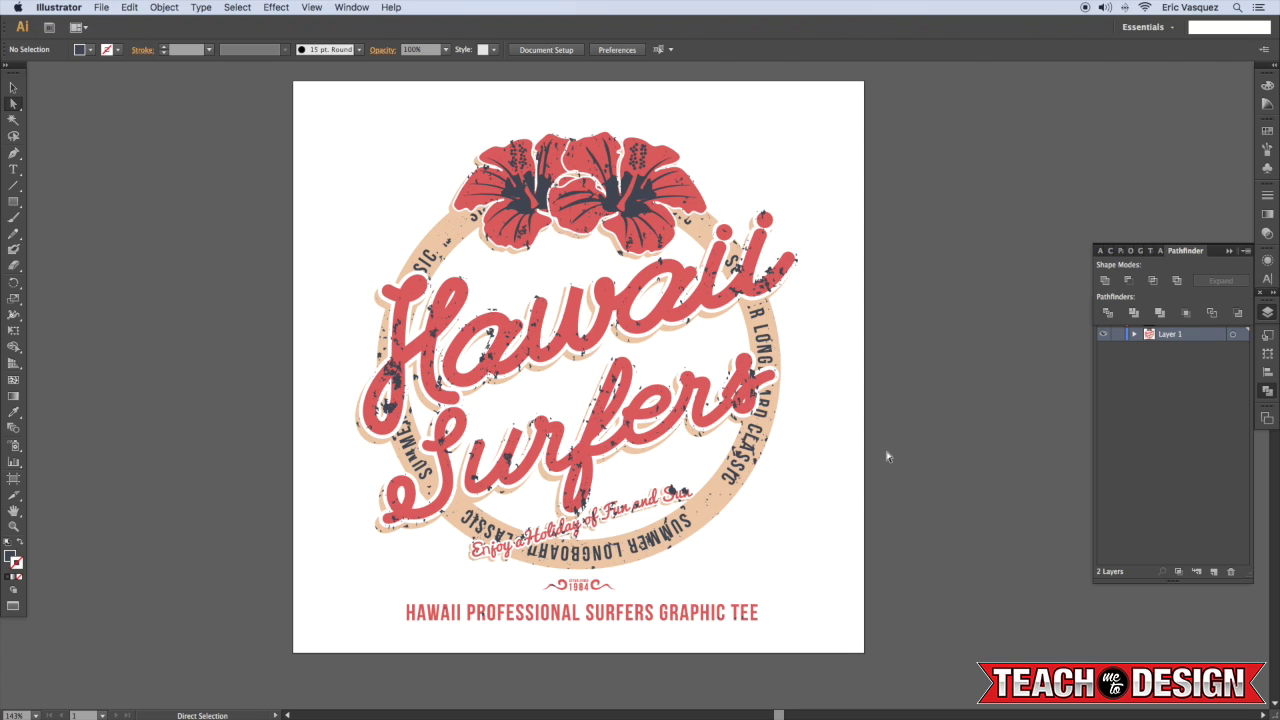
{"action": "scroll", "coordinate": [885, 456], "scroll_direction": "right", "scroll_amount": 1}
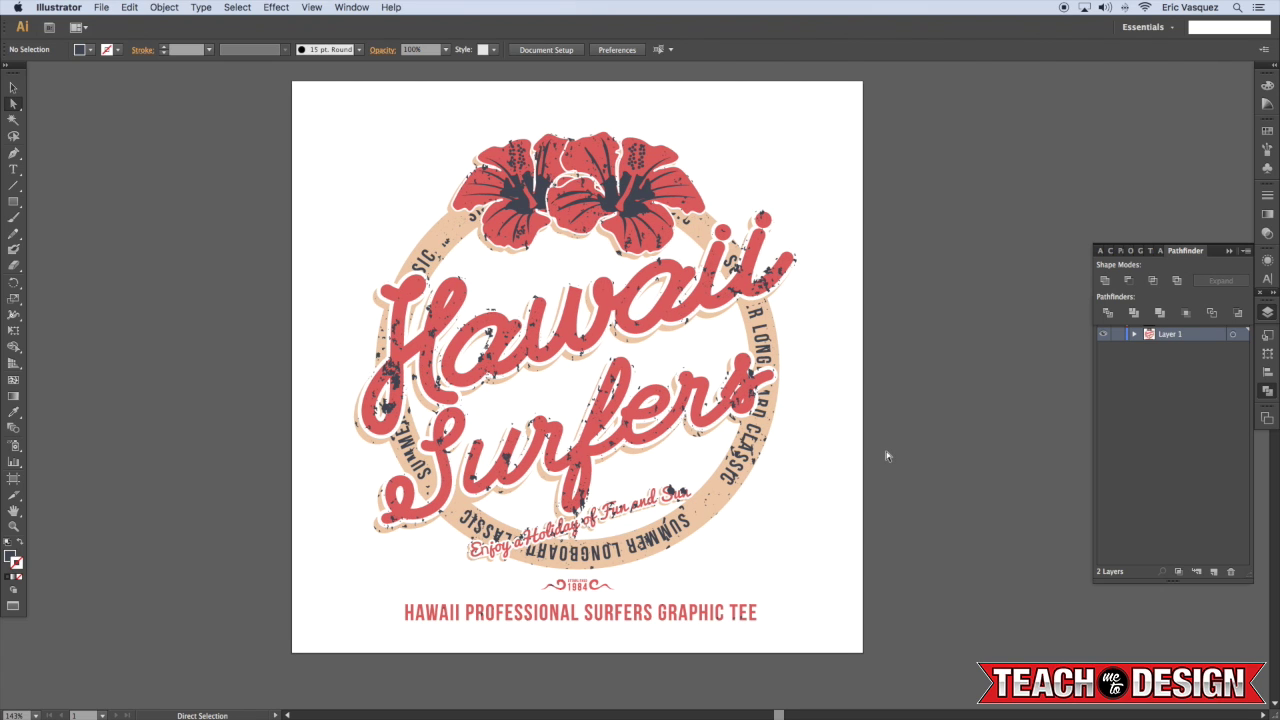
{"action": "key", "text": "v"}
{"action": "key", "text": "super+a"}
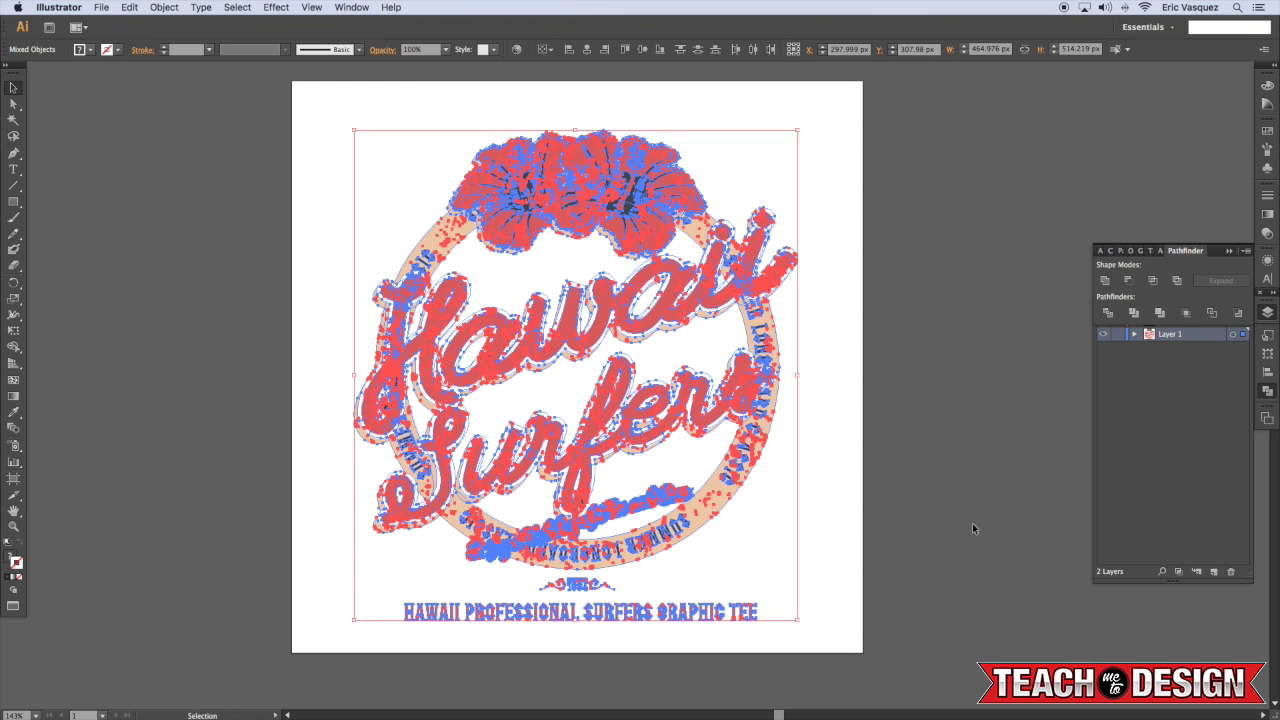
Paste the artwork into Shirt_Mock as a smart object, raise it, and try Multiply blending
{"action": "key", "text": "super+c"}
{"action": "key", "text": "super+Tab"}
{"action": "key", "text": "super+v"}
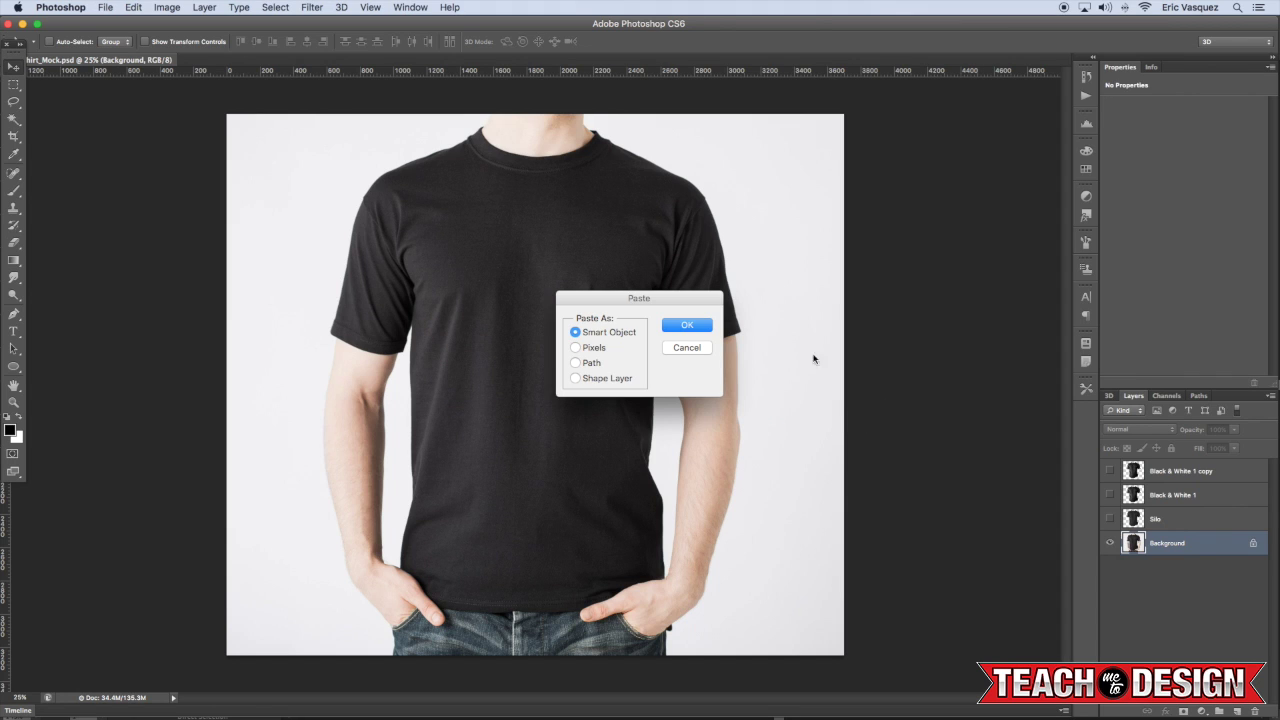
{"action": "left_click", "coordinate": [692, 326]}
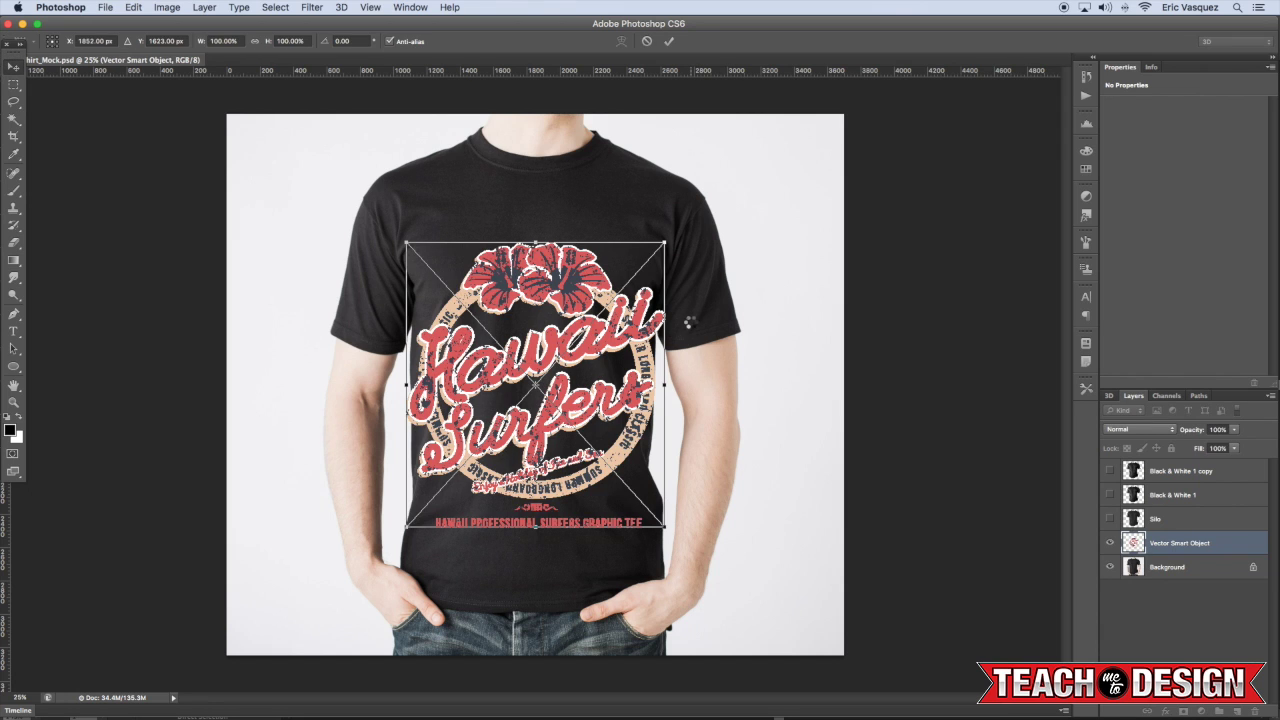
{"action": "key", "text": "Return"}
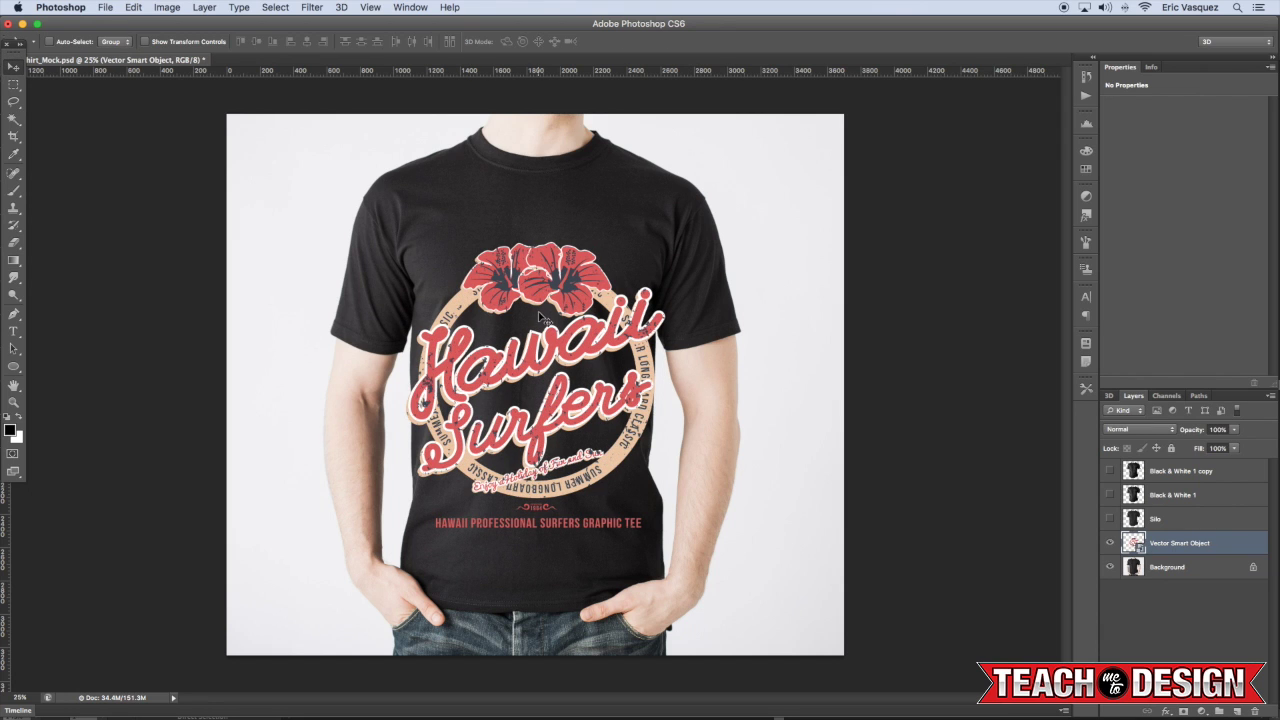
{"action": "left_click_drag", "start_coordinate": [558, 295], "coordinate": [558, 271]}
{"action": "left_click", "coordinate": [1138, 429]}
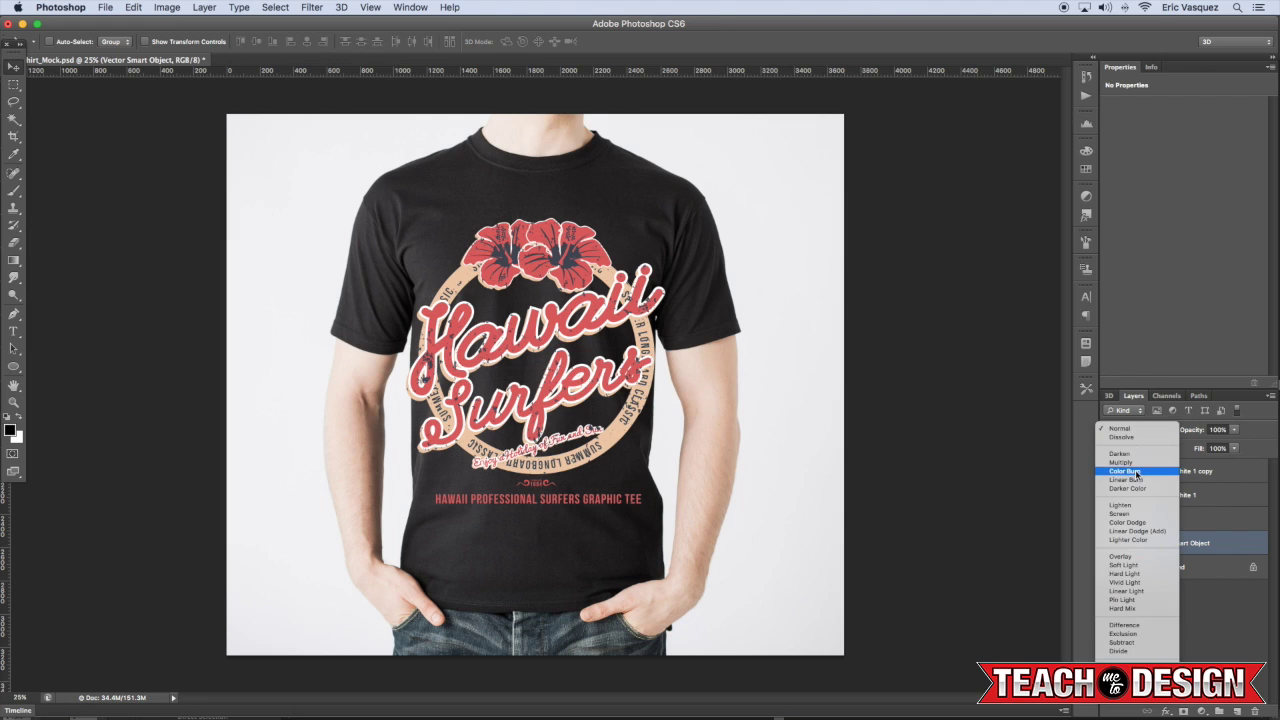
{"action": "left_click", "coordinate": [1130, 470]}
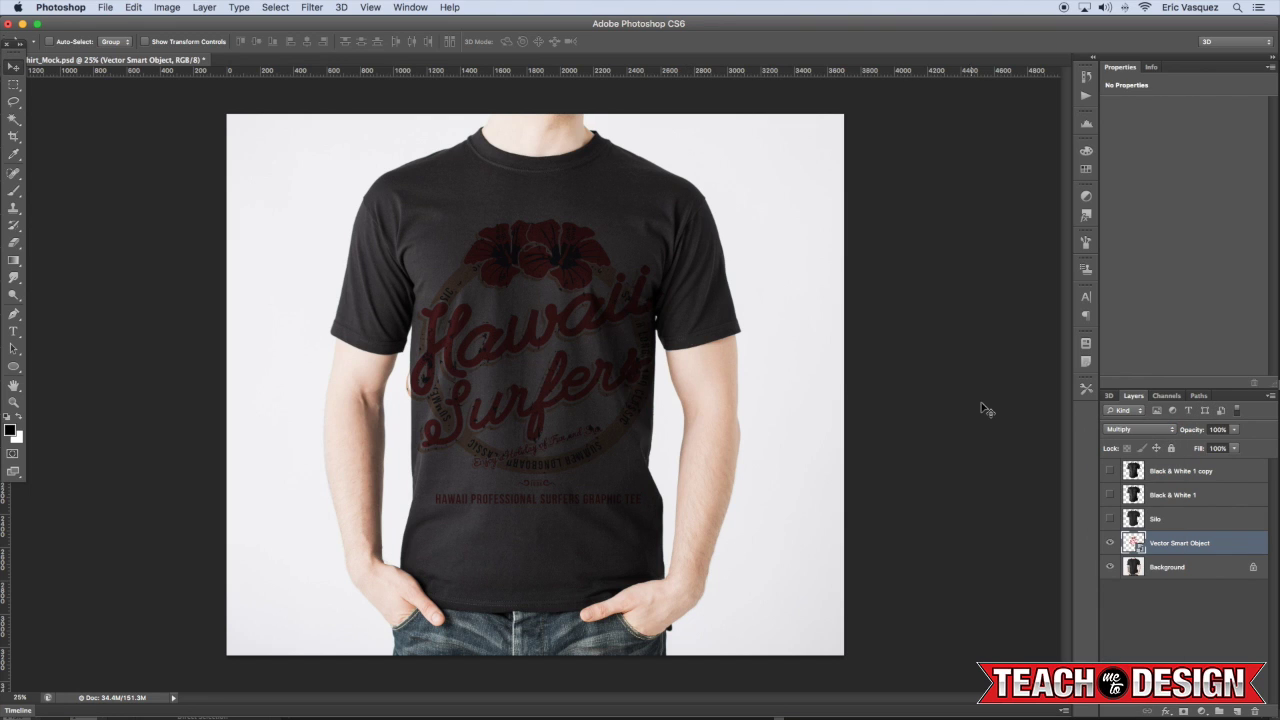
Undo the Multiply blend, move and placement, then return to Illustrator
{"action": "key", "text": "super+z"}
{"action": "key", "text": "super+alt+z"}
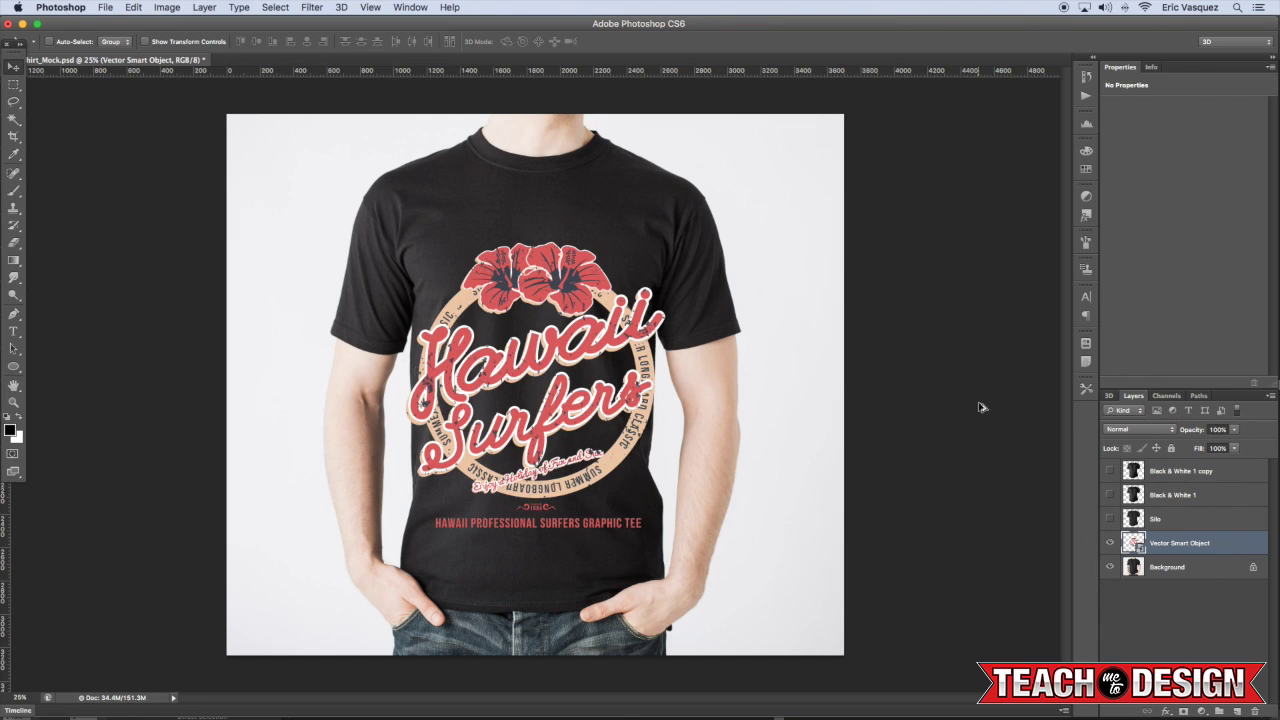
{"action": "key", "text": "super+alt+z"}
{"action": "key", "text": "super+Tab"}
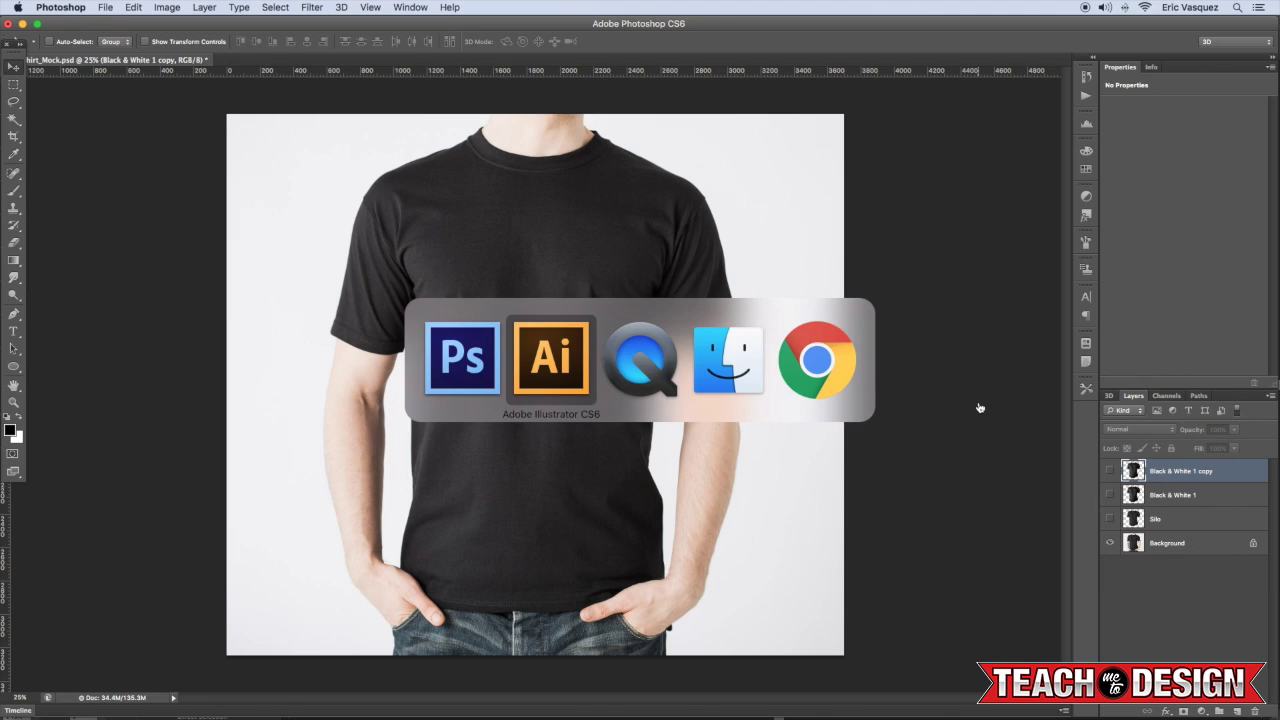
Marquee-select the whole artwork at 100% zoom, then deselect it
{"action": "left_click", "coordinate": [940, 388]}
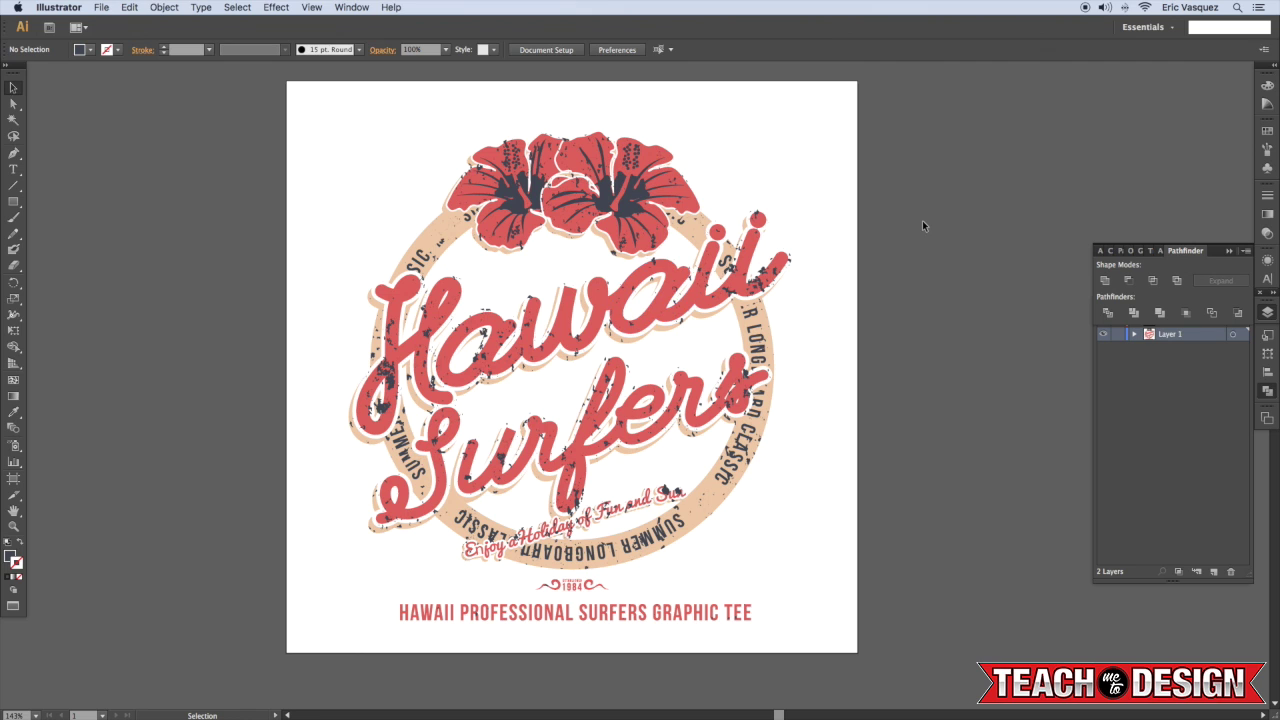
{"action": "key", "text": "super+1"}
{"action": "left_click_drag", "start_coordinate": [872, 184], "coordinate": [286, 660]}
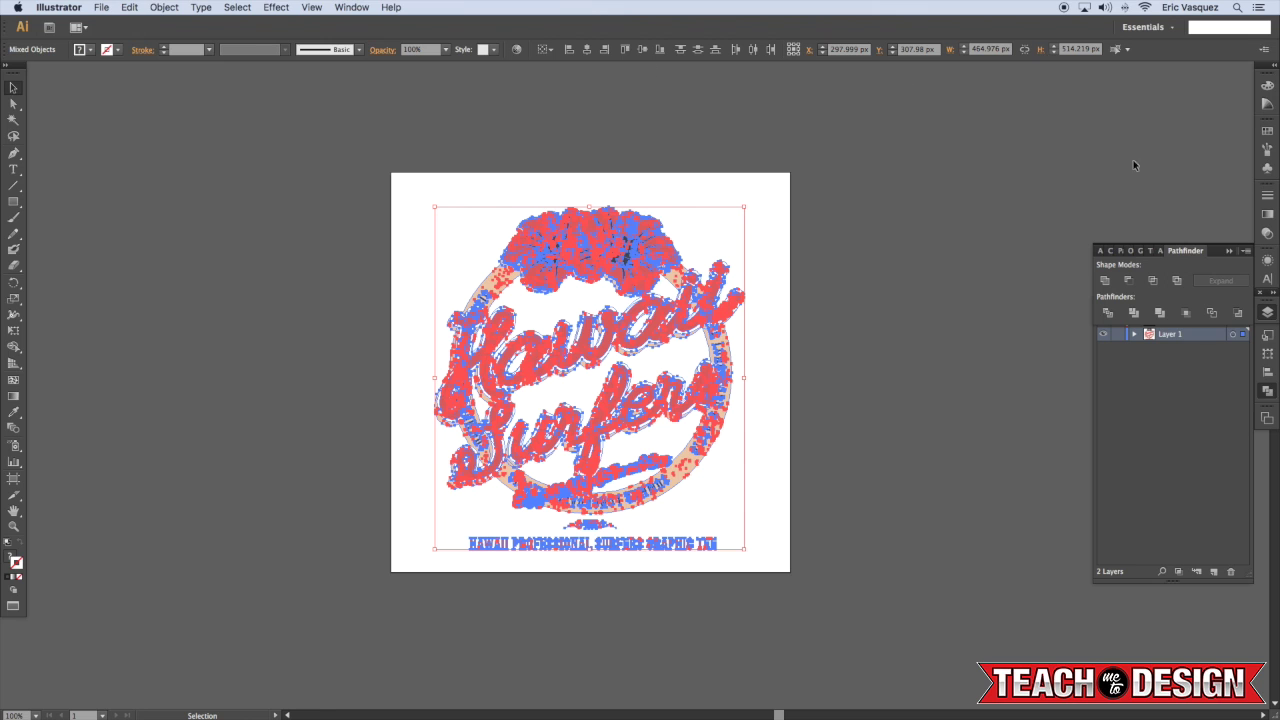
{"action": "left_click", "coordinate": [346, 6]}
{"action": "left_click", "coordinate": [885, 276]}
Delete all dark distress speckles by selecting objects with the same fill and stroke
{"action": "key", "text": "a"}
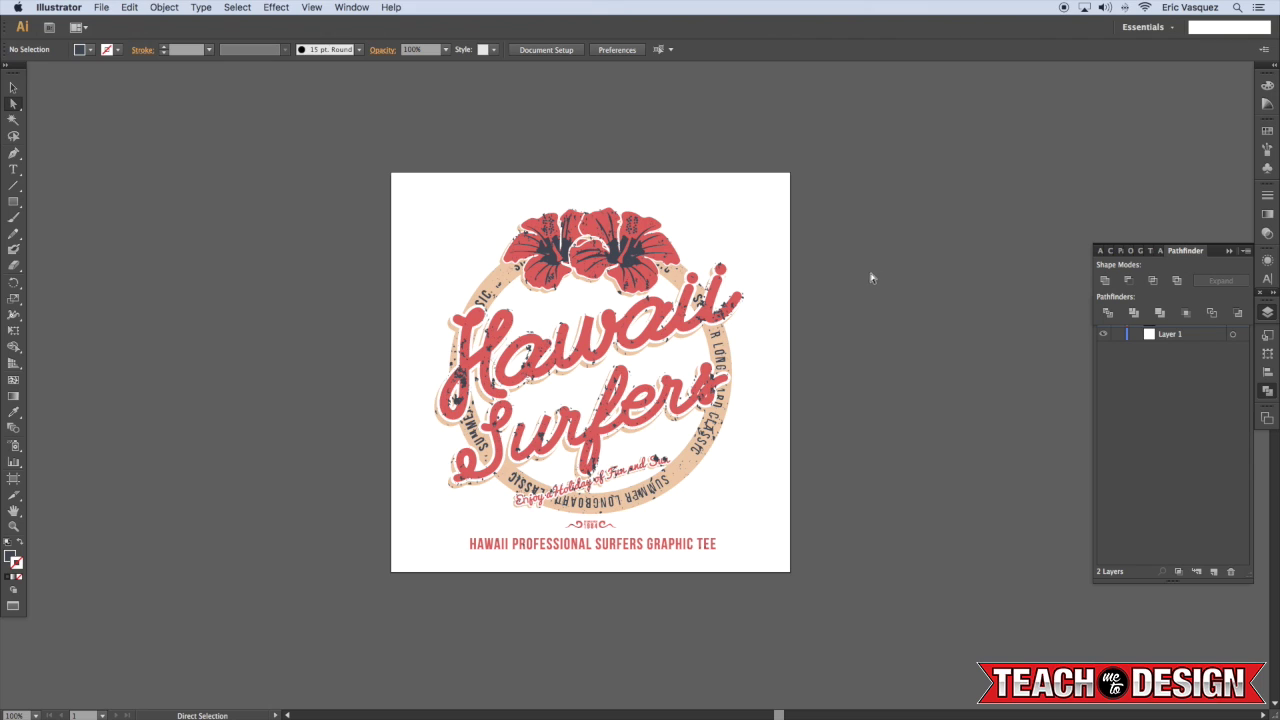
{"action": "left_click", "coordinate": [635, 257]}
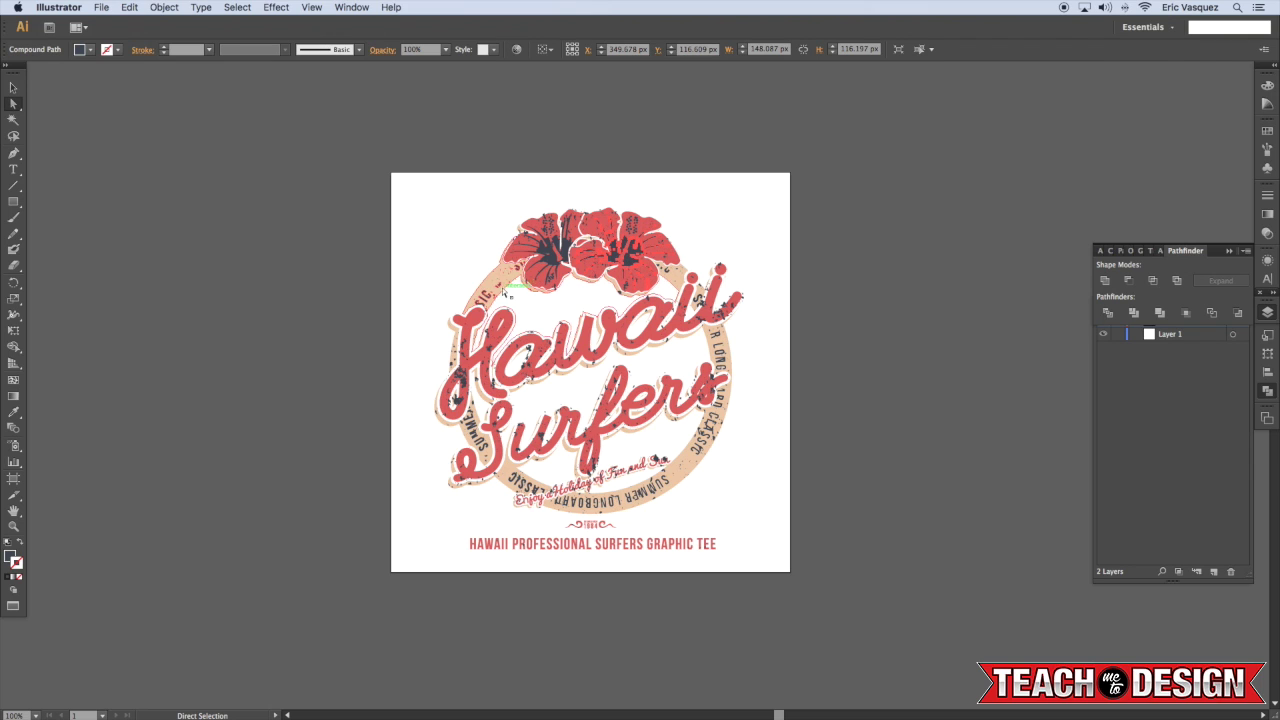
{"action": "left_click", "coordinate": [238, 7]}
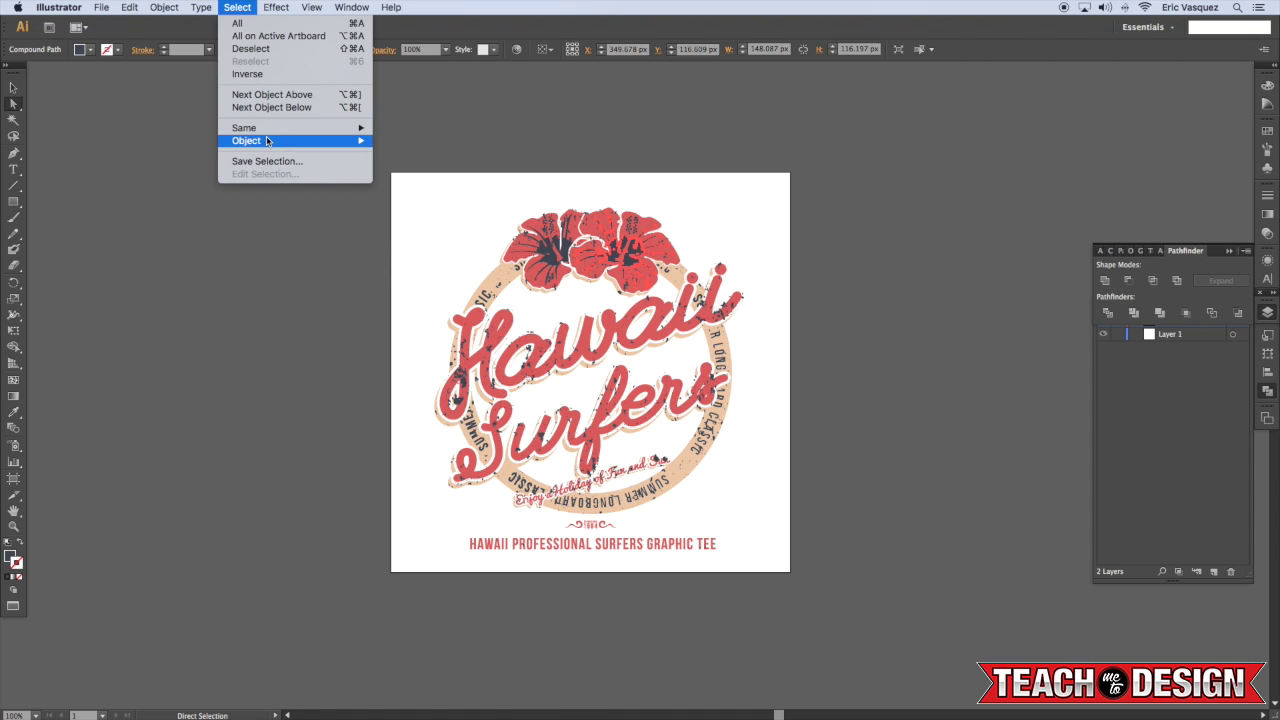
{"action": "mouse_move", "coordinate": [330, 130]}
{"action": "left_click", "coordinate": [418, 166]}
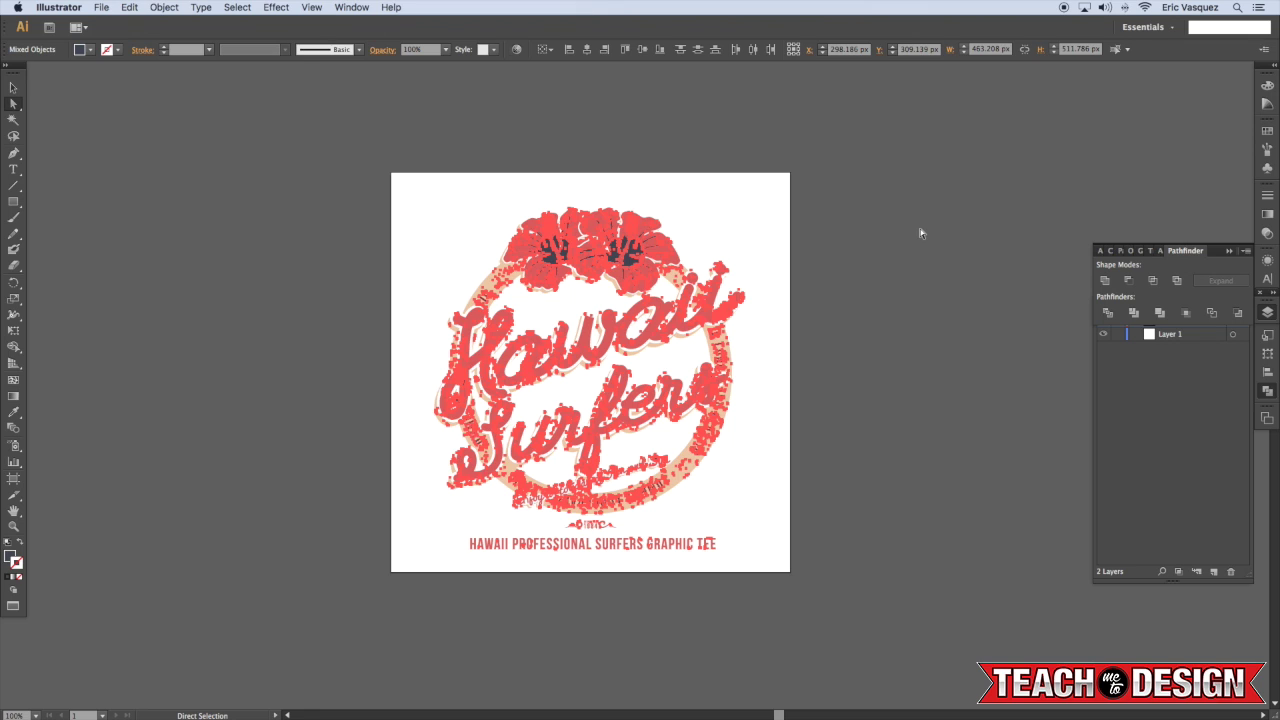
{"action": "key", "text": "Delete"}
Marquee-select the entire Hawaii Surfers artwork
{"action": "key", "text": "v"}
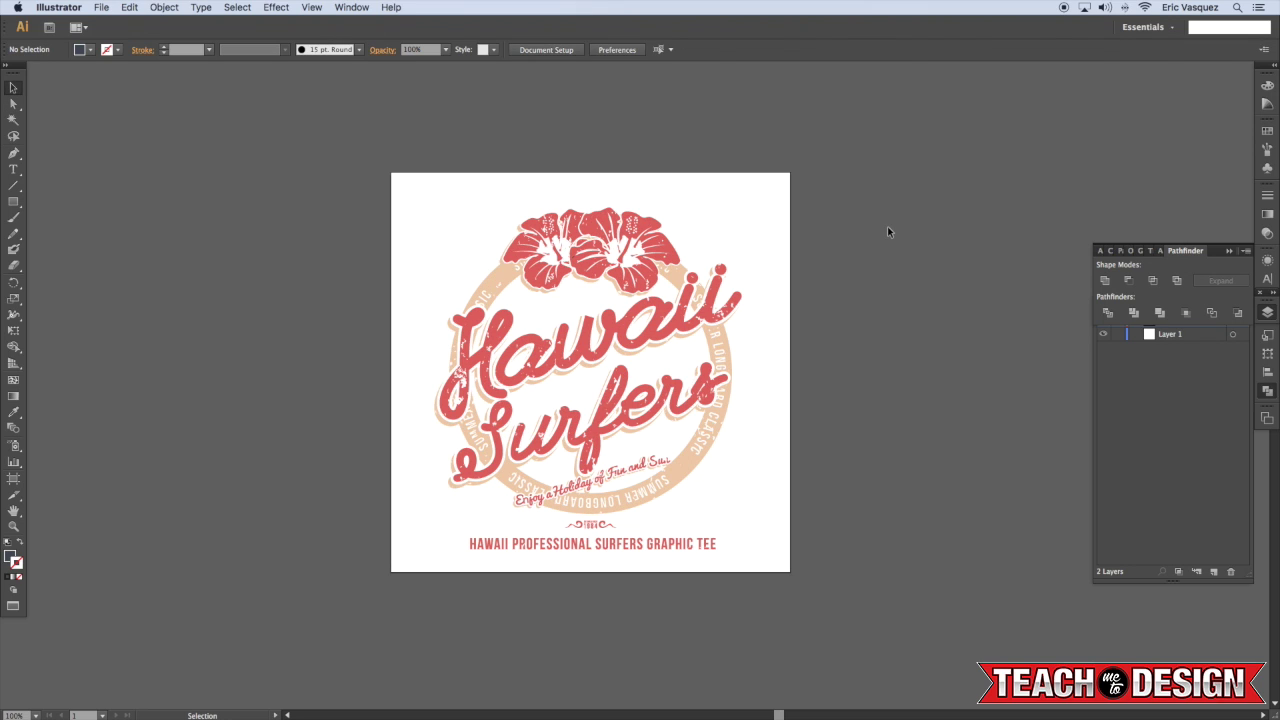
{"action": "key", "text": "alt"}
{"action": "left_click_drag", "start_coordinate": [888, 229], "coordinate": [870, 206]}
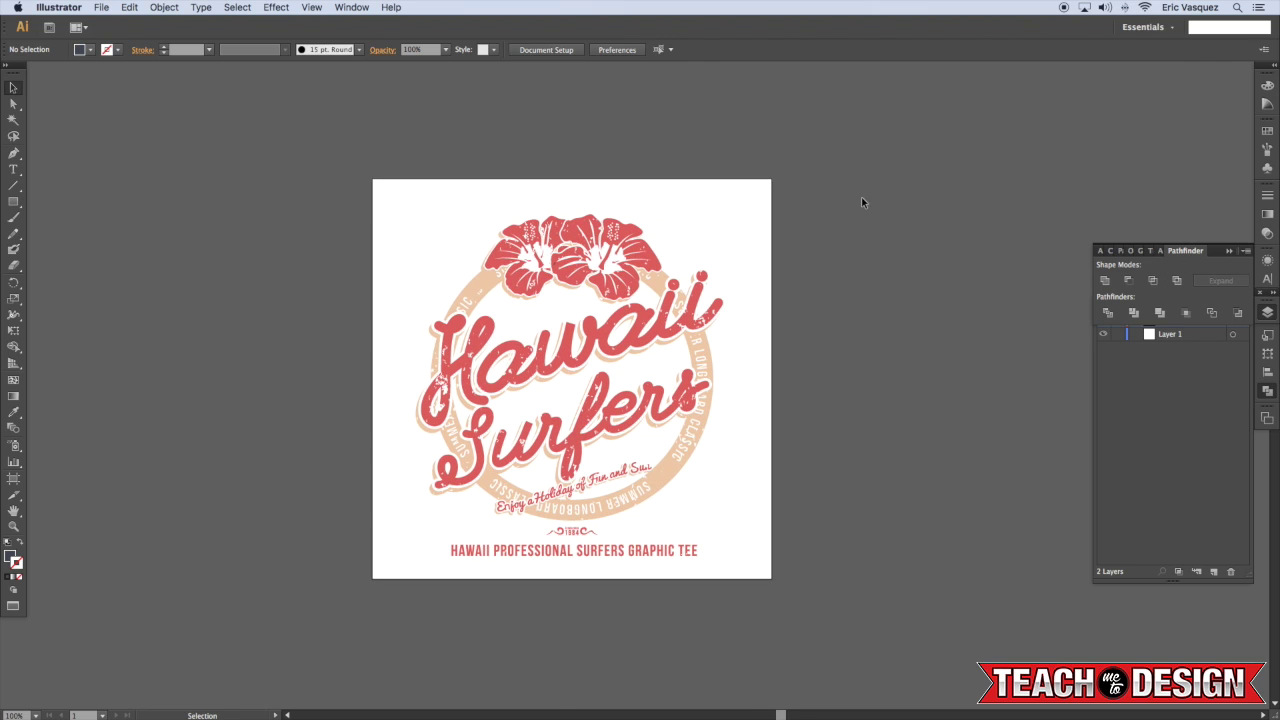
{"action": "left_click_drag", "start_coordinate": [837, 163], "coordinate": [237, 653]}
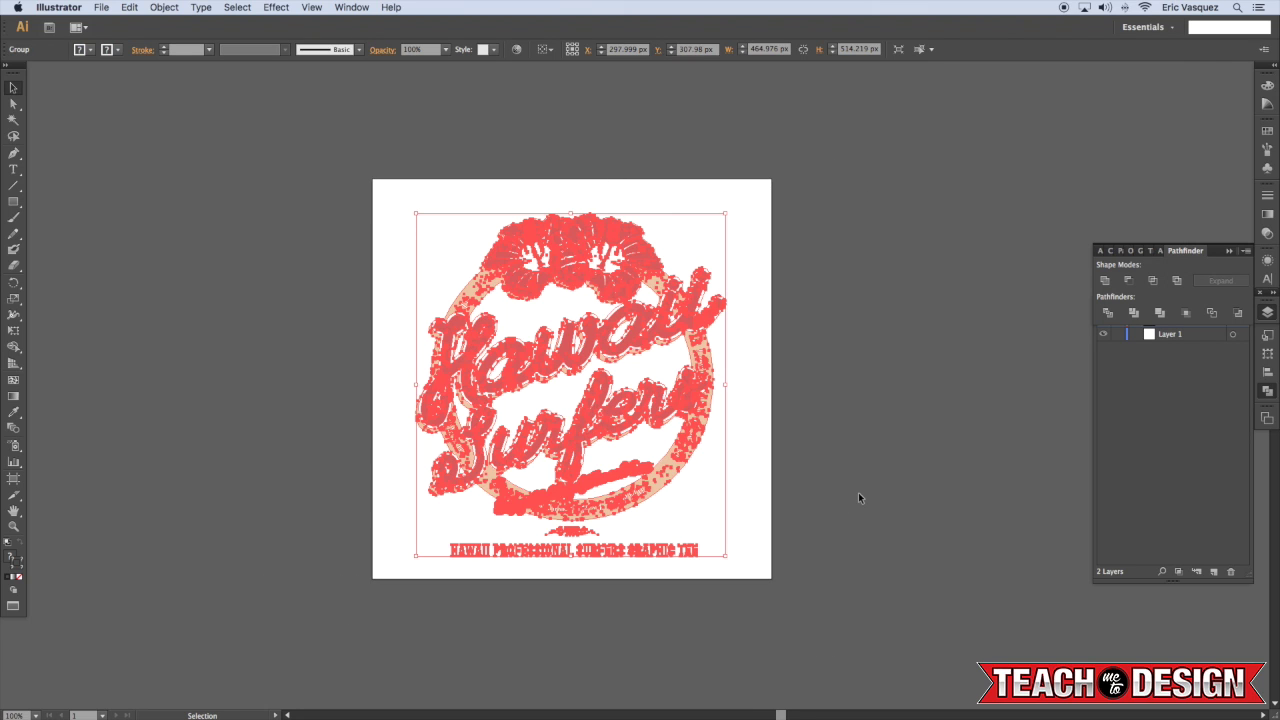
Paste the artwork into the mockup as a smart object scaled to about 87%
{"action": "key", "text": "super+Tab"}
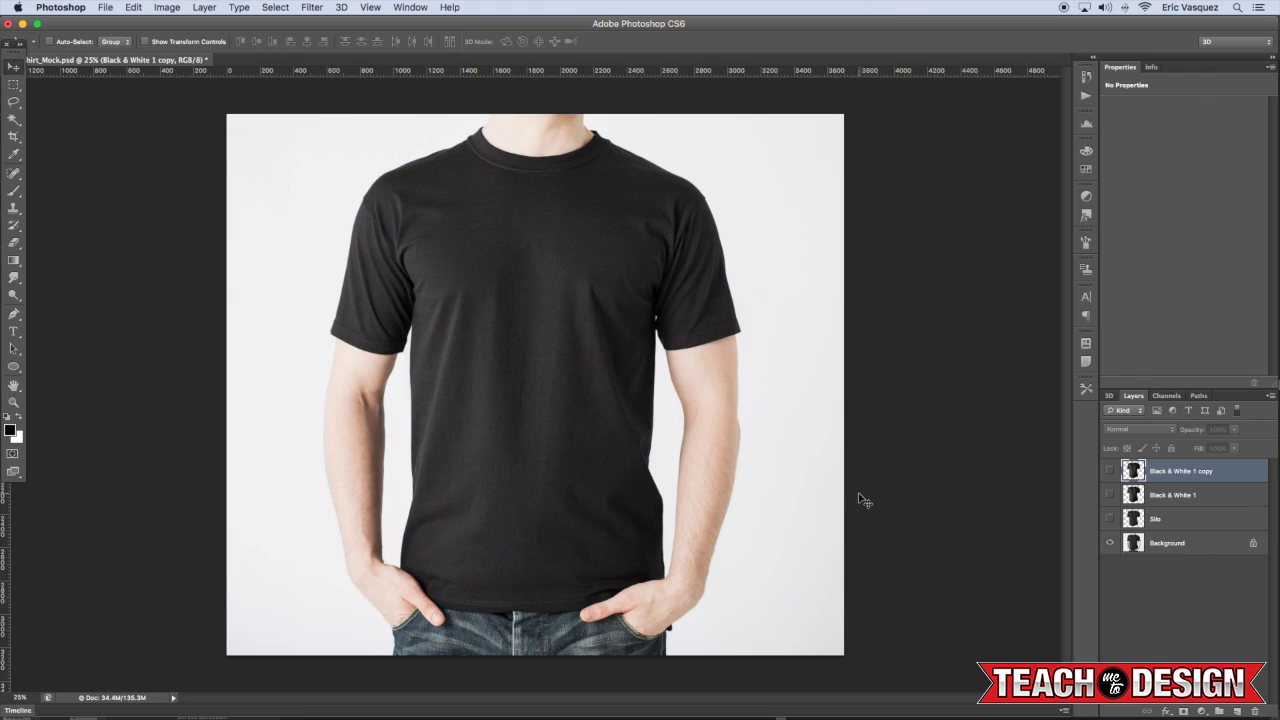
{"action": "key", "text": "super+v"}
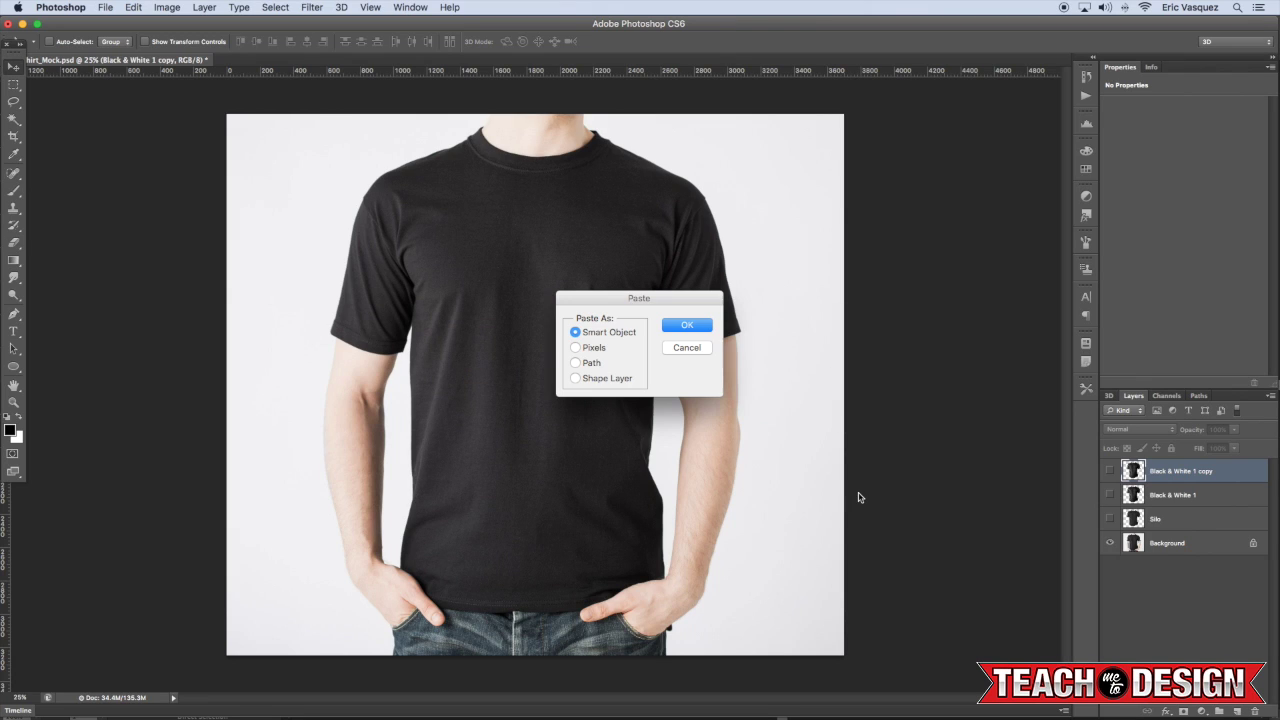
{"action": "left_click", "coordinate": [697, 329]}
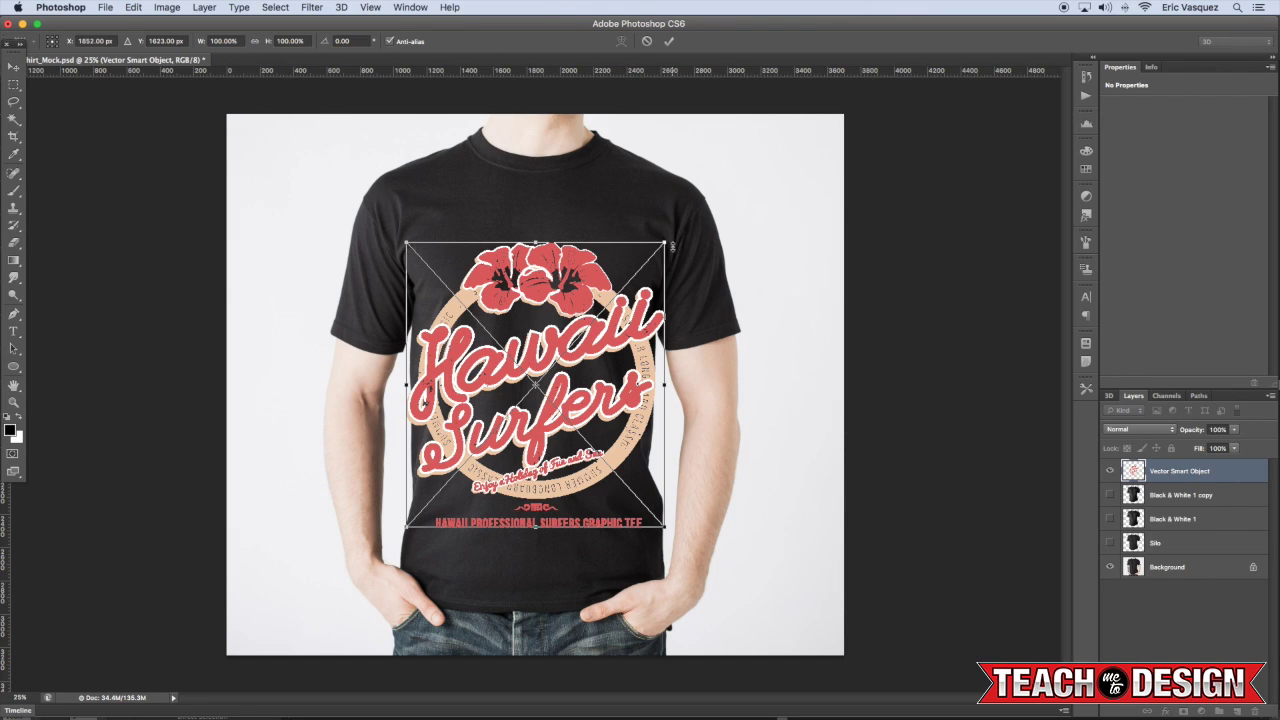
{"action": "left_click_drag", "start_coordinate": [666, 242], "coordinate": [650, 258]}
{"action": "key", "text": "Return"}
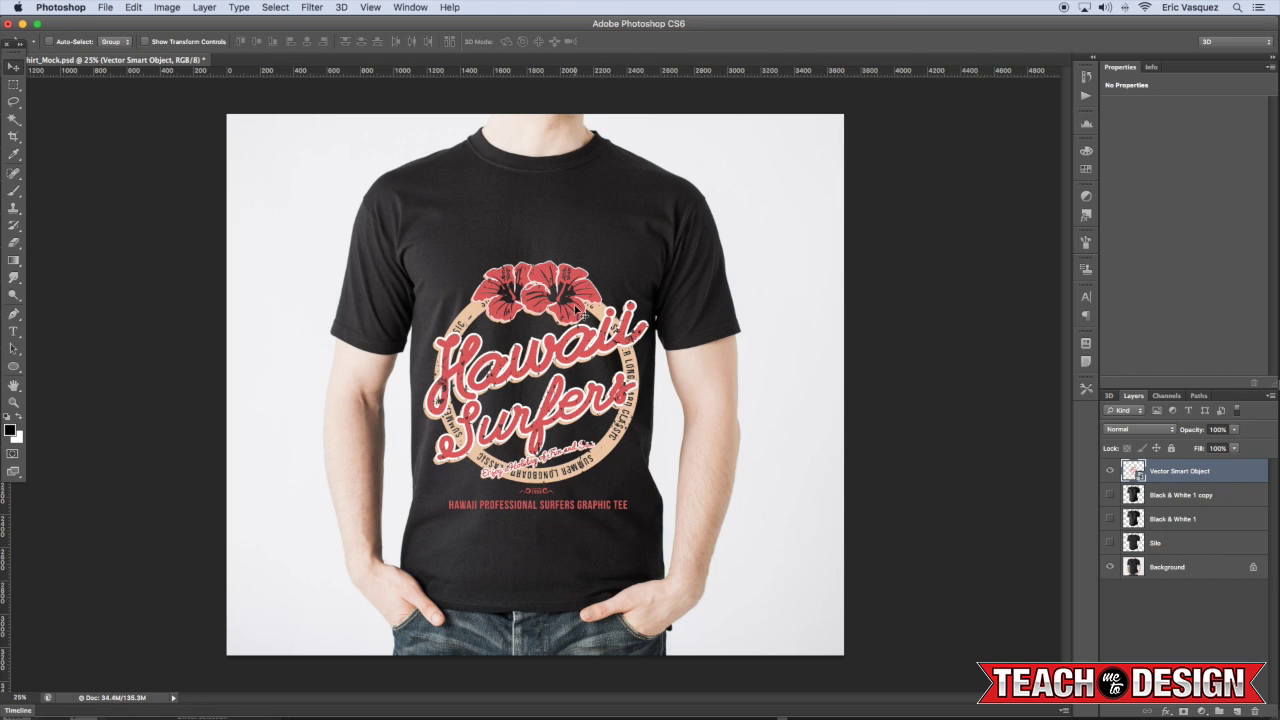
Move the artwork onto the shirt's chest and shrink it to about 84%
{"action": "left_click_drag", "start_coordinate": [569, 297], "coordinate": [577, 241]}
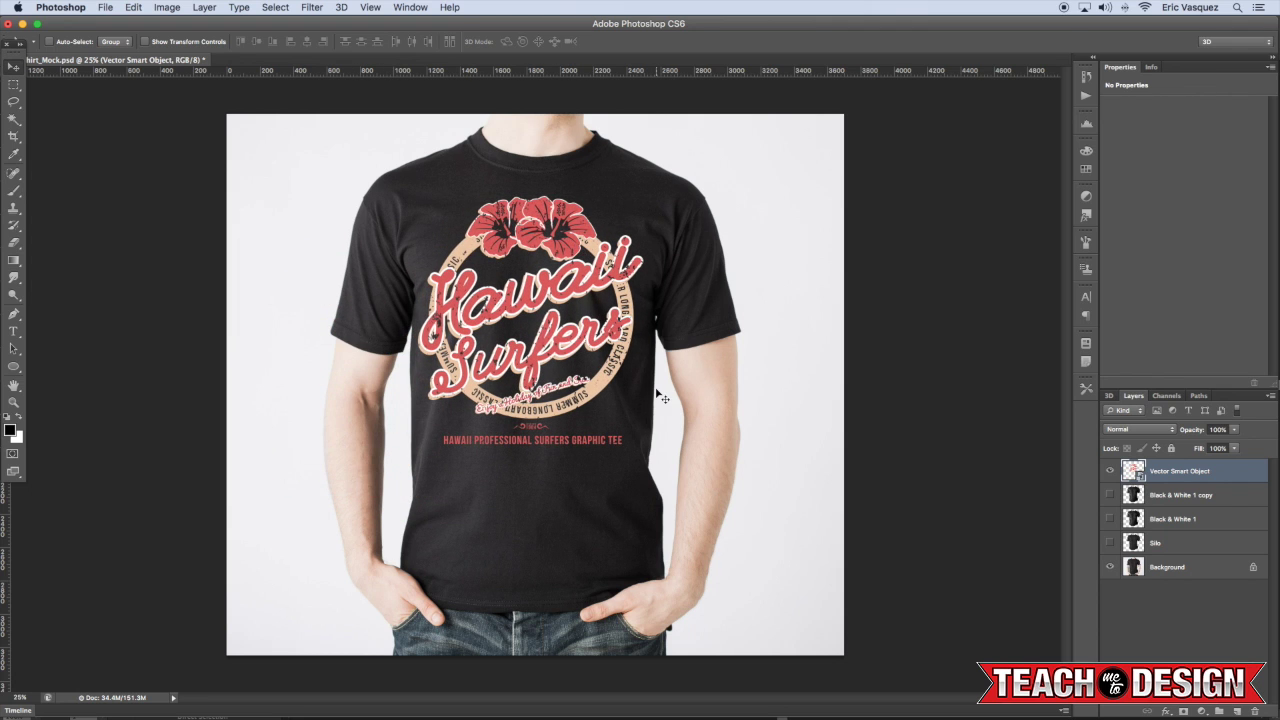
{"action": "key", "text": "ctrl+t"}
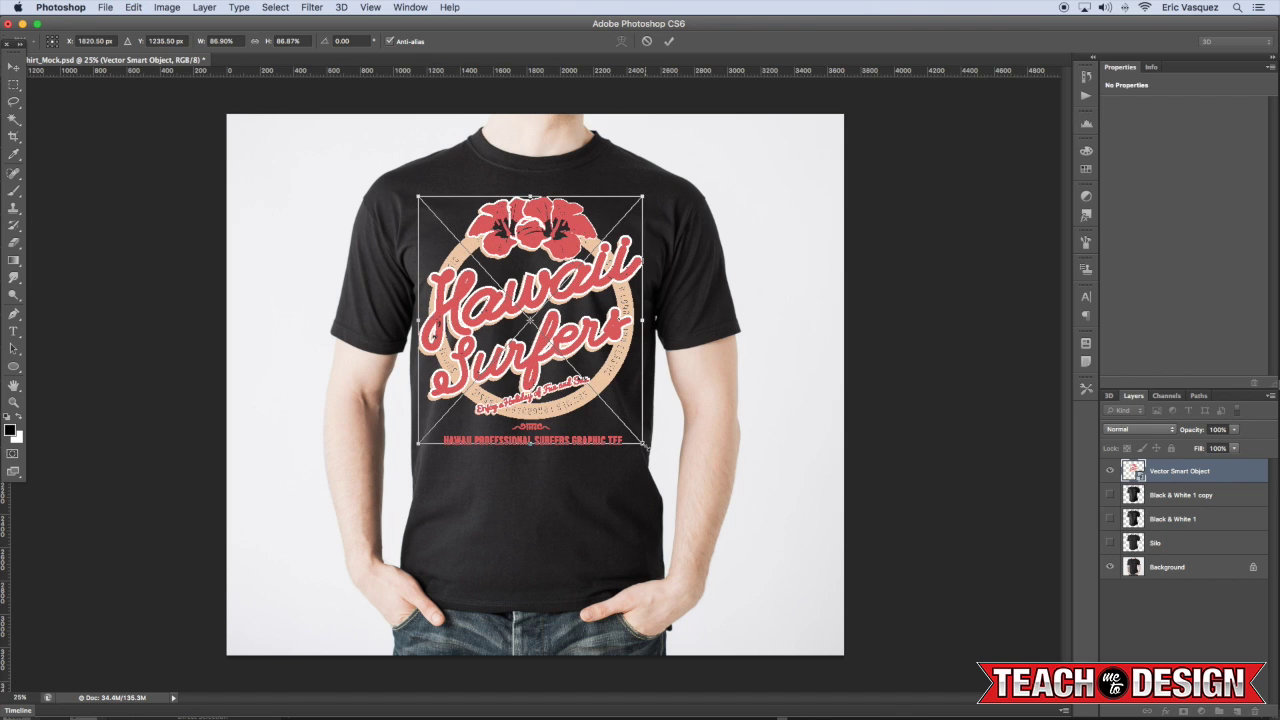
{"action": "left_click_drag", "start_coordinate": [645, 447], "coordinate": [642, 441]}
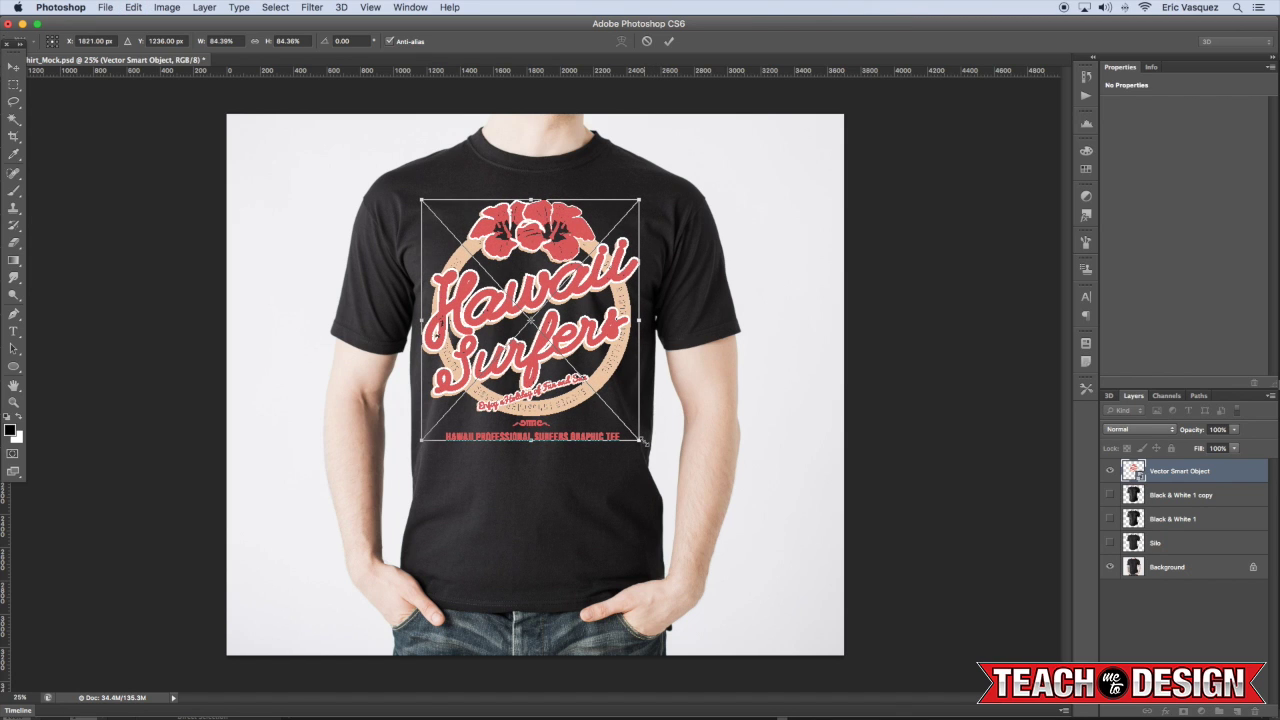
{"action": "key", "text": "Return"}
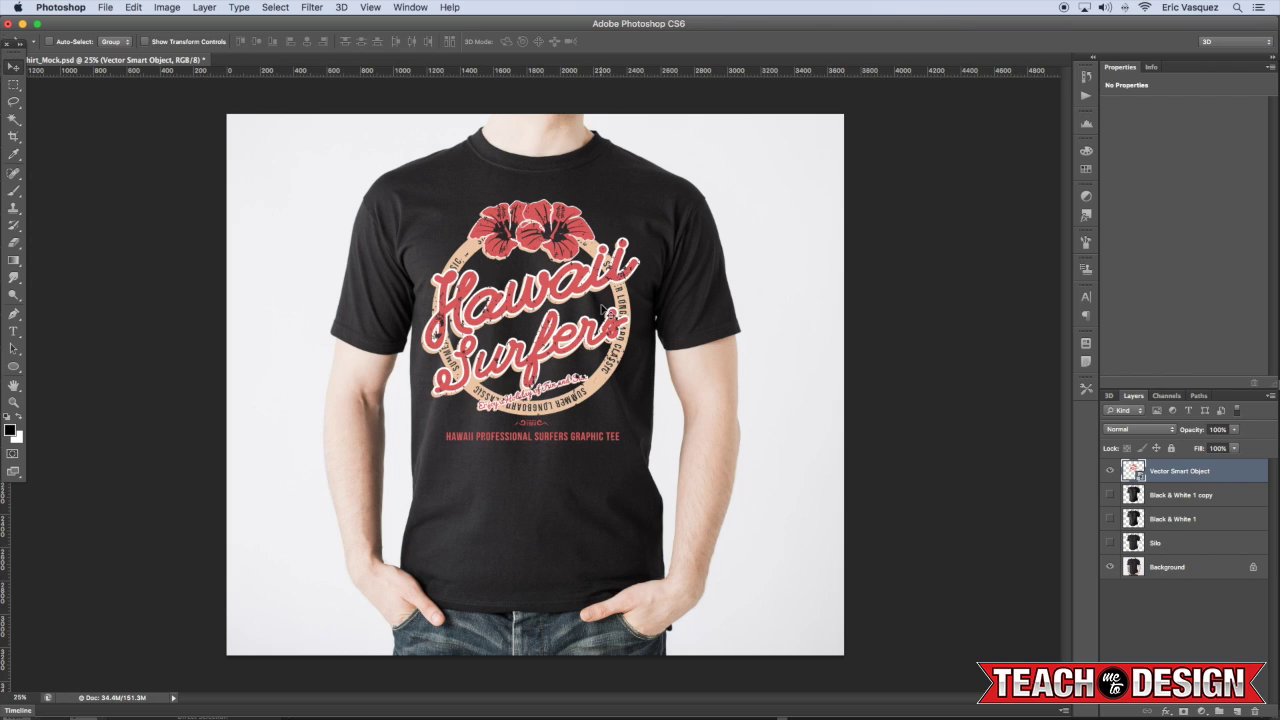
Duplicate the artwork layer and try a Displace filter with Displacement.psd, which fails as an empty file
{"action": "key", "text": "super+j"}
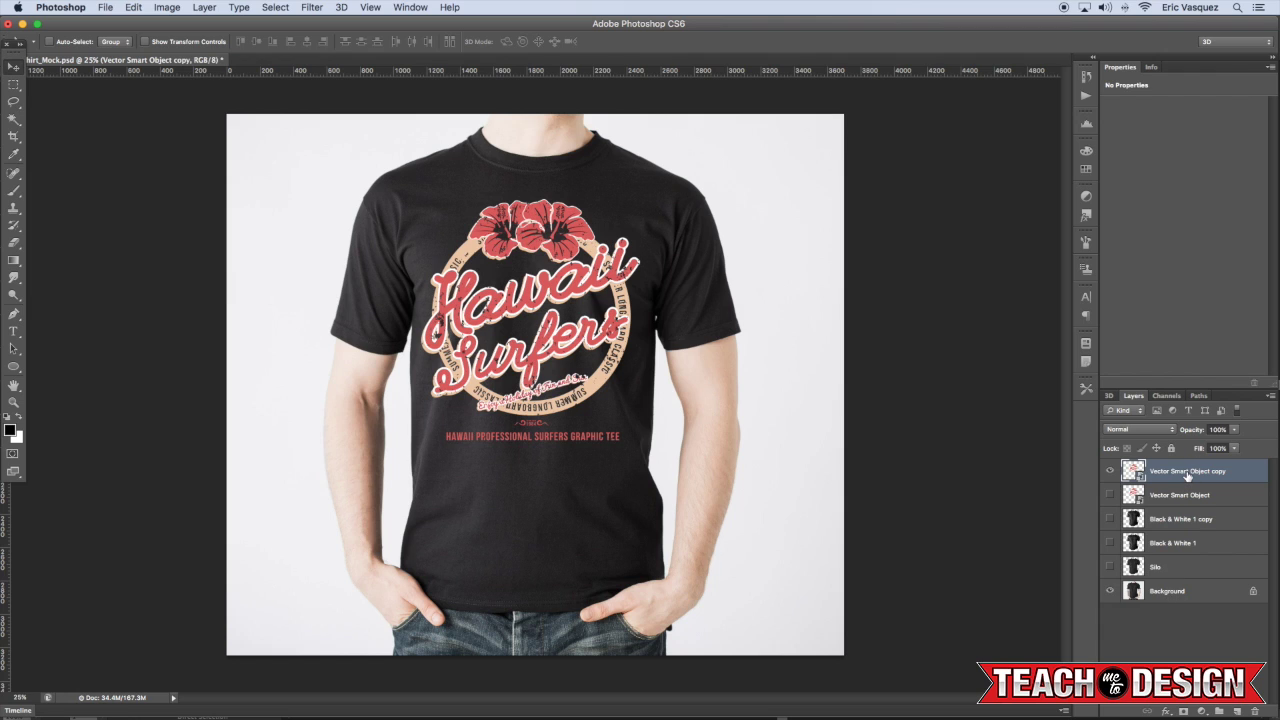
{"action": "left_click", "coordinate": [314, 8]}
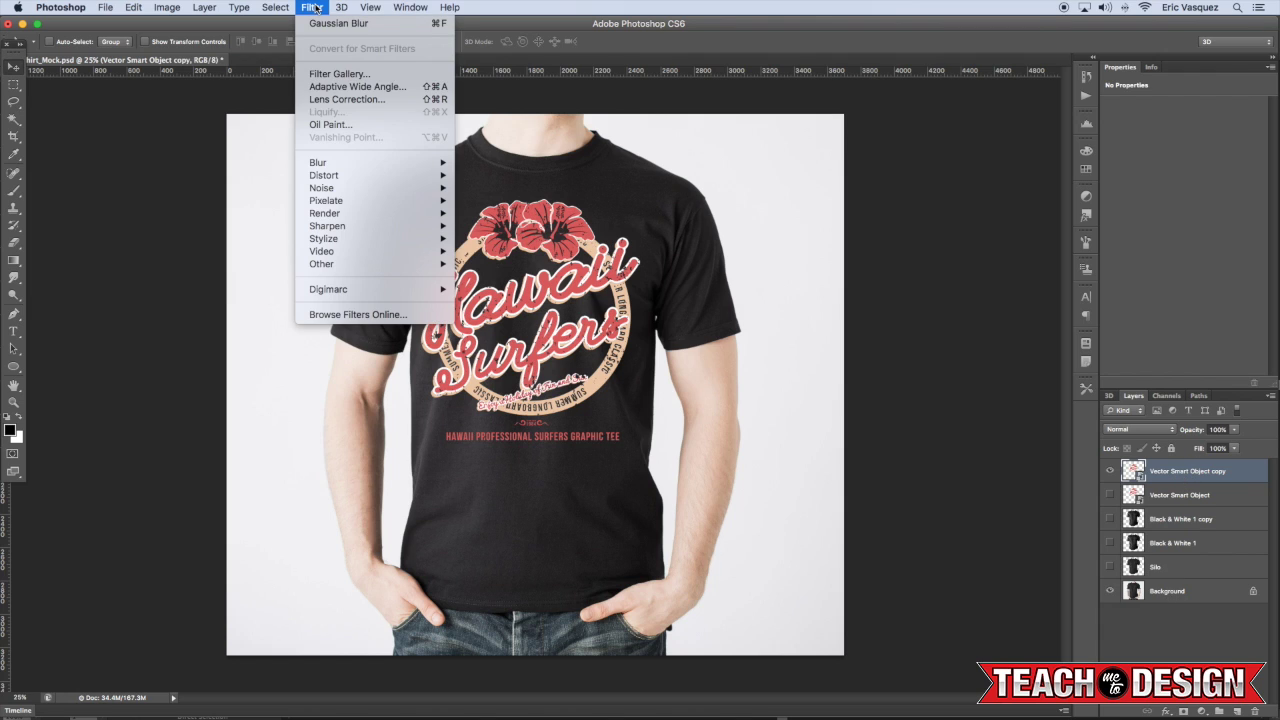
{"action": "mouse_move", "coordinate": [348, 178]}
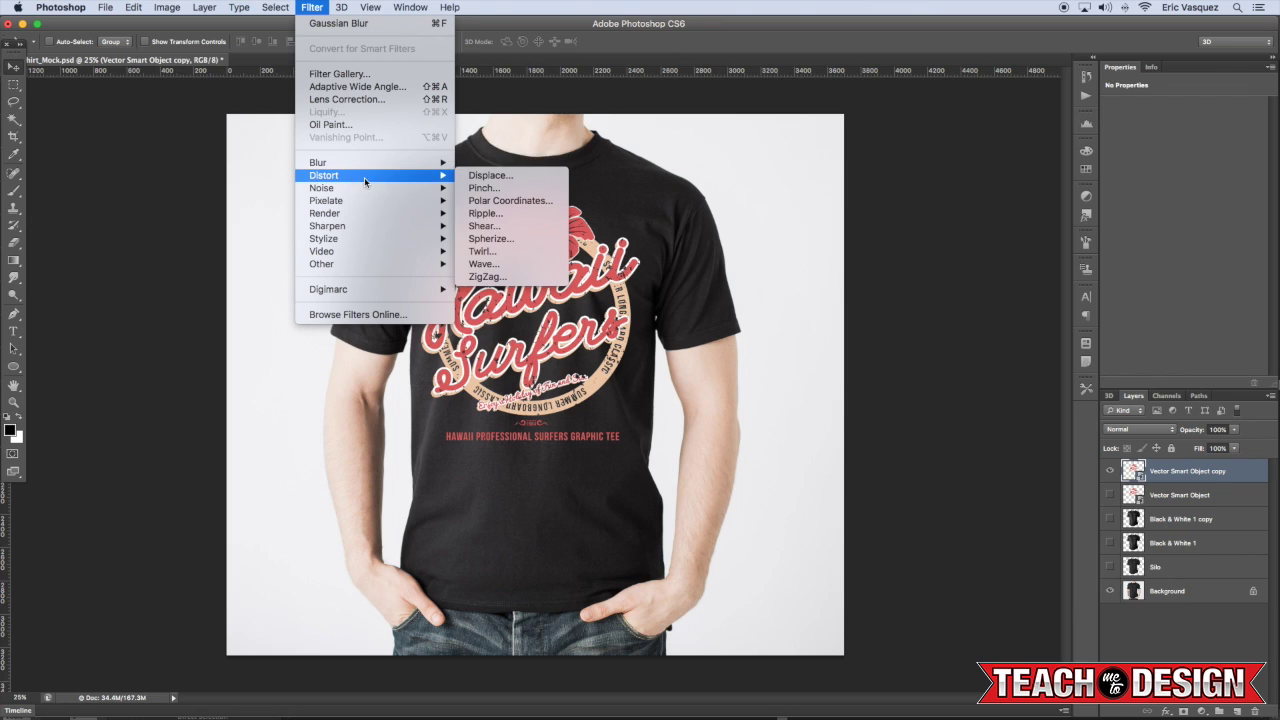
{"action": "left_click", "coordinate": [489, 177]}
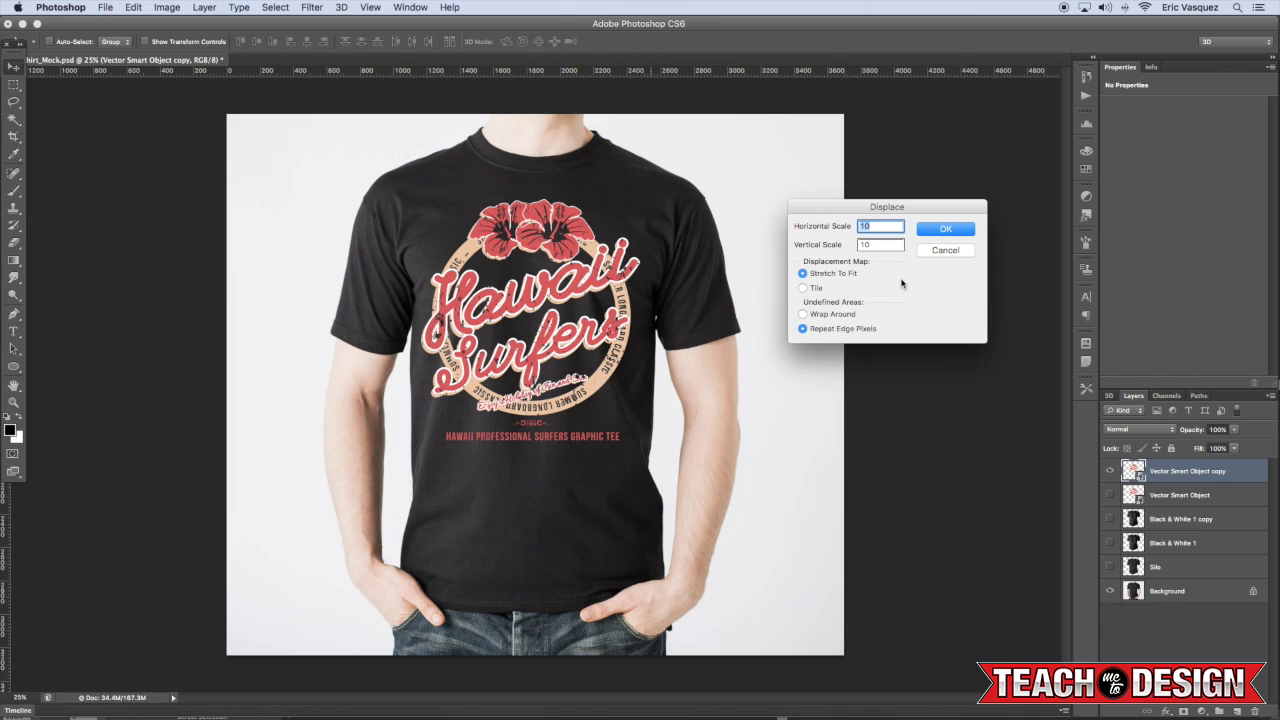
{"action": "left_click", "coordinate": [948, 230]}
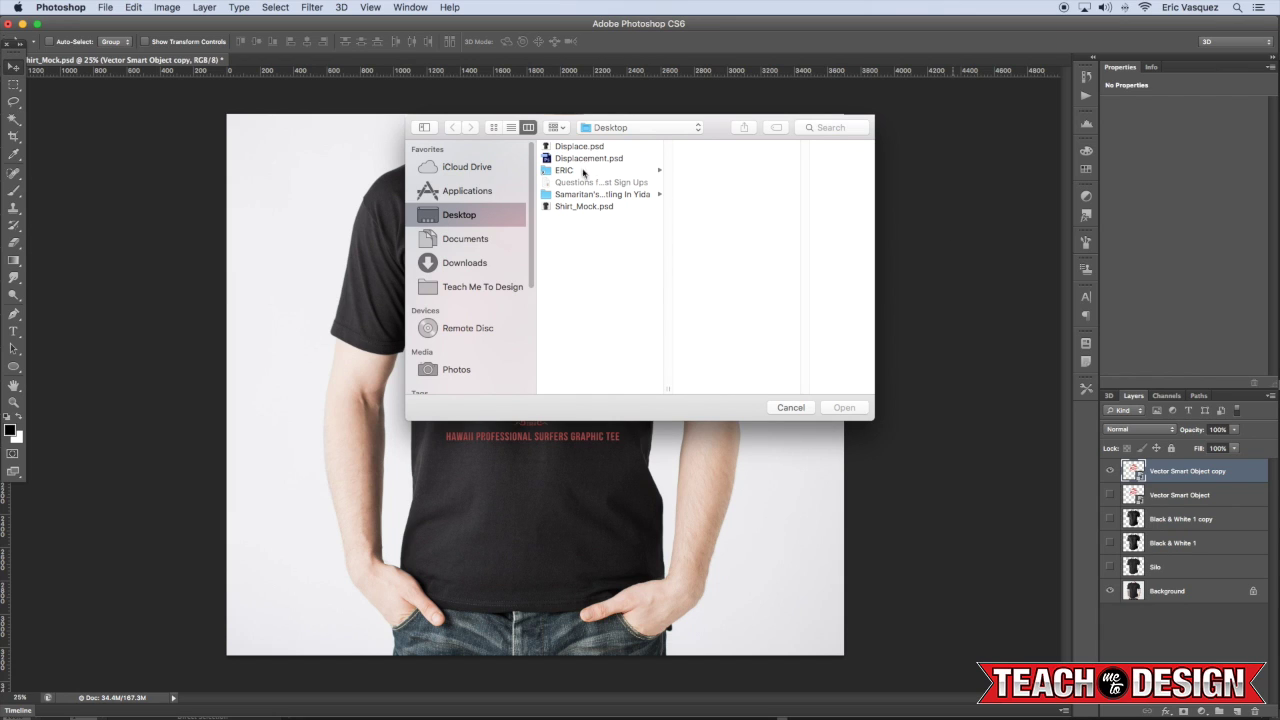
{"action": "left_click", "coordinate": [585, 160]}
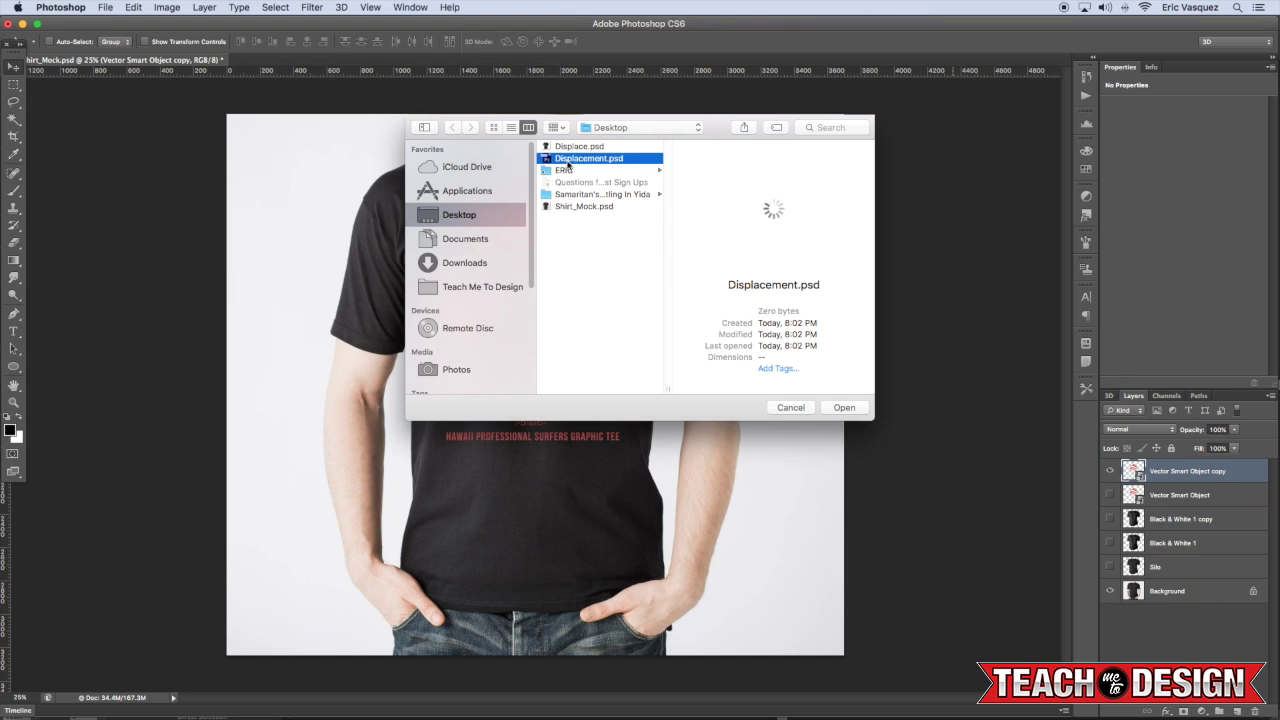
{"action": "left_click", "coordinate": [845, 408]}
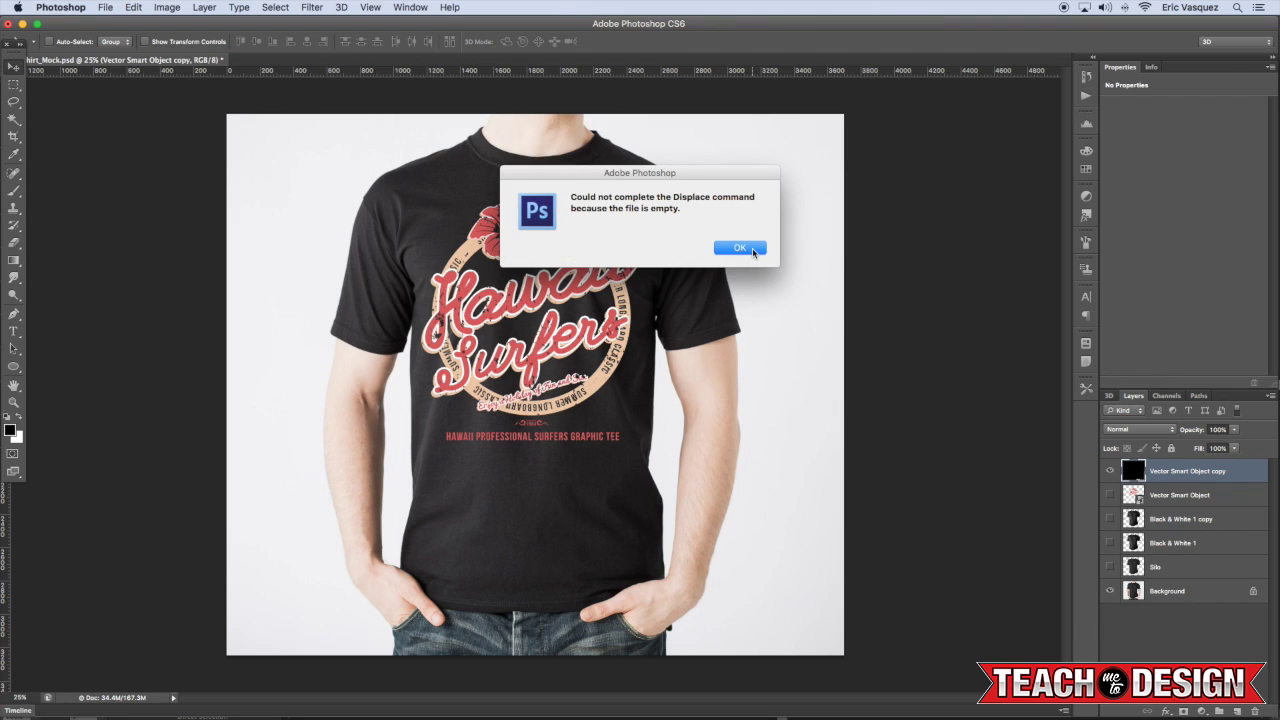
{"action": "left_click", "coordinate": [756, 254]}
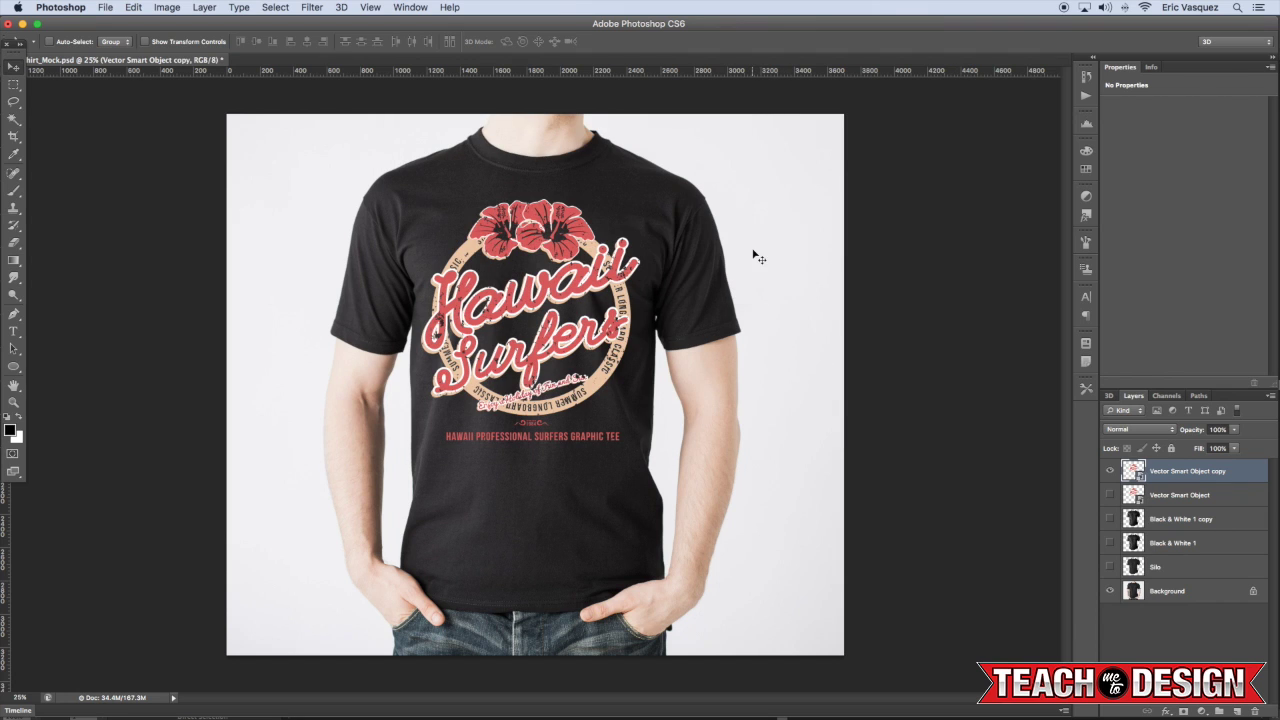
Check the copied artwork layer's context menu options and the panel list
{"action": "right_click", "coordinate": [1185, 479]}
{"action": "left_click", "coordinate": [1037, 380]}
{"action": "right_click", "coordinate": [1181, 476]}
{"action": "left_click", "coordinate": [1092, 384]}
{"action": "left_click", "coordinate": [350, 7]}
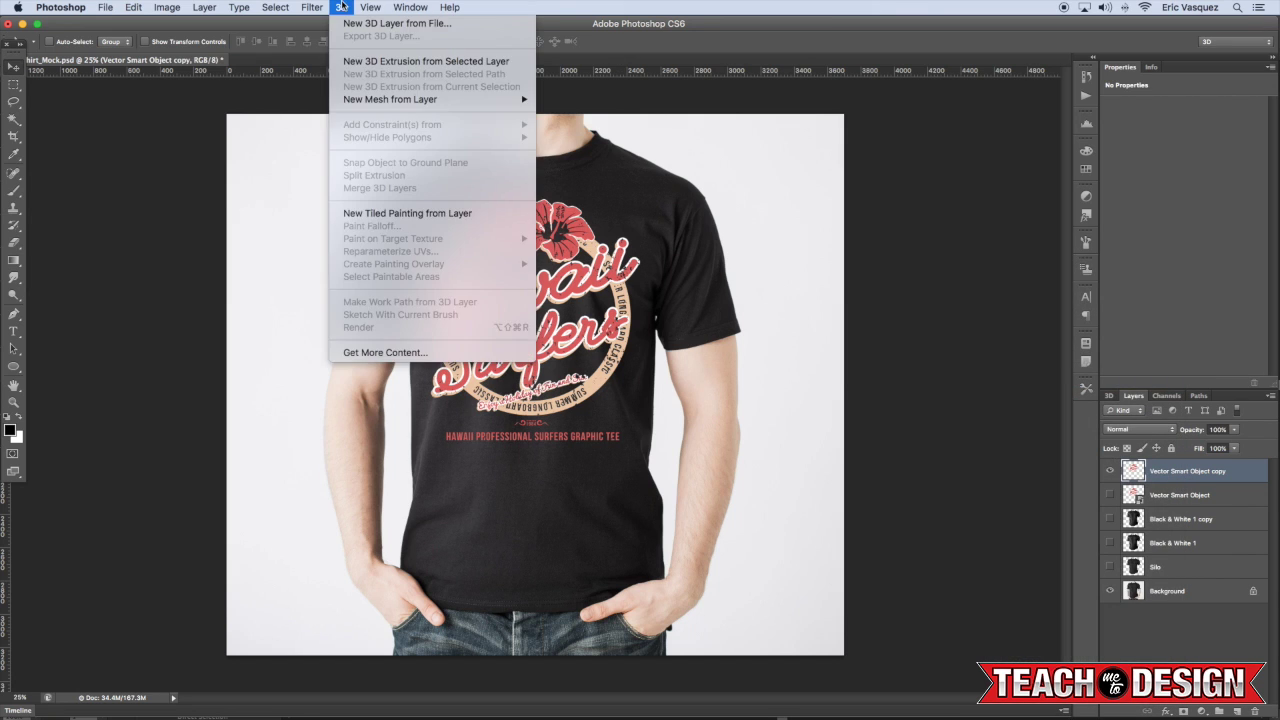
{"action": "left_click", "coordinate": [418, 7]}
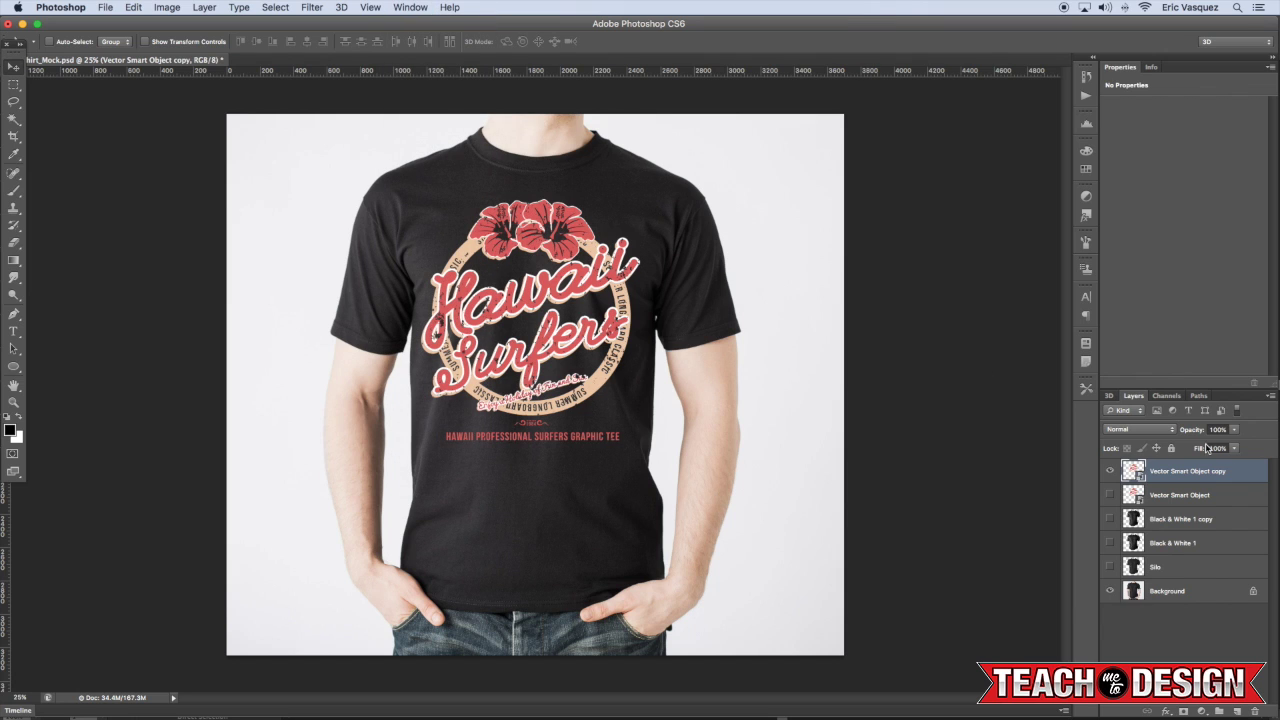
Retry Displace with Displacement.psd as the map, again hitting the empty-file error
{"action": "left_click", "coordinate": [312, 7]}
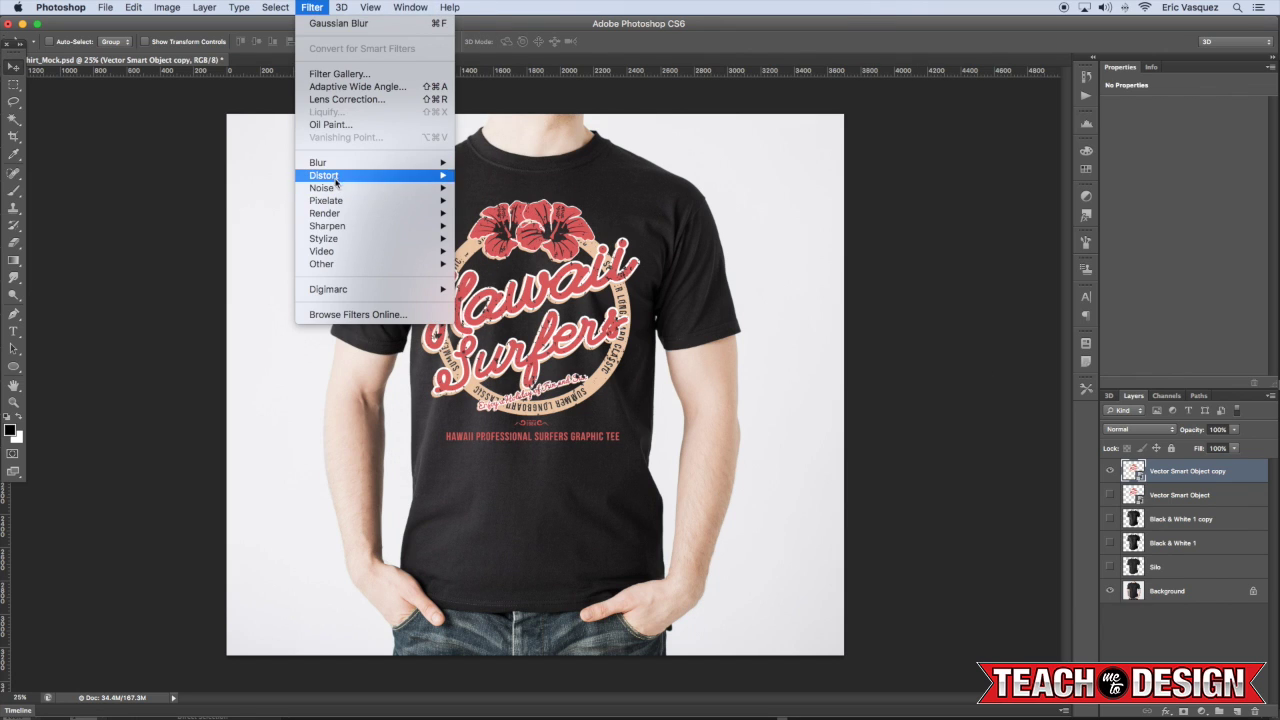
{"action": "mouse_move", "coordinate": [365, 178]}
{"action": "left_click", "coordinate": [506, 176]}
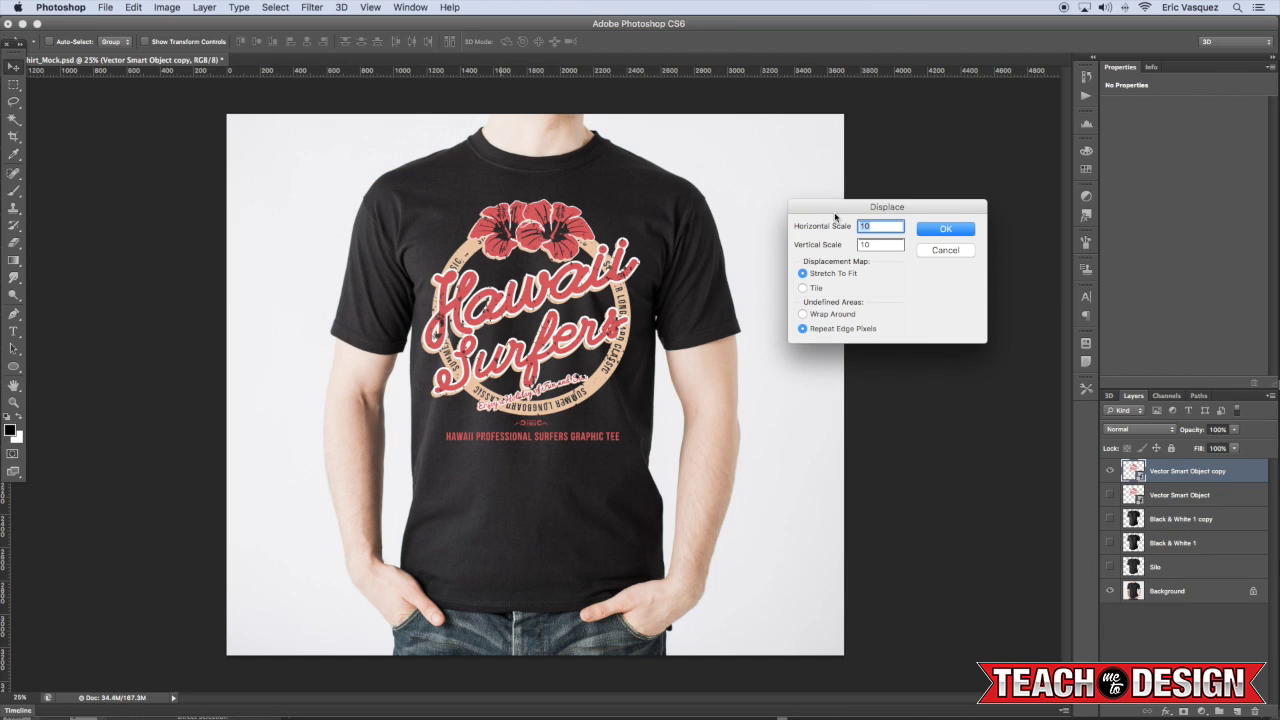
{"action": "left_click", "coordinate": [940, 232]}
{"action": "left_click", "coordinate": [586, 158]}
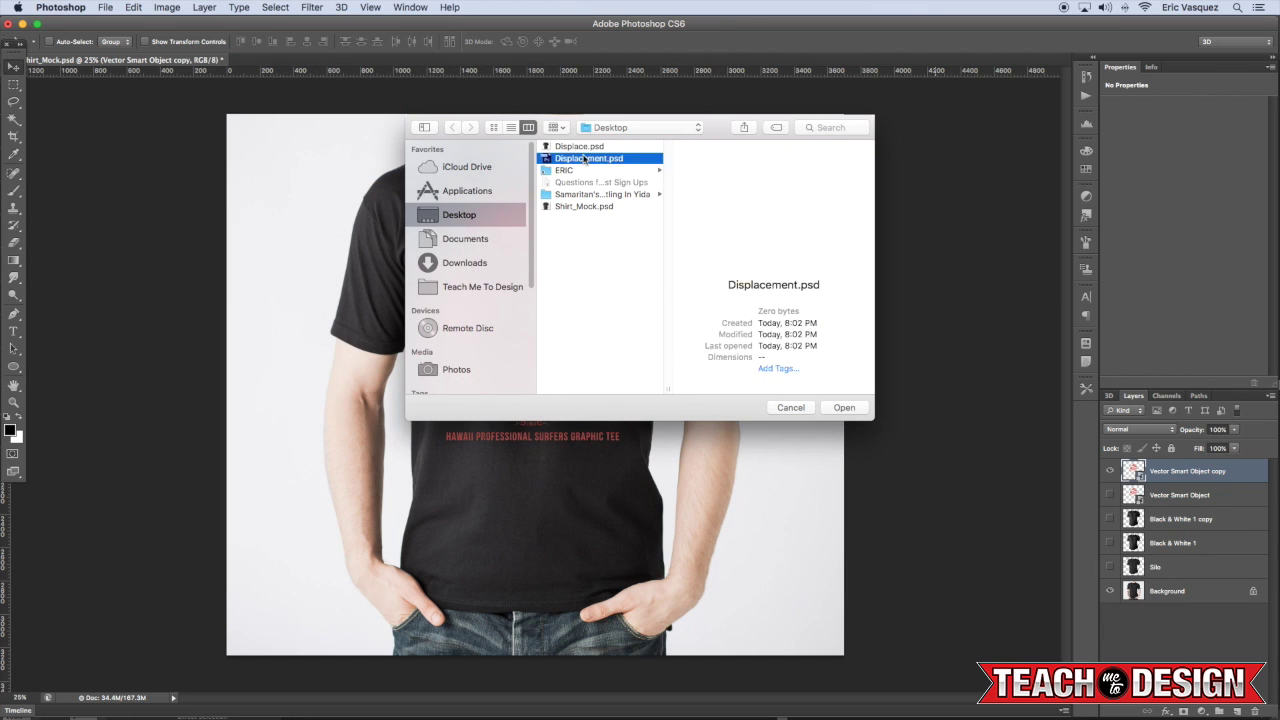
{"action": "double_click", "coordinate": [586, 158]}
{"action": "left_click", "coordinate": [740, 248]}
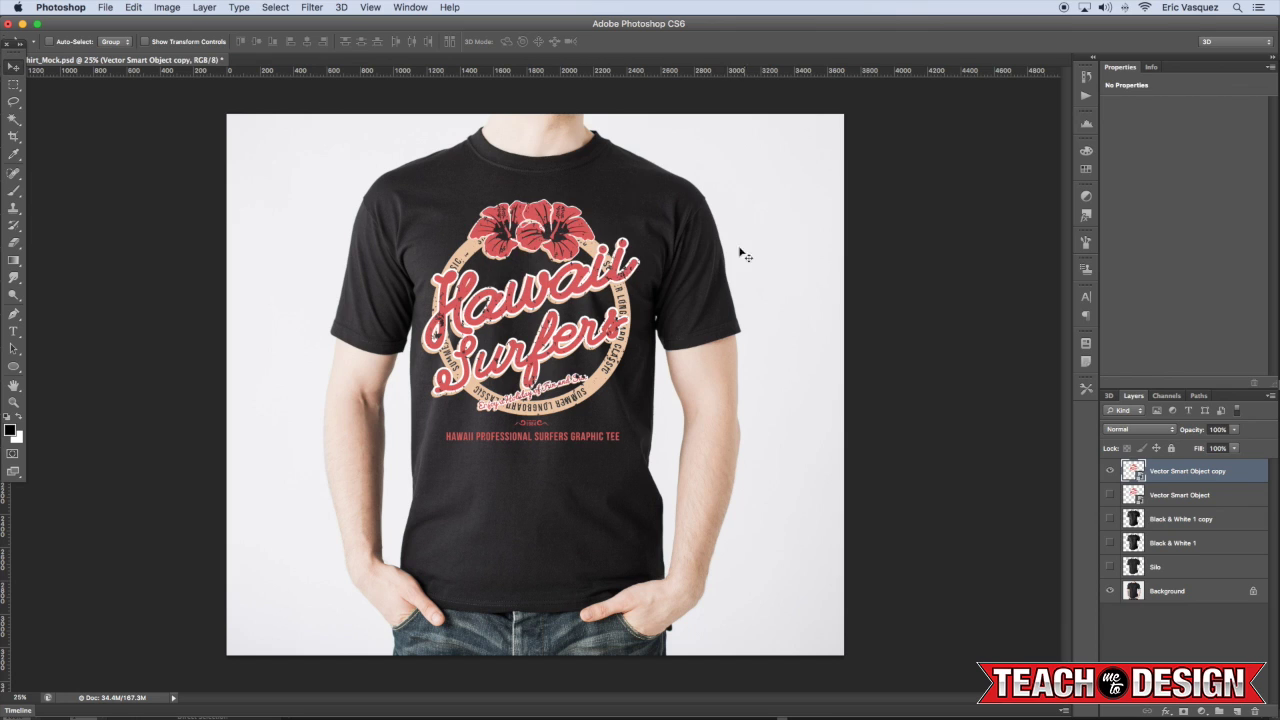
Apply Displace at scale 10 using Displace.psd as the map, then collapse the filter rows
{"action": "left_click", "coordinate": [275, 7]}
{"action": "mouse_move", "coordinate": [312, 7]}
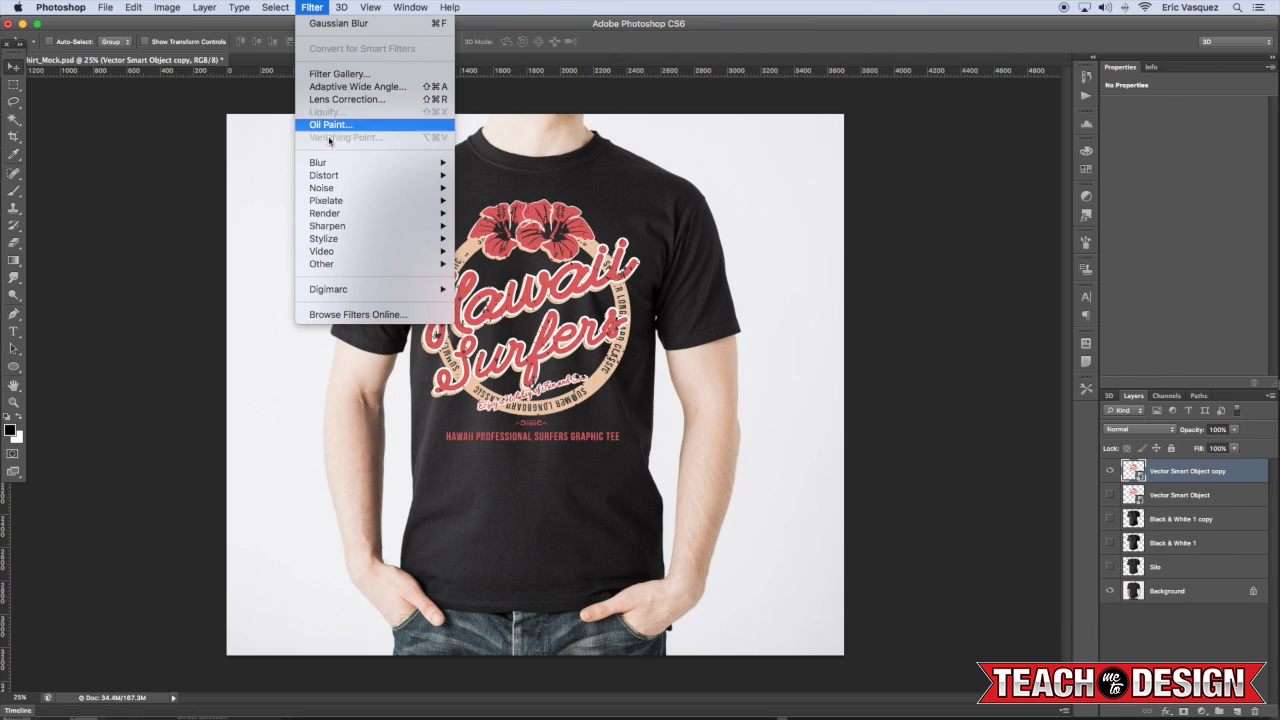
{"action": "mouse_move", "coordinate": [370, 176]}
{"action": "left_click", "coordinate": [490, 176]}
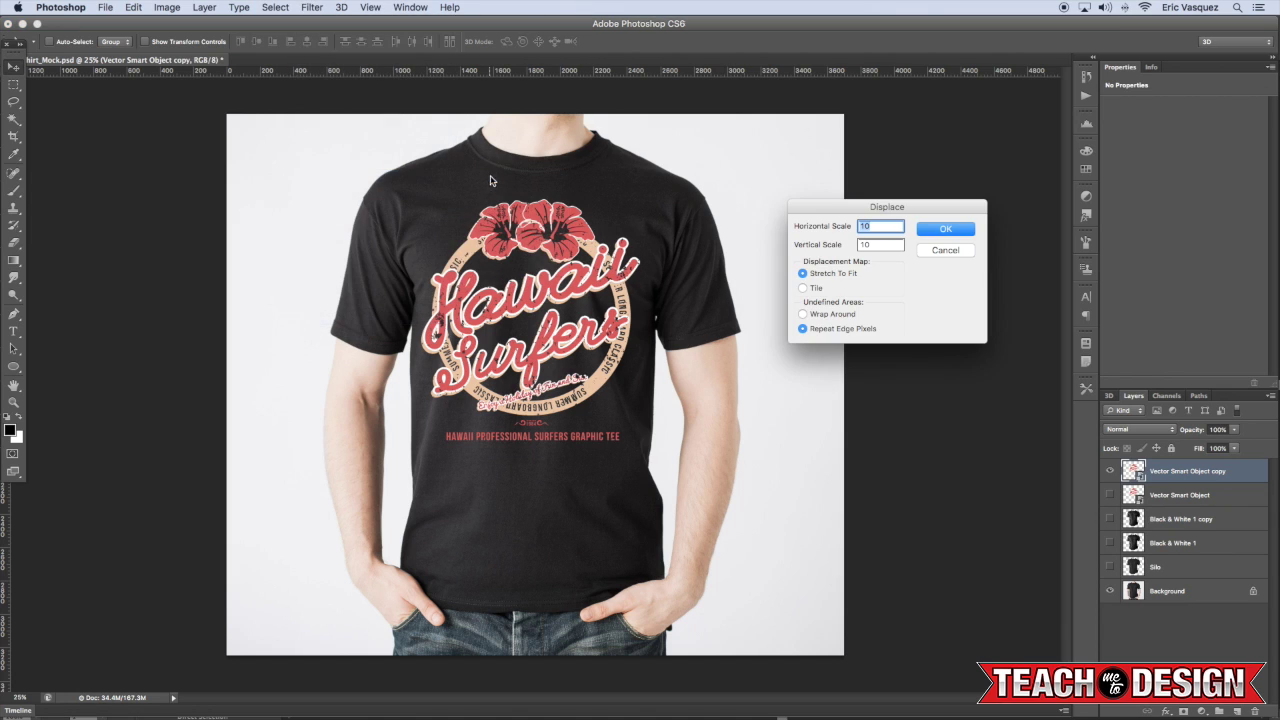
{"action": "left_click", "coordinate": [946, 229]}
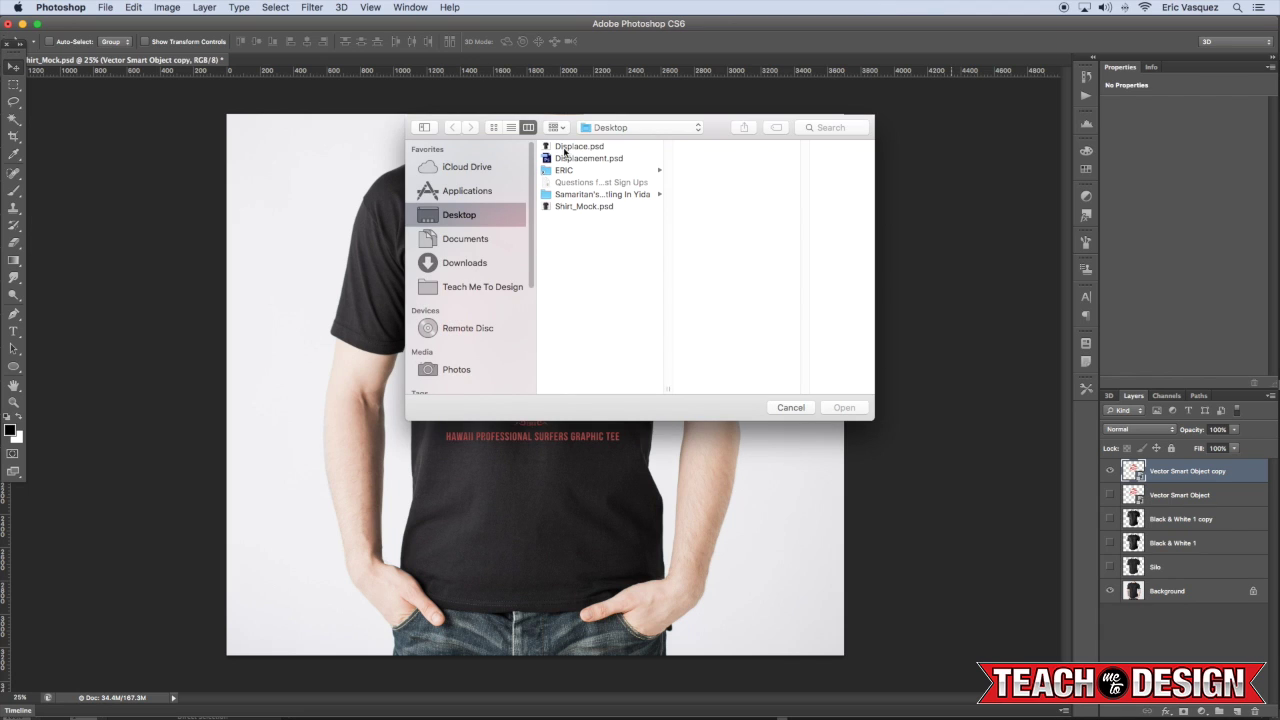
{"action": "left_click", "coordinate": [575, 147]}
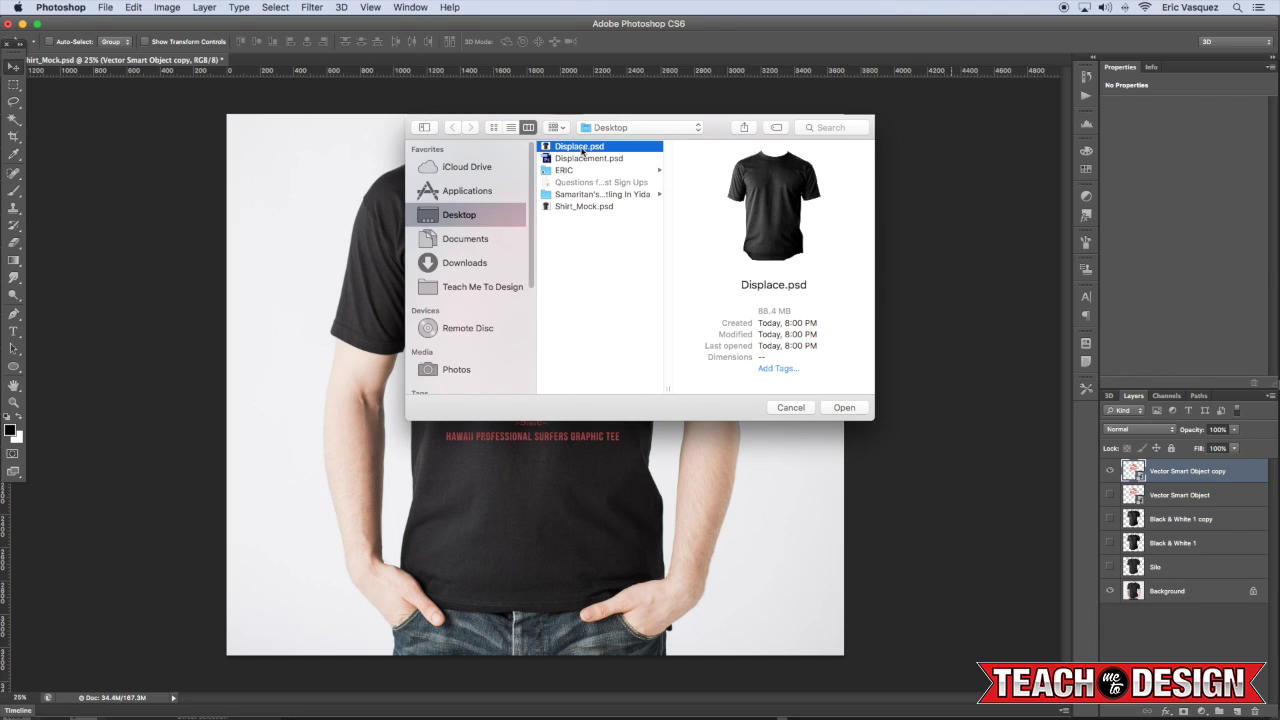
{"action": "left_click", "coordinate": [841, 409]}
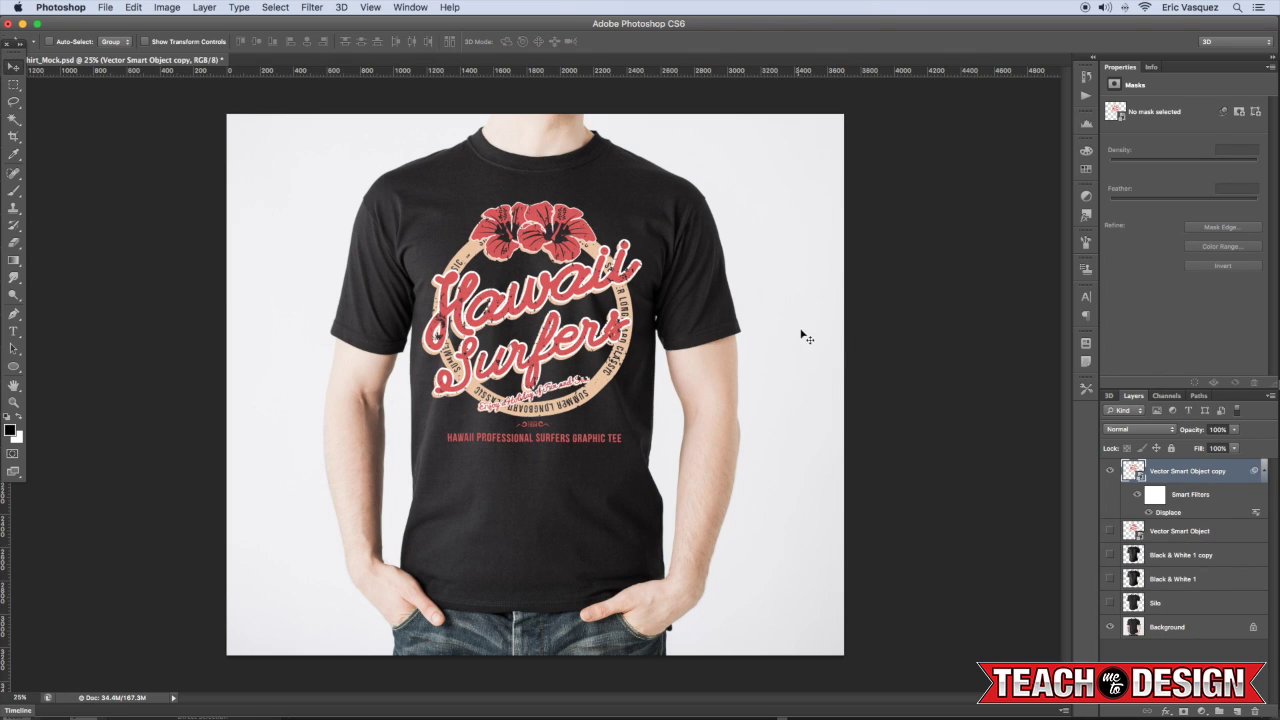
{"action": "left_click", "coordinate": [1262, 474]}
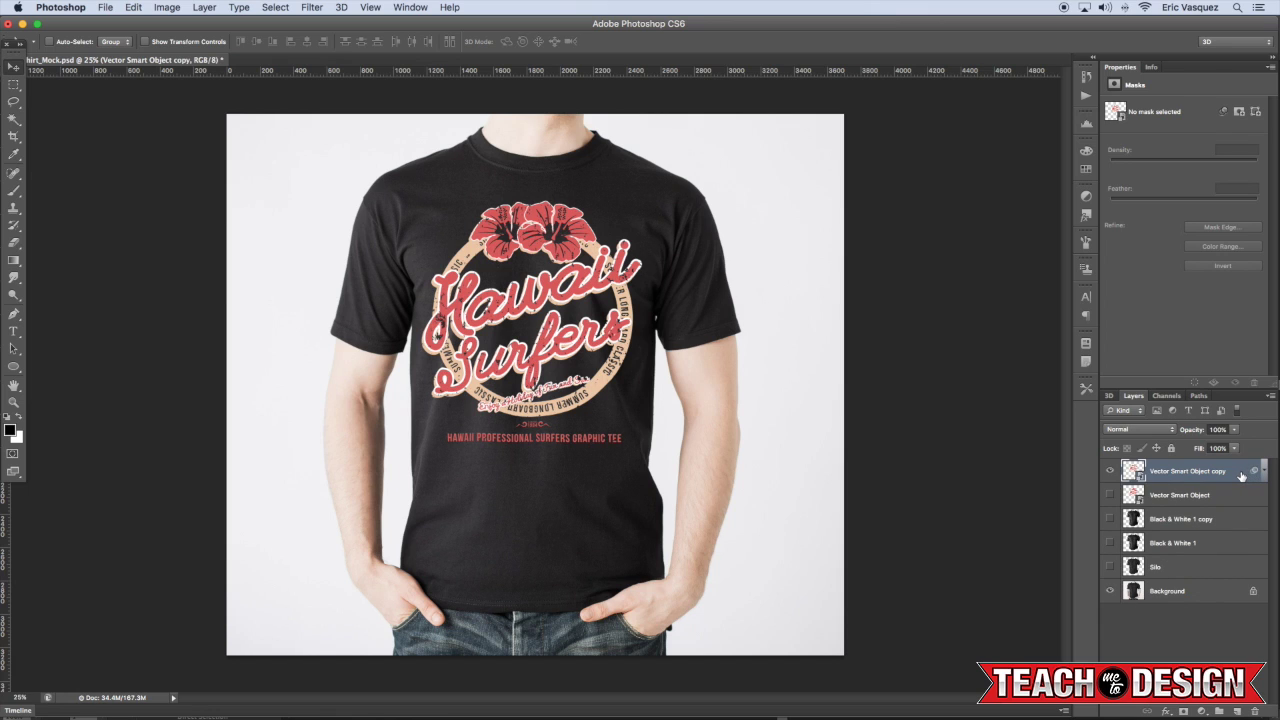
Split the Underlying Layer black Blend If slider to 0/70, compare with Preview, and apply
{"action": "double_click", "coordinate": [1241, 476]}
{"action": "left_click_drag", "start_coordinate": [962, 293], "coordinate": [794, 209]}
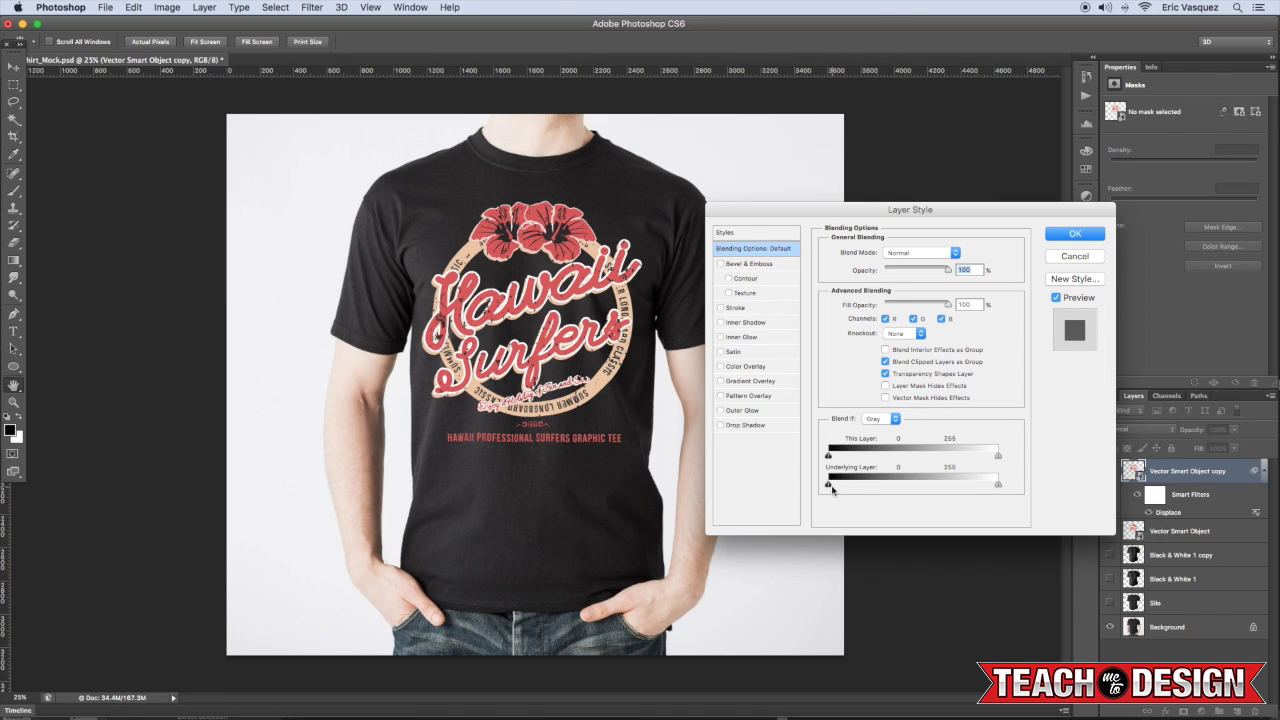
{"action": "key", "text": "alt"}
{"action": "left_click_drag", "start_coordinate": [829, 487], "coordinate": [868, 487]}
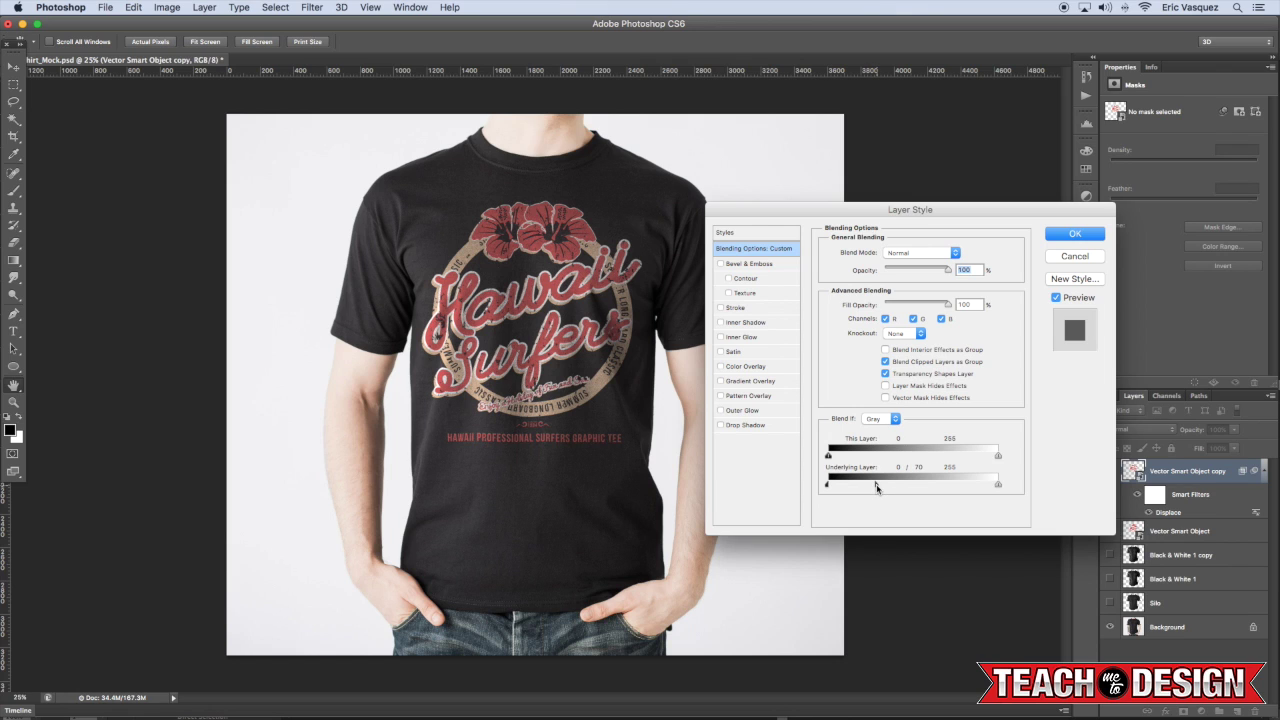
{"action": "left_click", "coordinate": [1057, 298]}
{"action": "left_click", "coordinate": [1057, 298]}
{"action": "left_click", "coordinate": [1057, 298]}
{"action": "left_click", "coordinate": [1057, 298]}
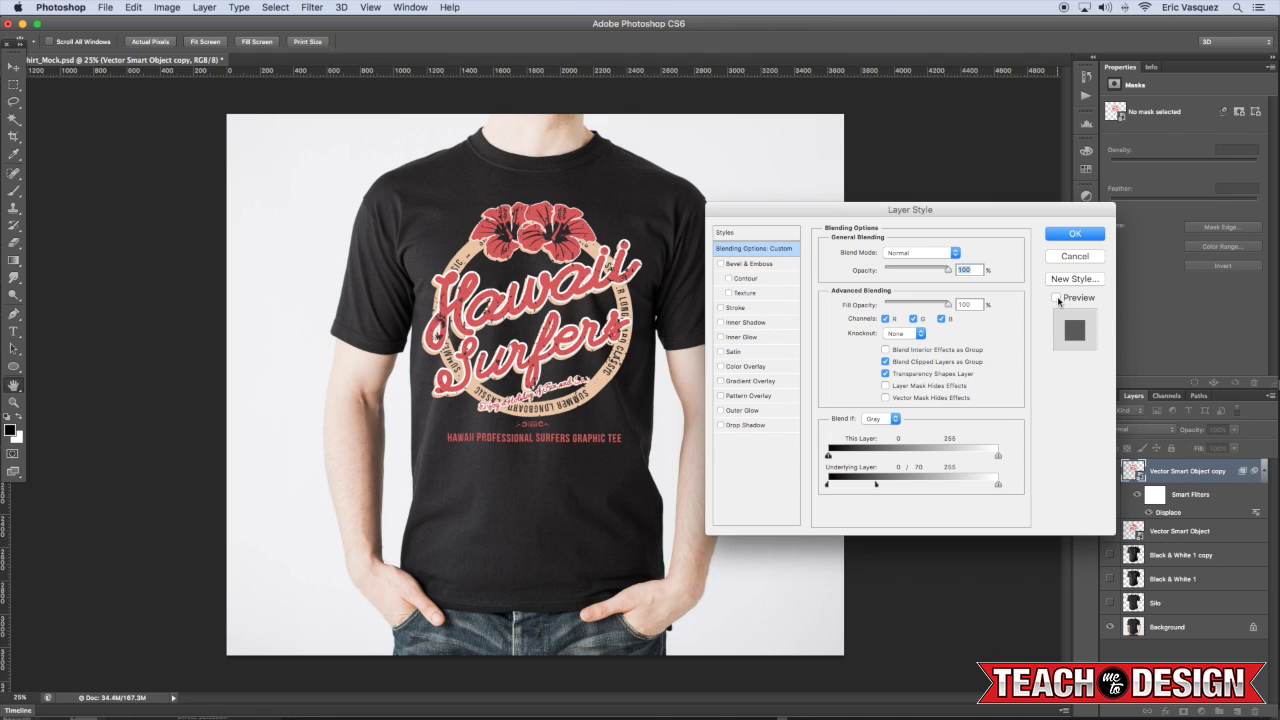
{"action": "left_click", "coordinate": [1057, 298]}
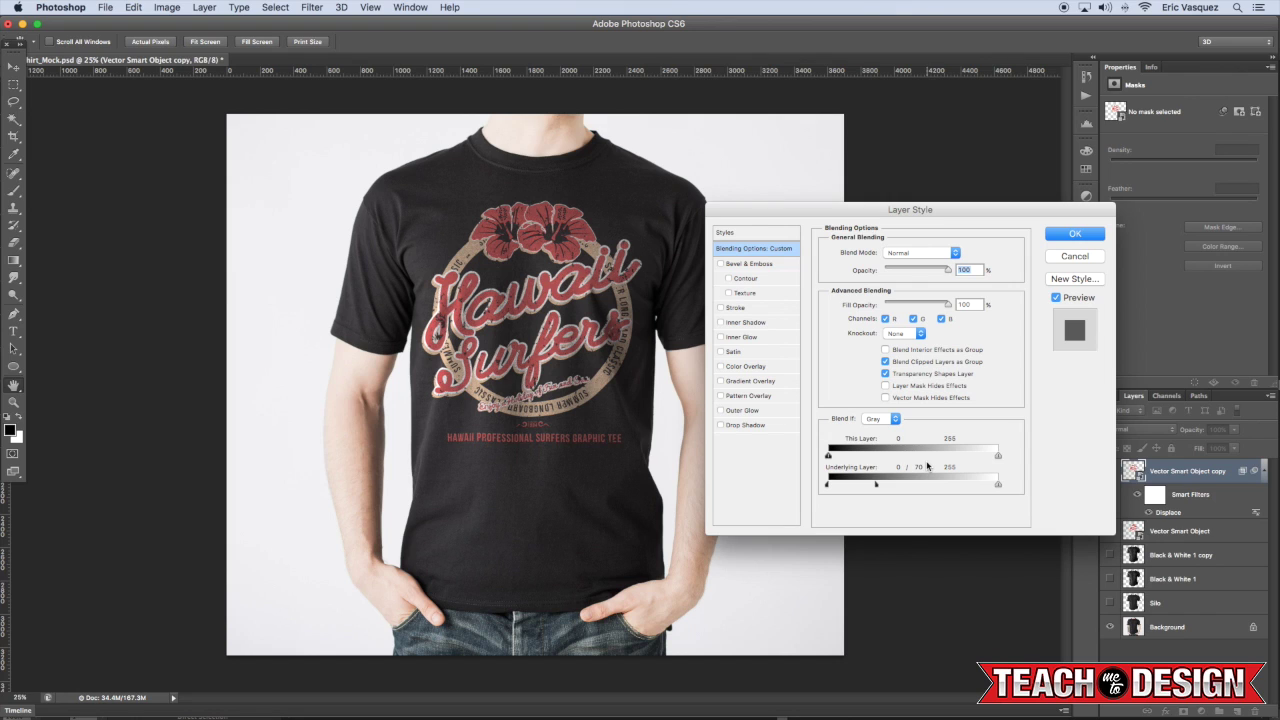
{"action": "left_click", "coordinate": [1072, 236]}
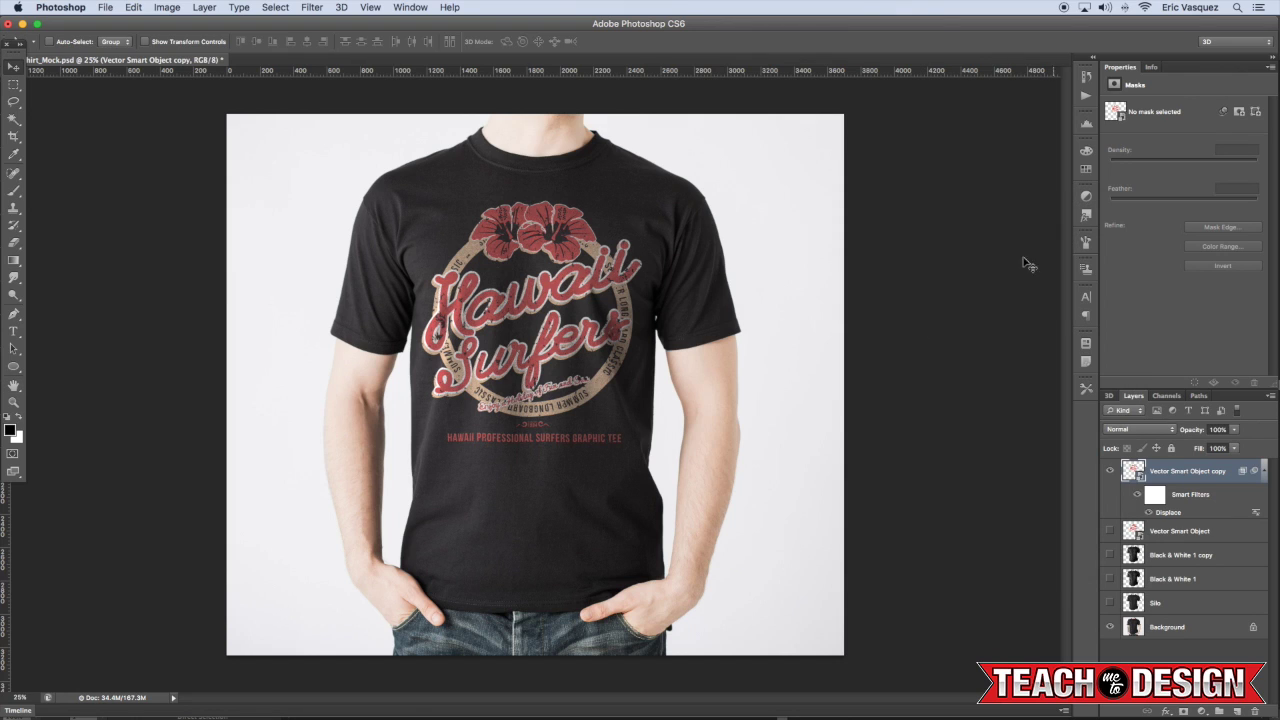
Load the shirt outline as a selection from the Black & White 1 copy layer
{"action": "left_click", "coordinate": [1264, 471]}
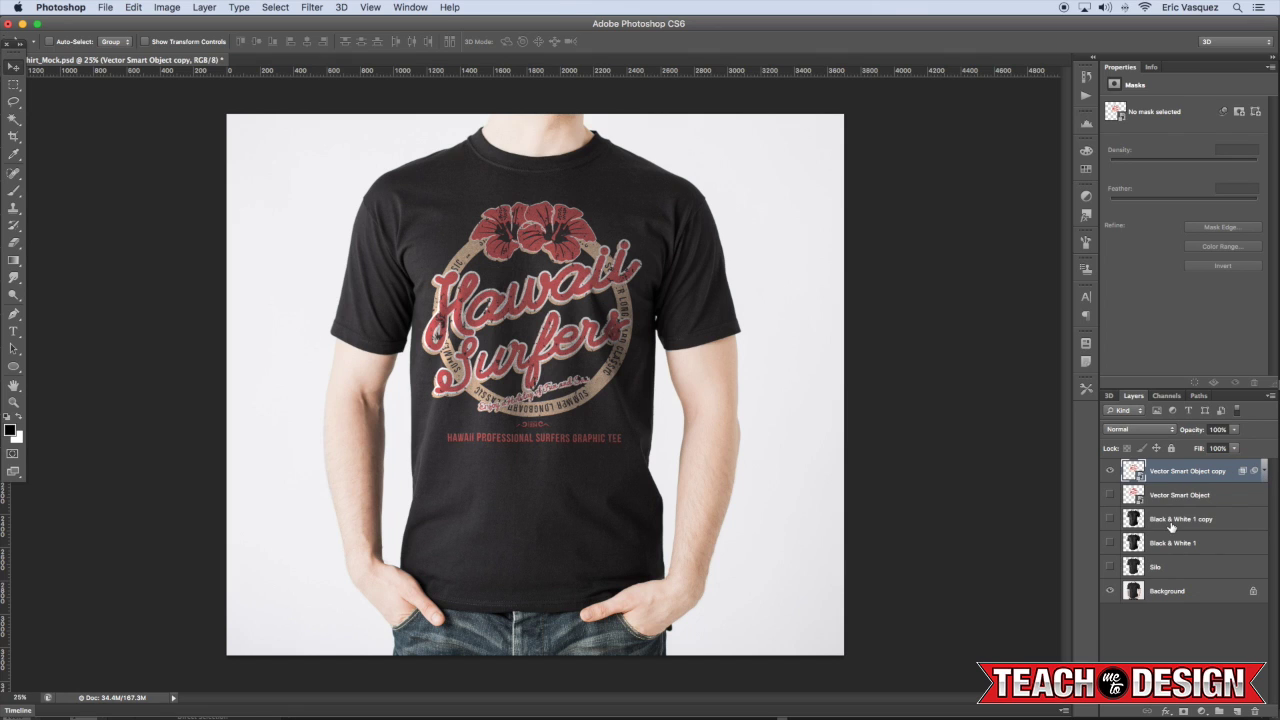
{"action": "left_click", "coordinate": [1134, 523]}
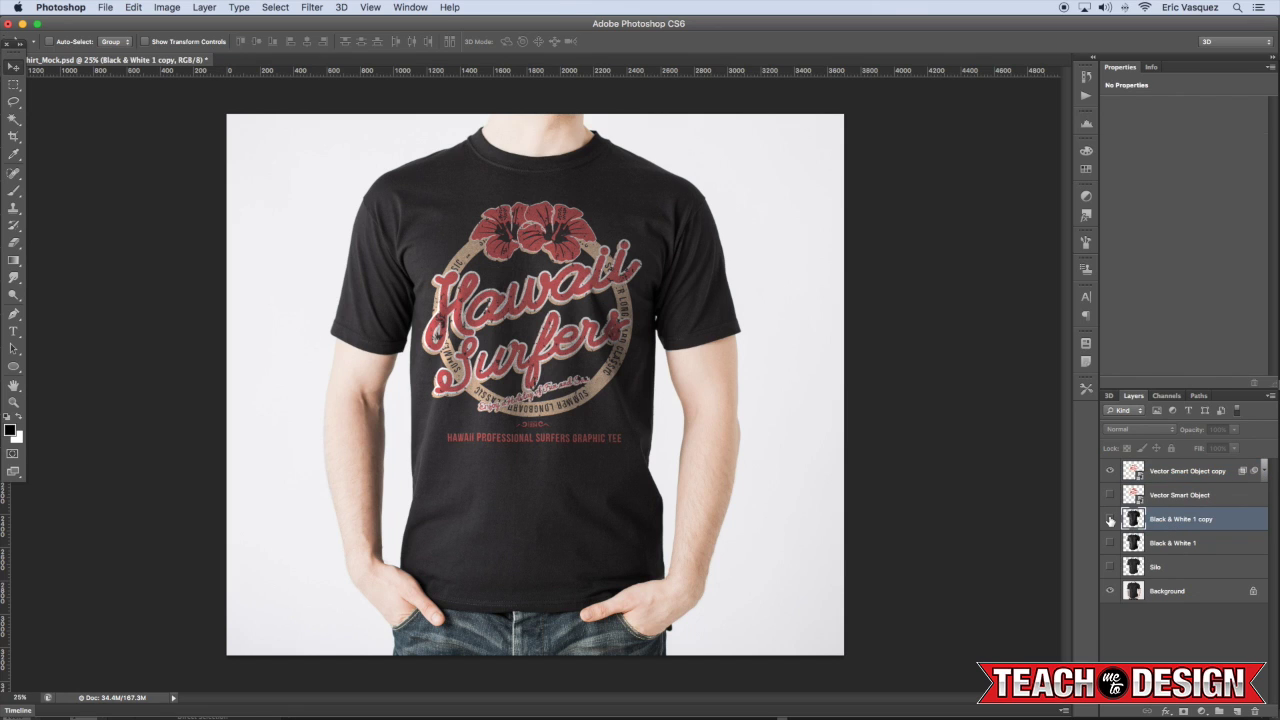
{"action": "left_click", "coordinate": [1110, 519]}
{"action": "left_click", "coordinate": [1110, 519]}
{"action": "left_click", "coordinate": [1110, 519]}
{"action": "left_click", "coordinate": [1110, 519]}
{"action": "left_click", "coordinate": [1137, 545], "text": "ctrl"}
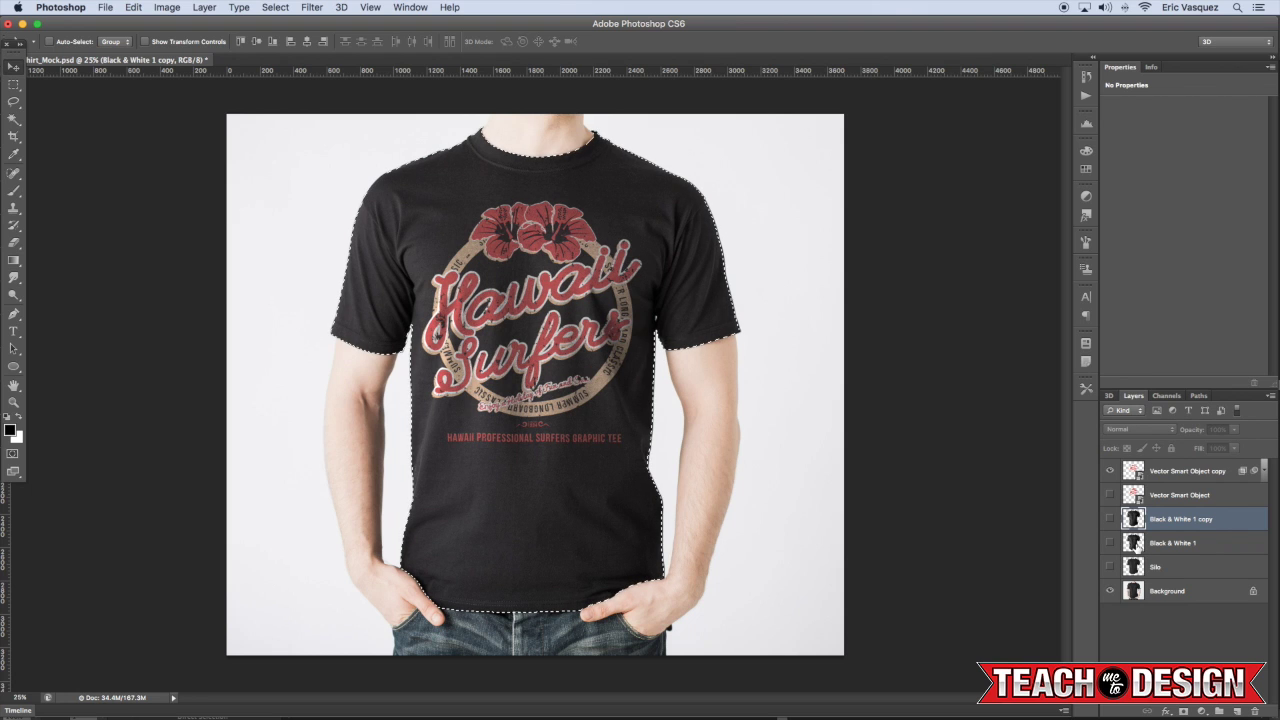
Add a Solid Color fill layer inside the shirt in reddish-brown 844230
{"action": "left_click", "coordinate": [1201, 711]}
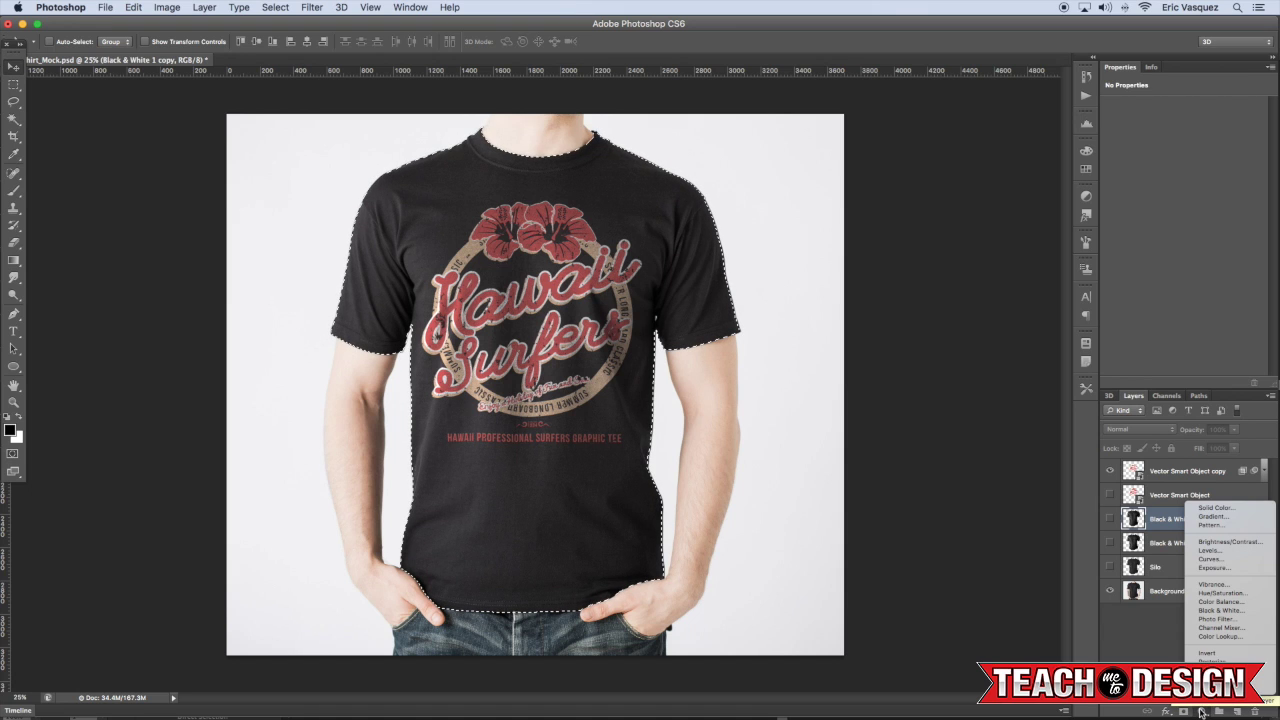
{"action": "left_click", "coordinate": [1222, 508]}
{"action": "left_click", "coordinate": [1039, 240]}
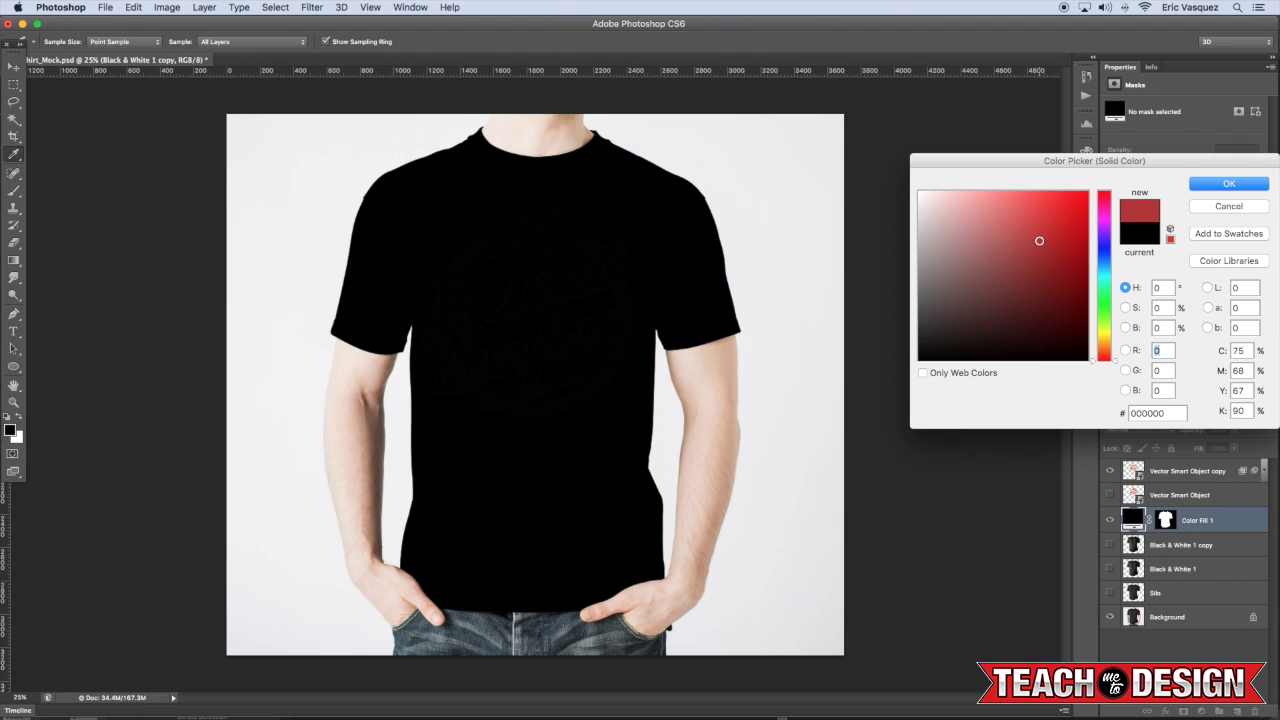
{"action": "left_click", "coordinate": [1026, 273]}
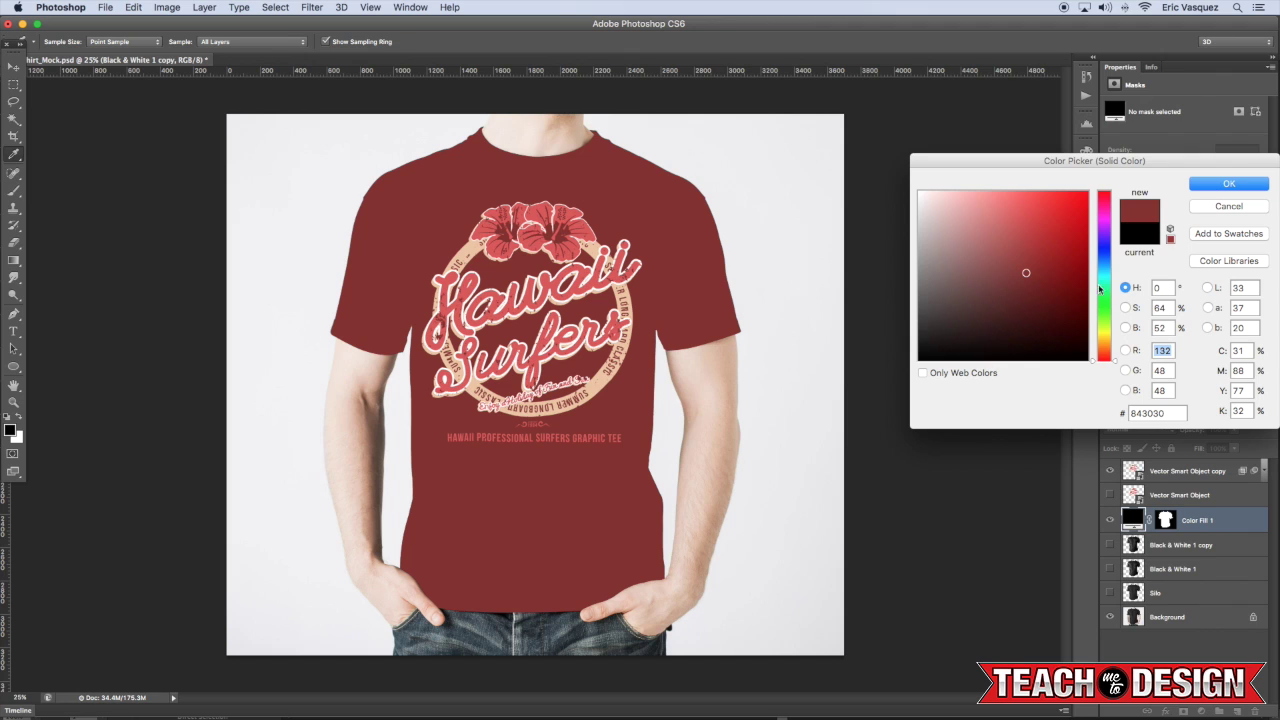
{"action": "left_click_drag", "start_coordinate": [1099, 288], "coordinate": [1108, 358]}
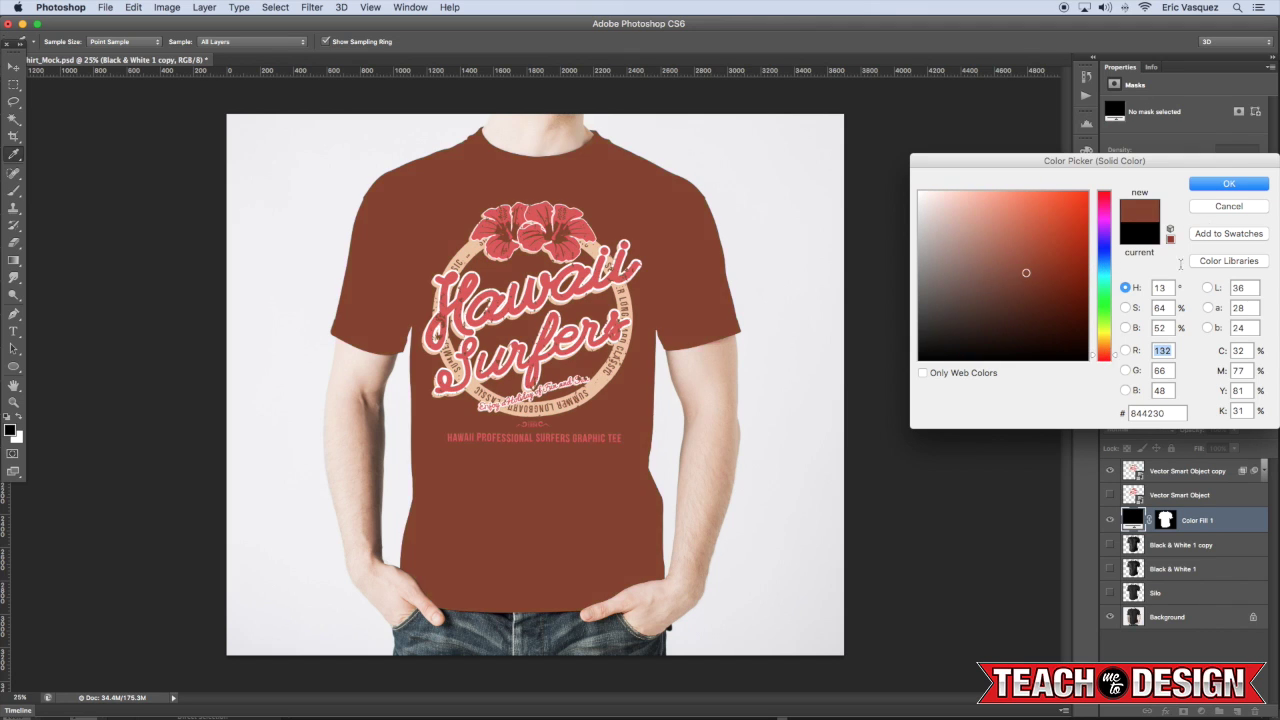
{"action": "left_click", "coordinate": [1229, 183]}
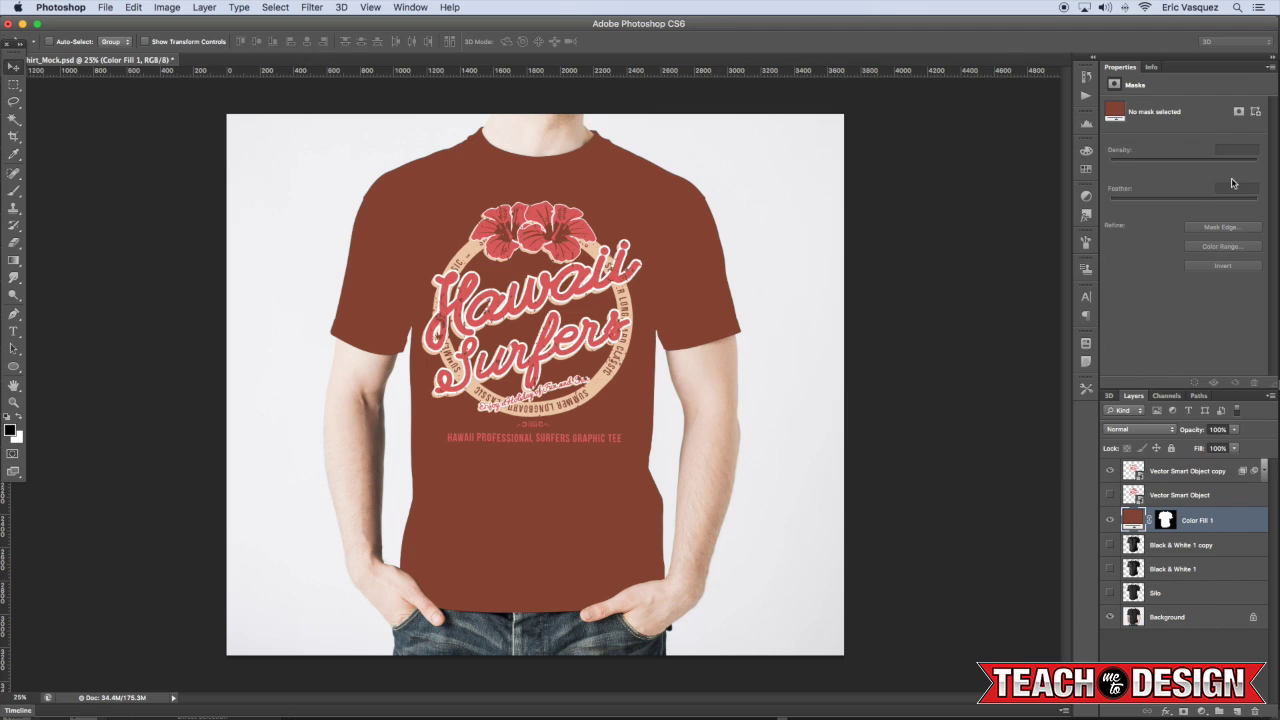
Set Color Fill 1's blend mode to Color and compare it against the black shirt
{"action": "left_click", "coordinate": [1160, 430]}
{"action": "left_click", "coordinate": [1120, 685]}
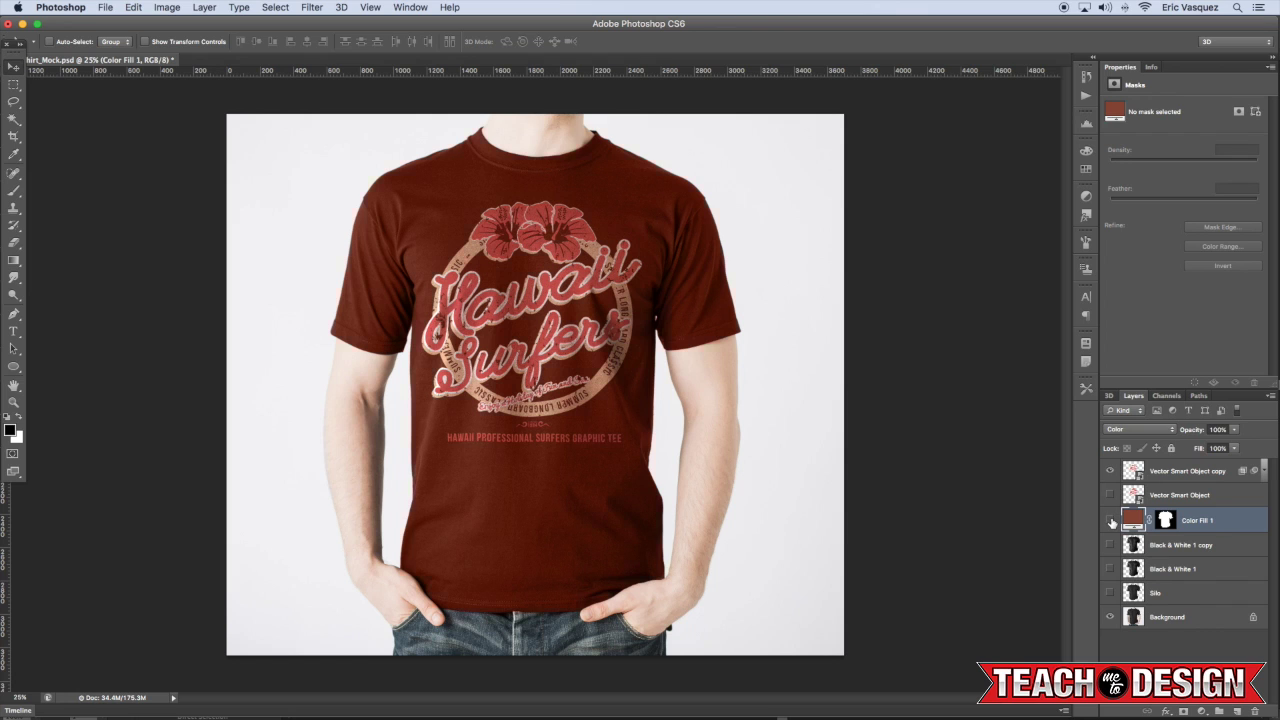
{"action": "left_click", "coordinate": [1110, 520]}
{"action": "left_click", "coordinate": [1110, 520]}
Change the fill colour to deep maroon 471414
{"action": "double_click", "coordinate": [1132, 520]}
{"action": "mouse_move", "coordinate": [1051, 247]}
{"action": "left_mouse_down"}
{"action": "mouse_move", "coordinate": [988, 208]}
{"action": "mouse_move", "coordinate": [1000, 218]}
{"action": "mouse_move", "coordinate": [975, 234]}
{"action": "mouse_move", "coordinate": [1019, 227]}
{"action": "left_mouse_up"}
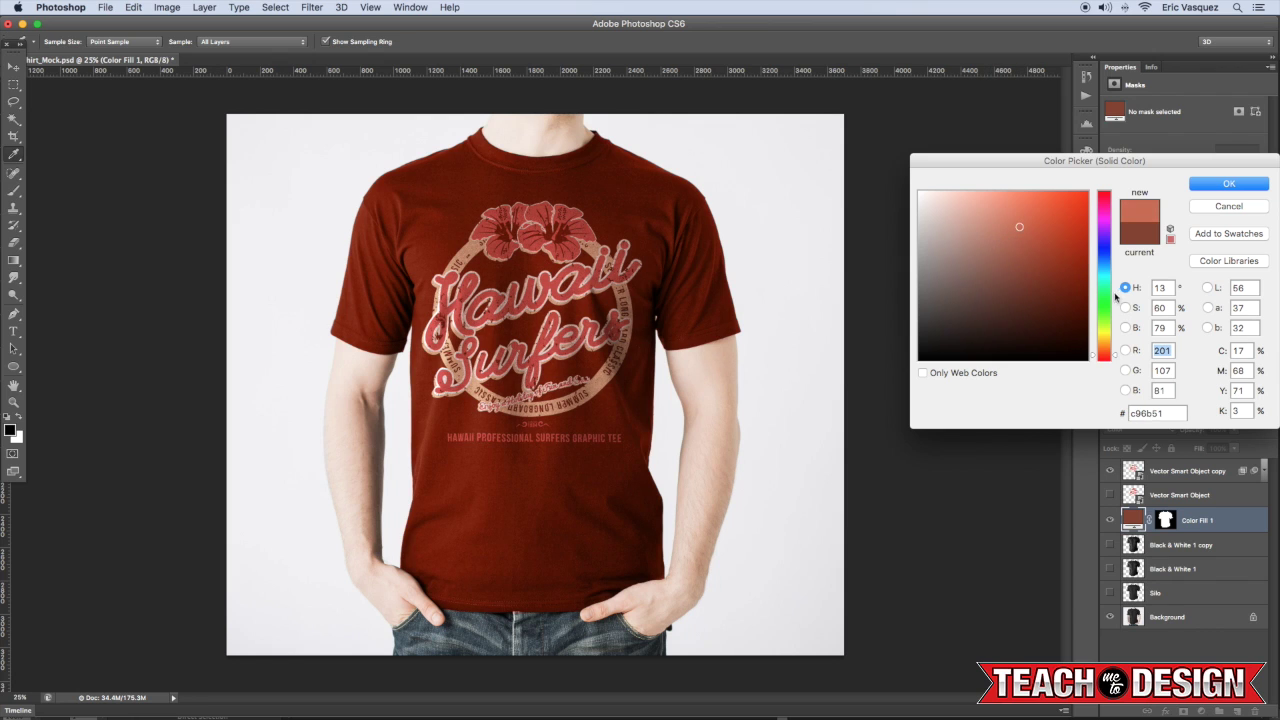
{"action": "left_click_drag", "start_coordinate": [1108, 342], "coordinate": [1105, 190]}
{"action": "left_click", "coordinate": [1071, 290]}
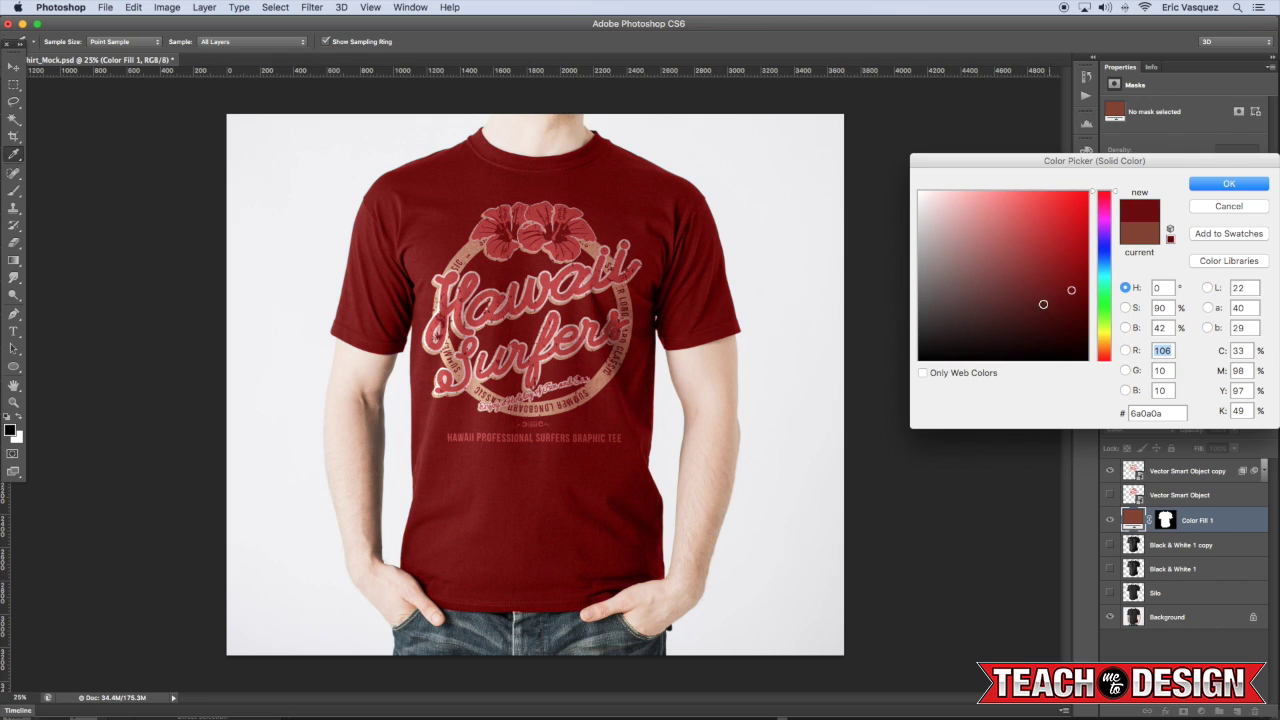
{"action": "left_click", "coordinate": [1040, 313]}
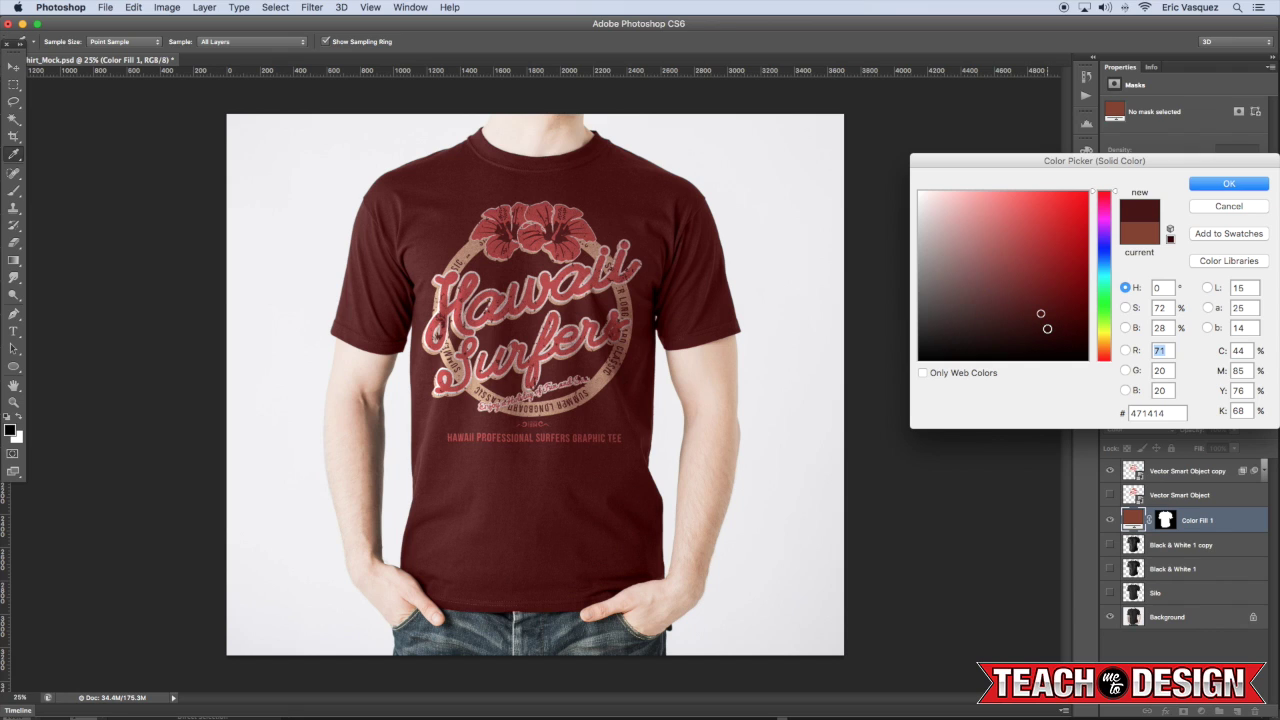
{"action": "left_click", "coordinate": [1229, 184]}
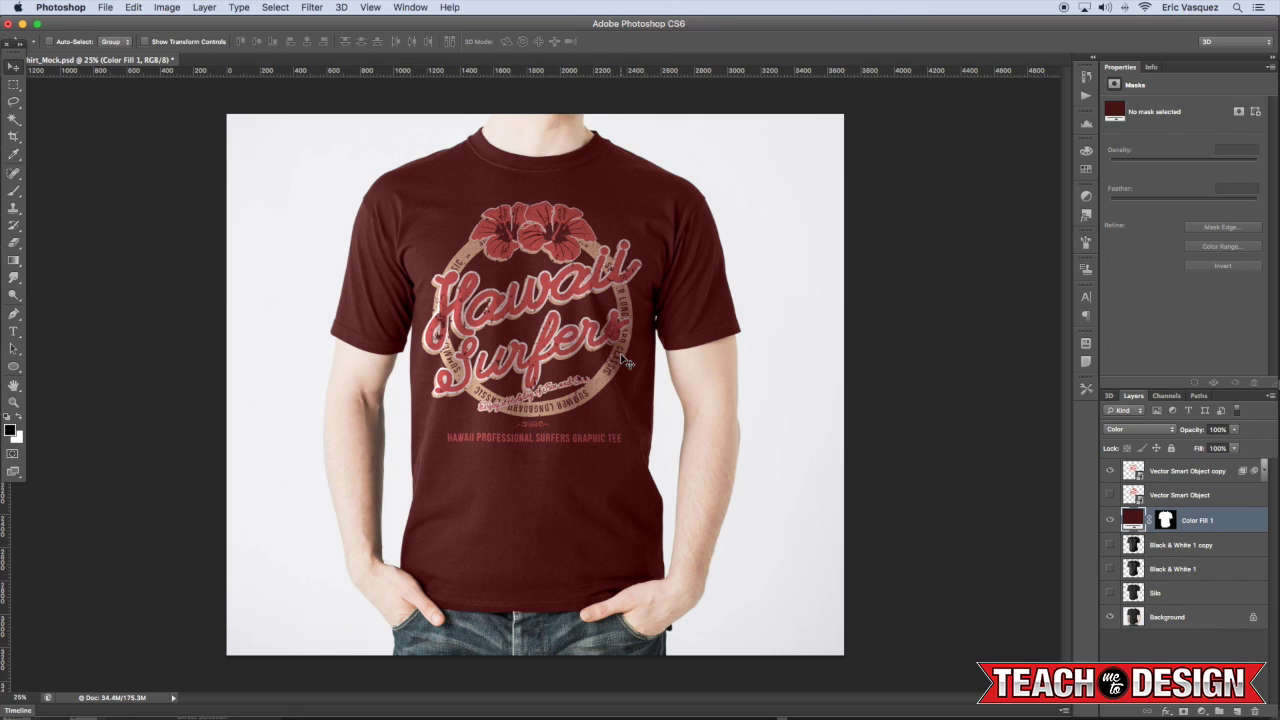
Toggle the bright and faded design layers and the maroon fill to compare versions
{"action": "left_click", "coordinate": [1109, 472]}
{"action": "left_click", "coordinate": [1109, 496]}
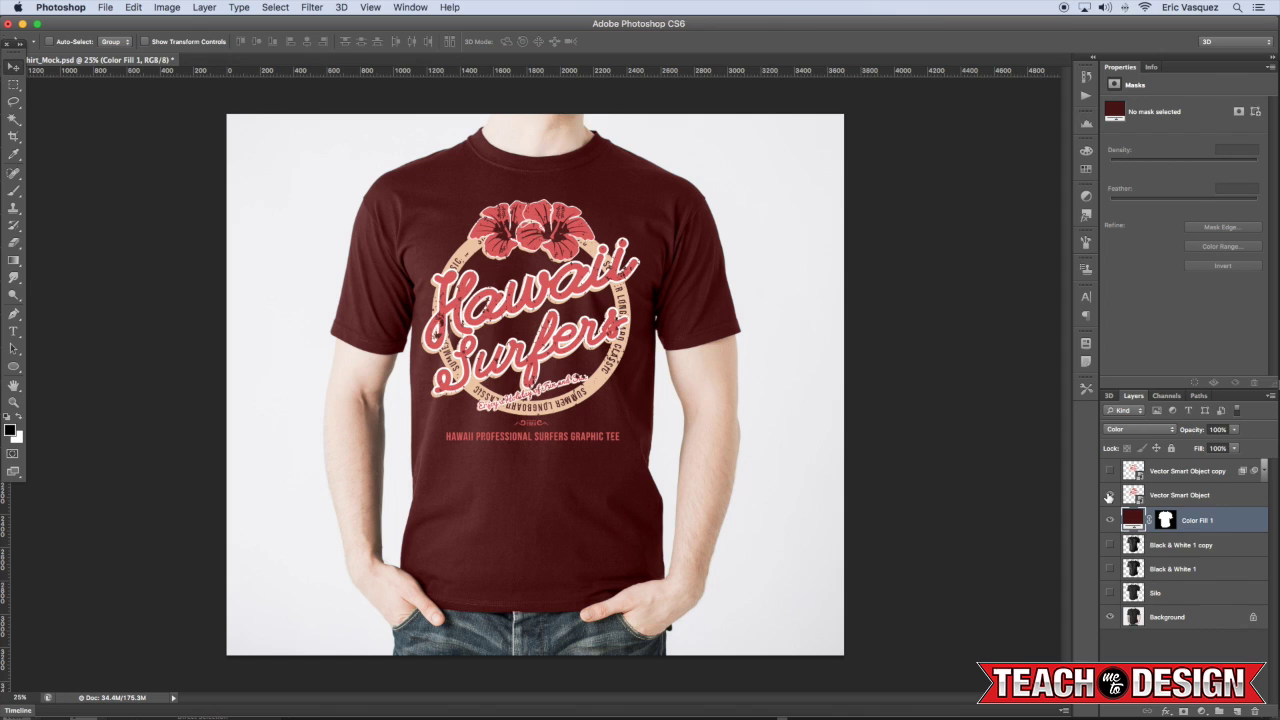
{"action": "left_click", "coordinate": [1112, 495]}
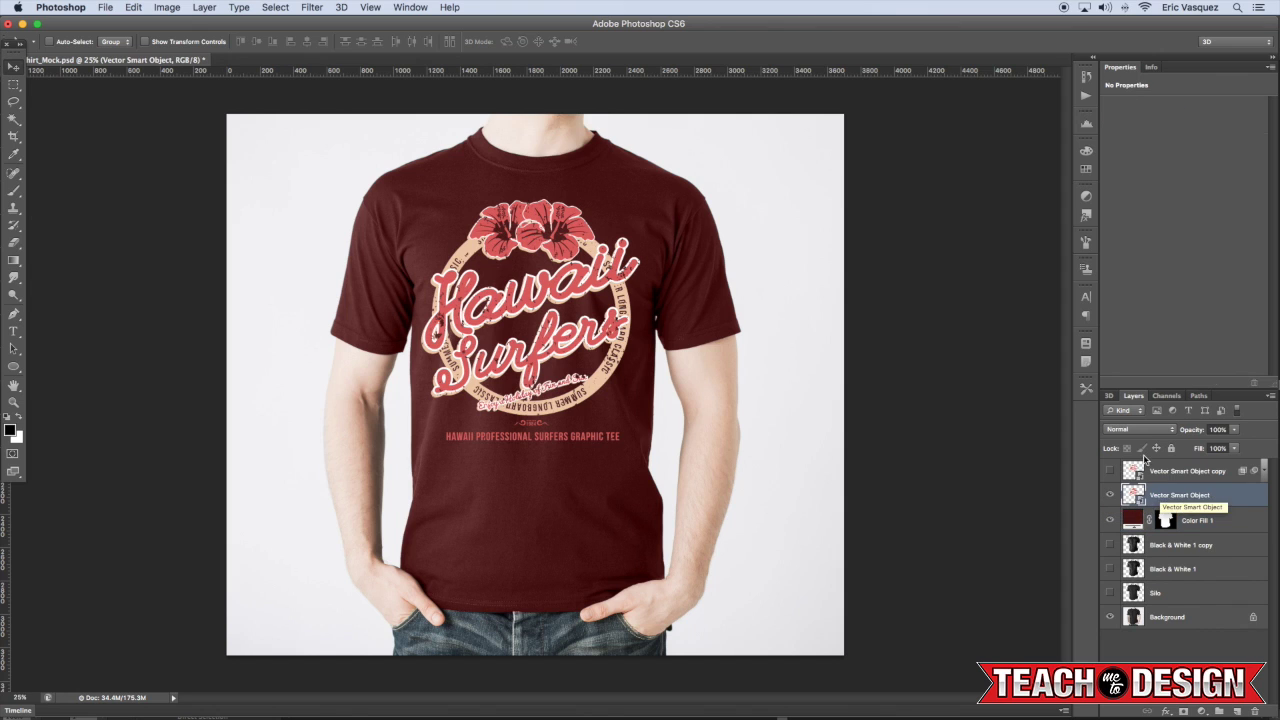
{"action": "left_click", "coordinate": [1110, 495]}
{"action": "left_click", "coordinate": [1109, 495]}
{"action": "left_click", "coordinate": [1109, 520]}
{"action": "left_click", "coordinate": [1109, 495]}
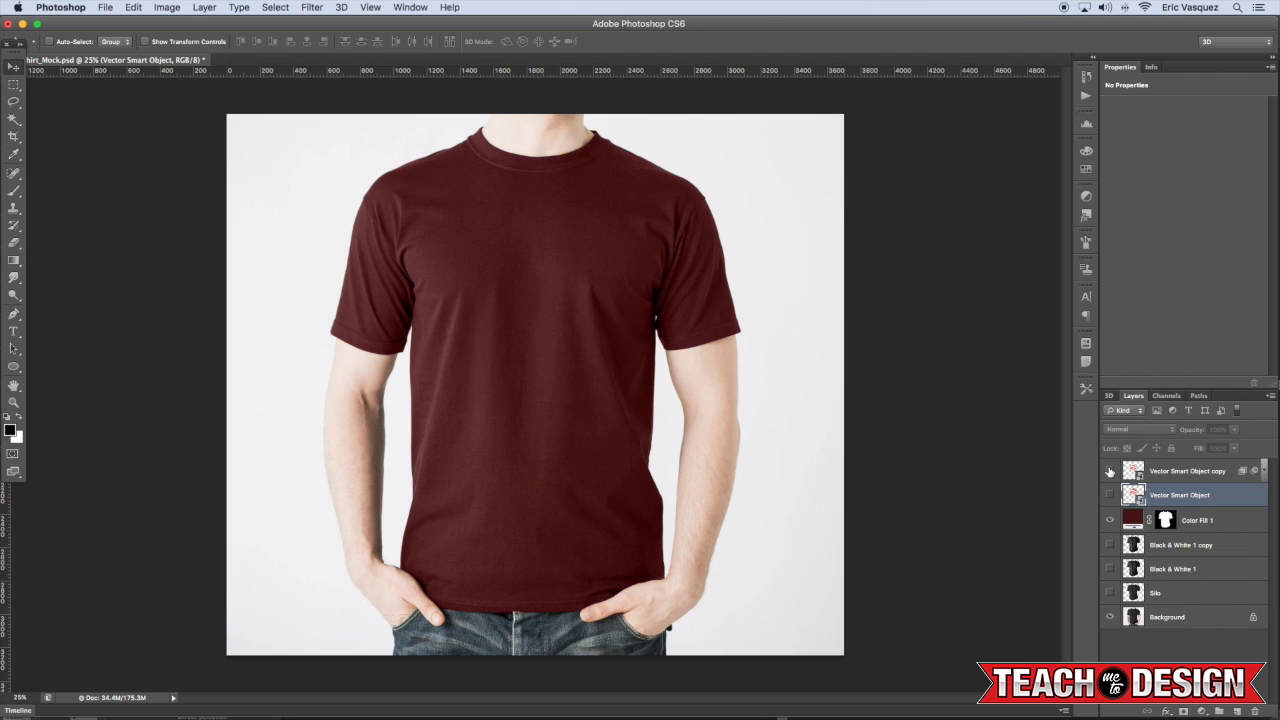
{"action": "left_click", "coordinate": [1109, 471]}
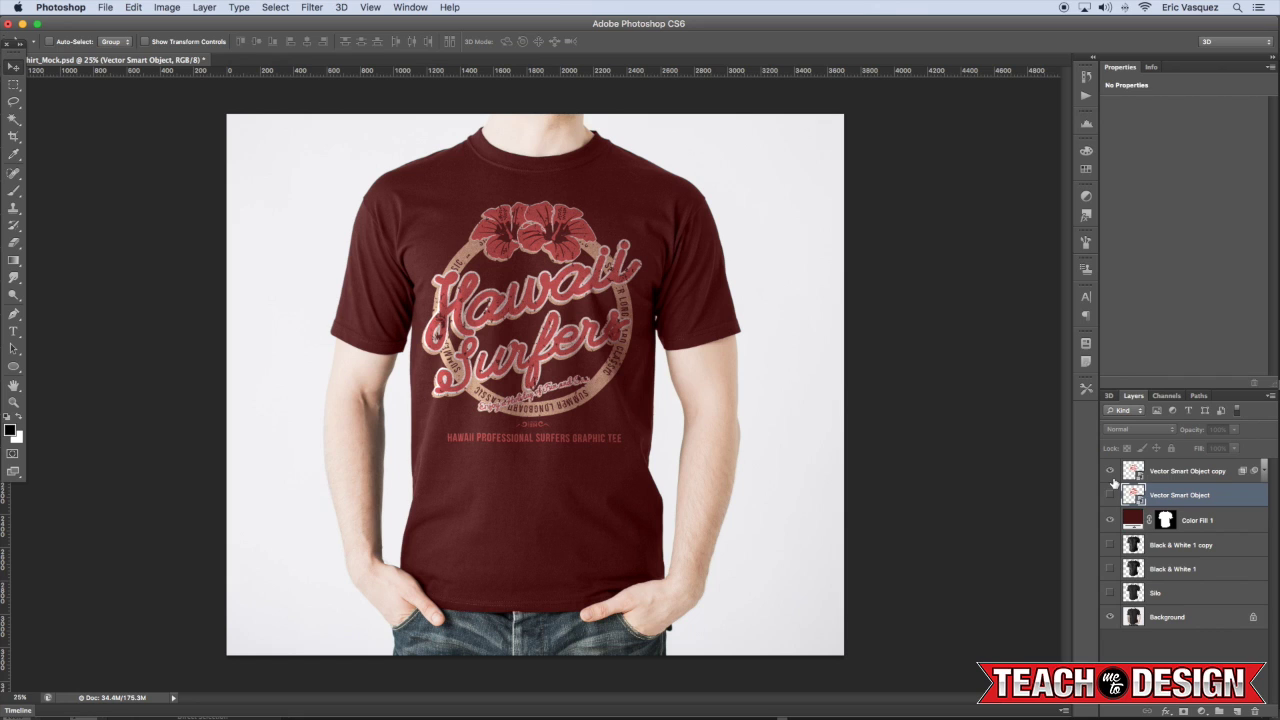
Hide the Hawaii Surfers design, maroon fill and Black & White 1, leaving the plain black shirt
{"action": "left_click", "coordinate": [1110, 471]}
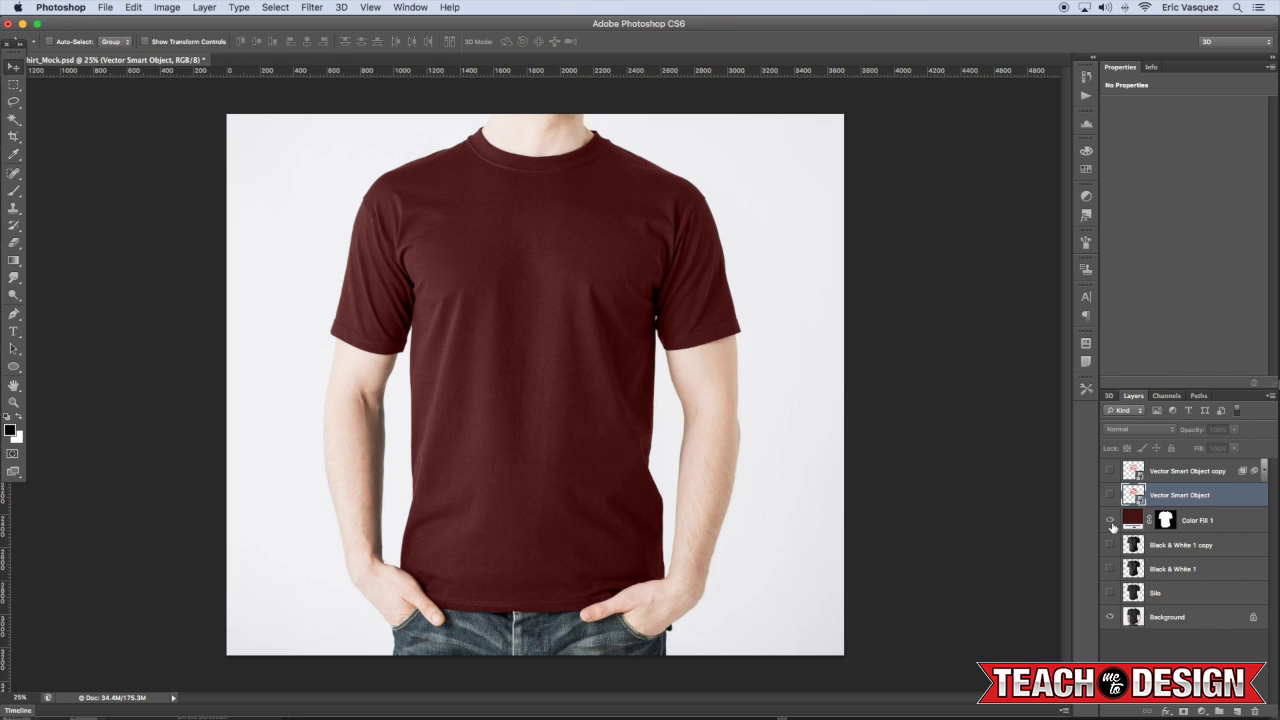
{"action": "left_click", "coordinate": [1109, 520]}
{"action": "left_click", "coordinate": [1110, 569]}
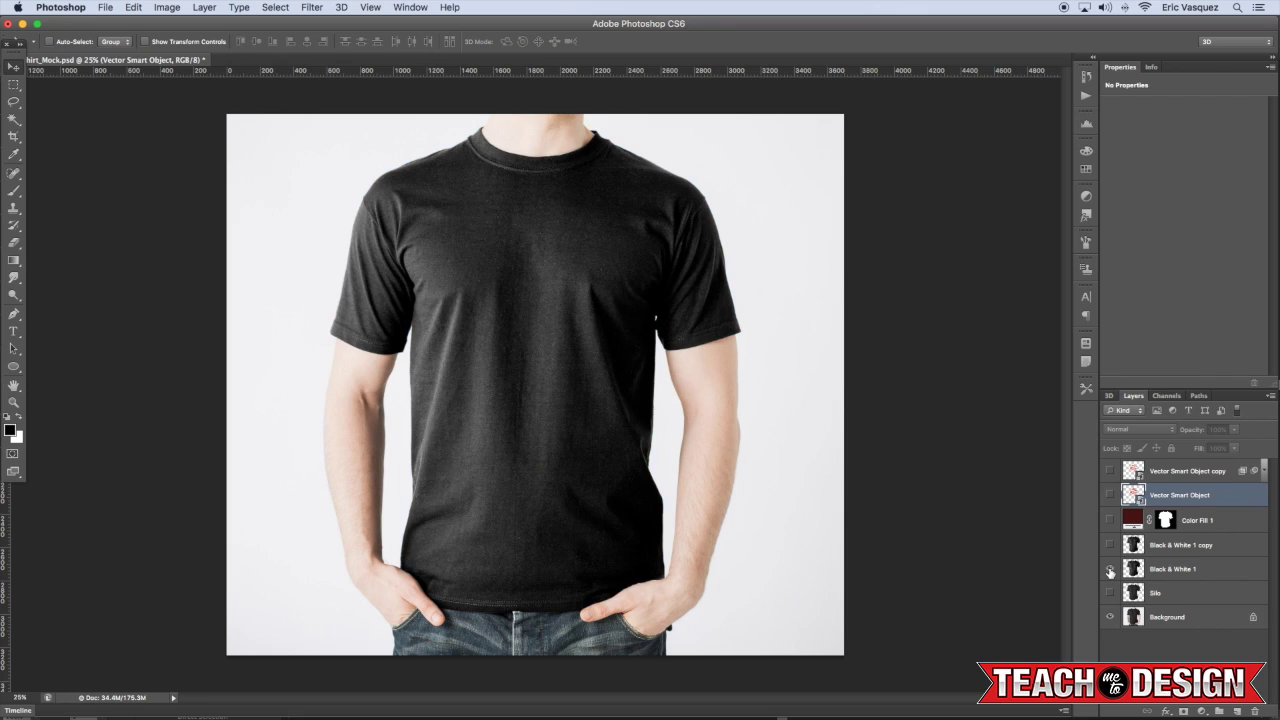
{"action": "left_click", "coordinate": [1110, 570]}
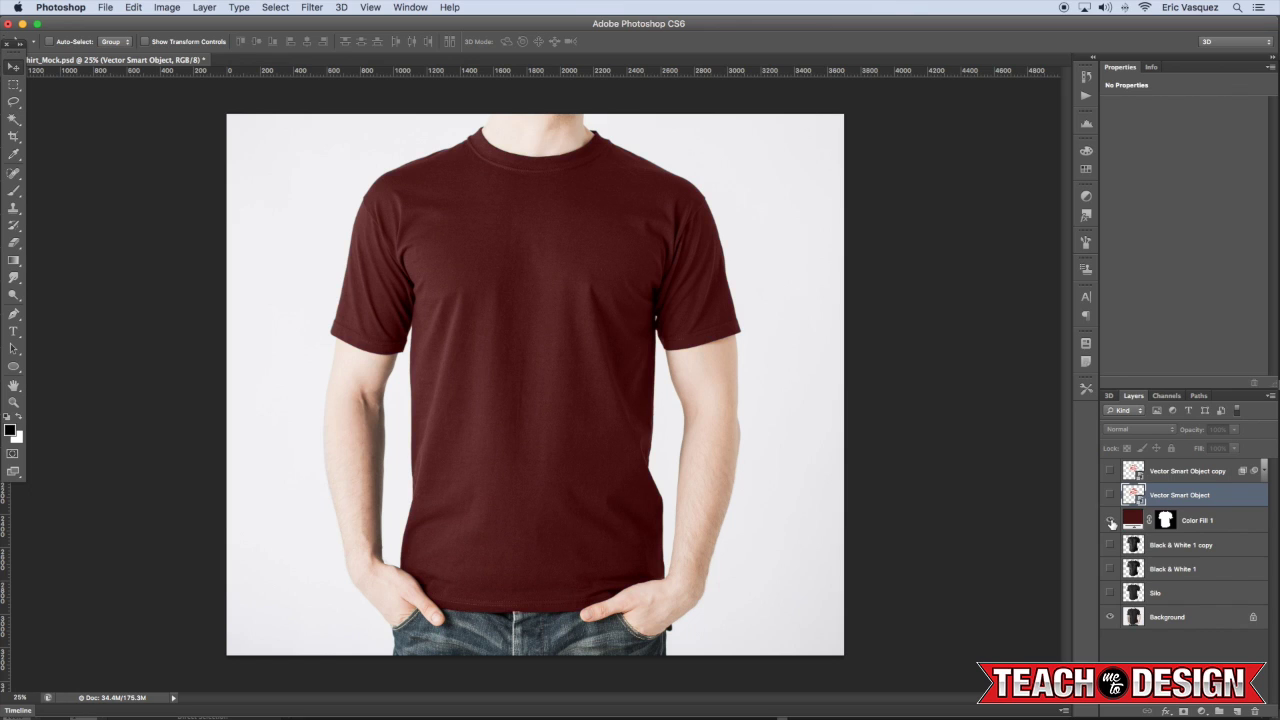
Save a layer comp named Original of the plain black shirt, then show the bright design again
{"action": "left_click", "coordinate": [1086, 345]}
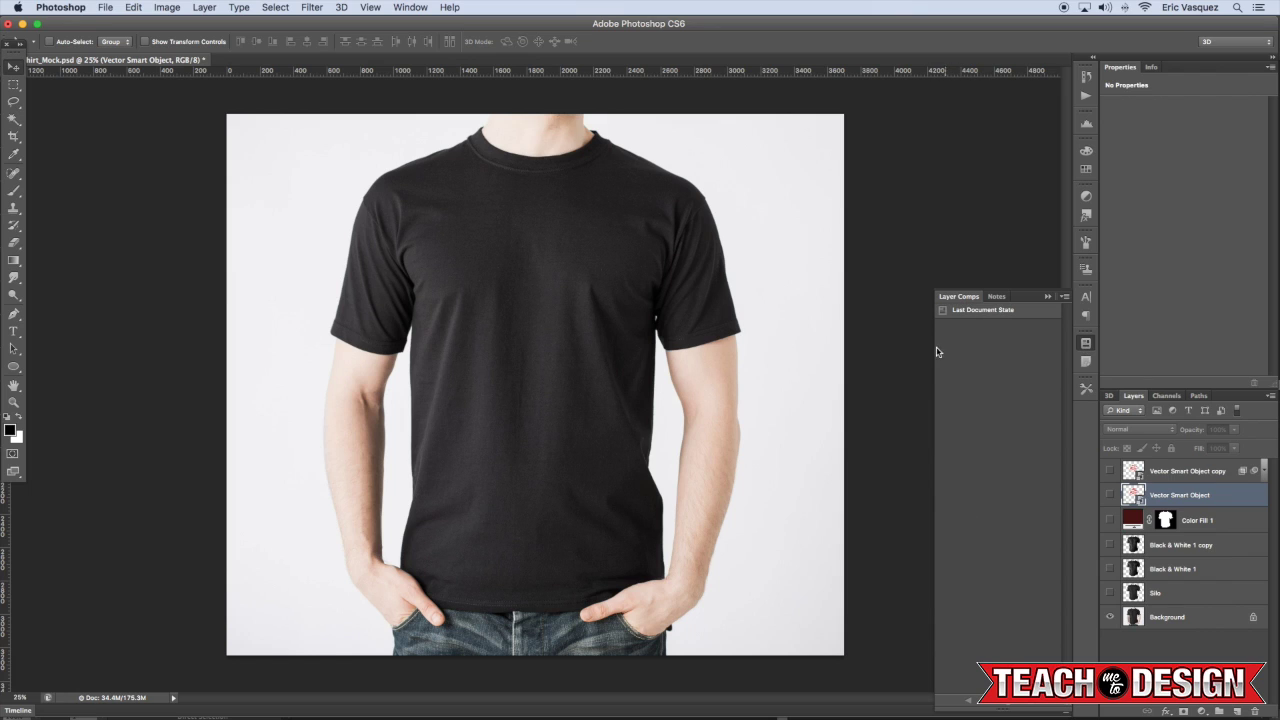
{"action": "left_click", "coordinate": [1030, 706]}
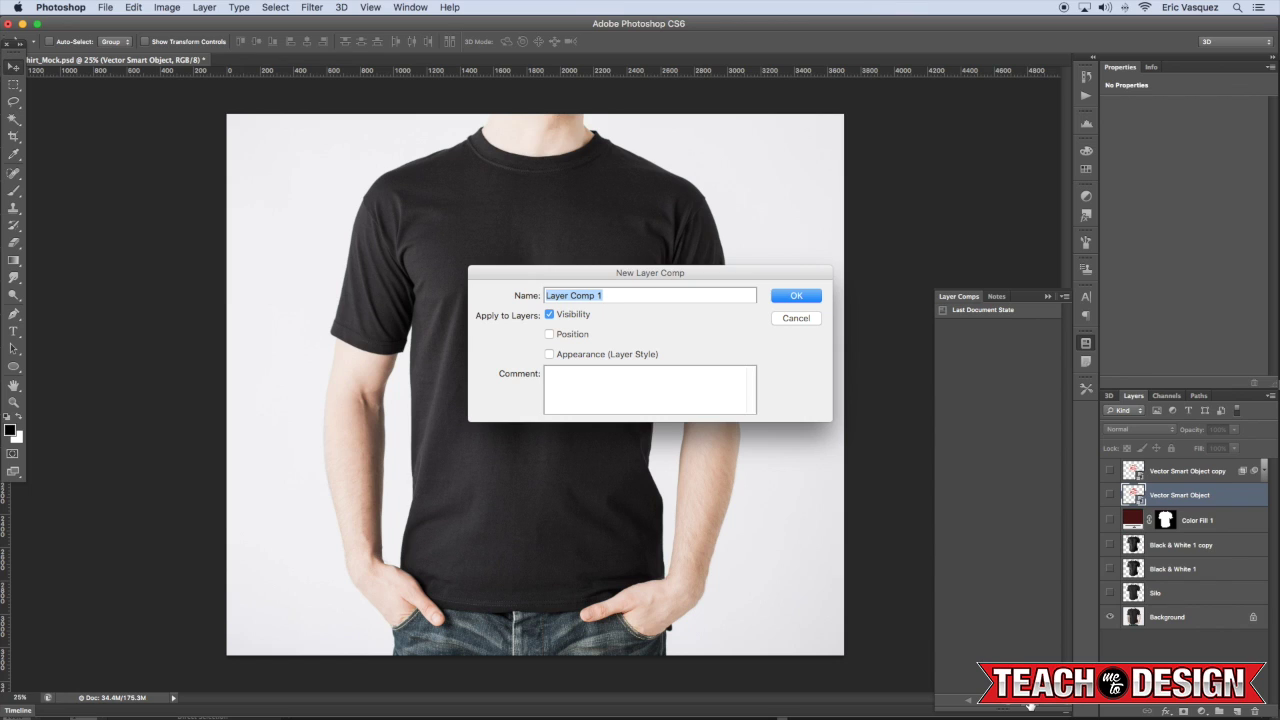
{"action": "type", "text": "Original"}
{"action": "key", "text": "Return"}
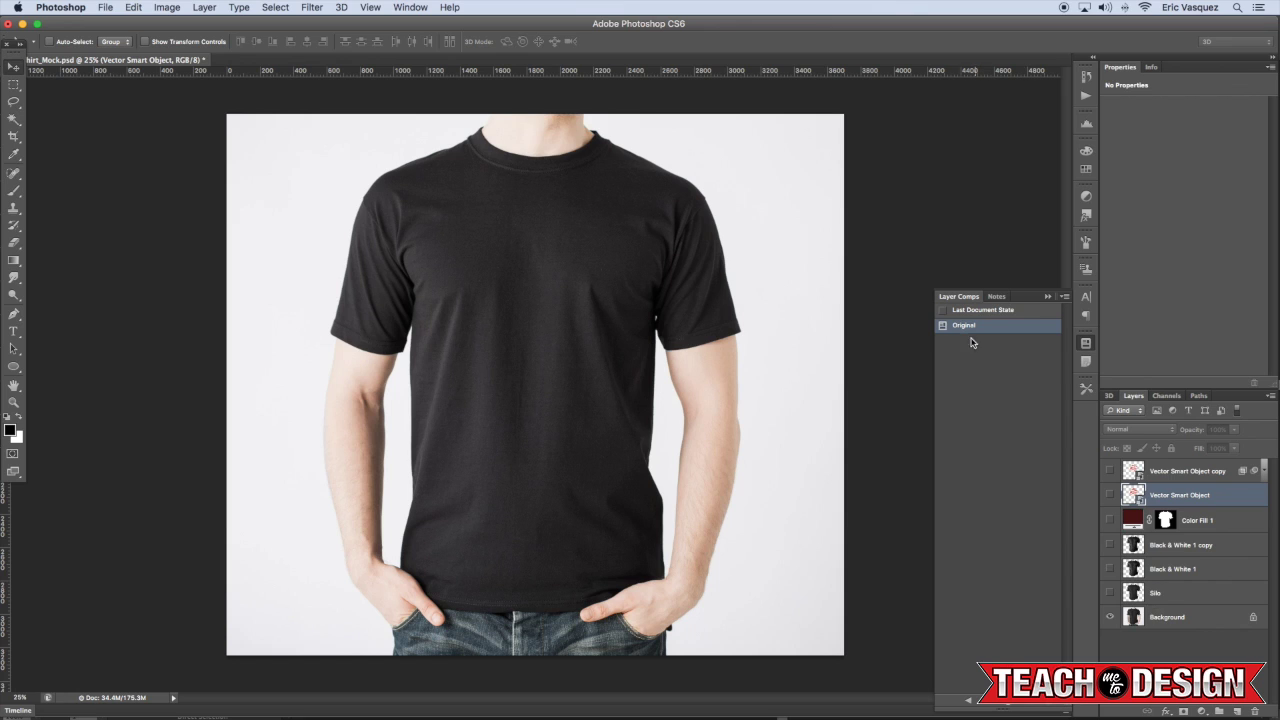
{"action": "left_click", "coordinate": [1109, 495]}
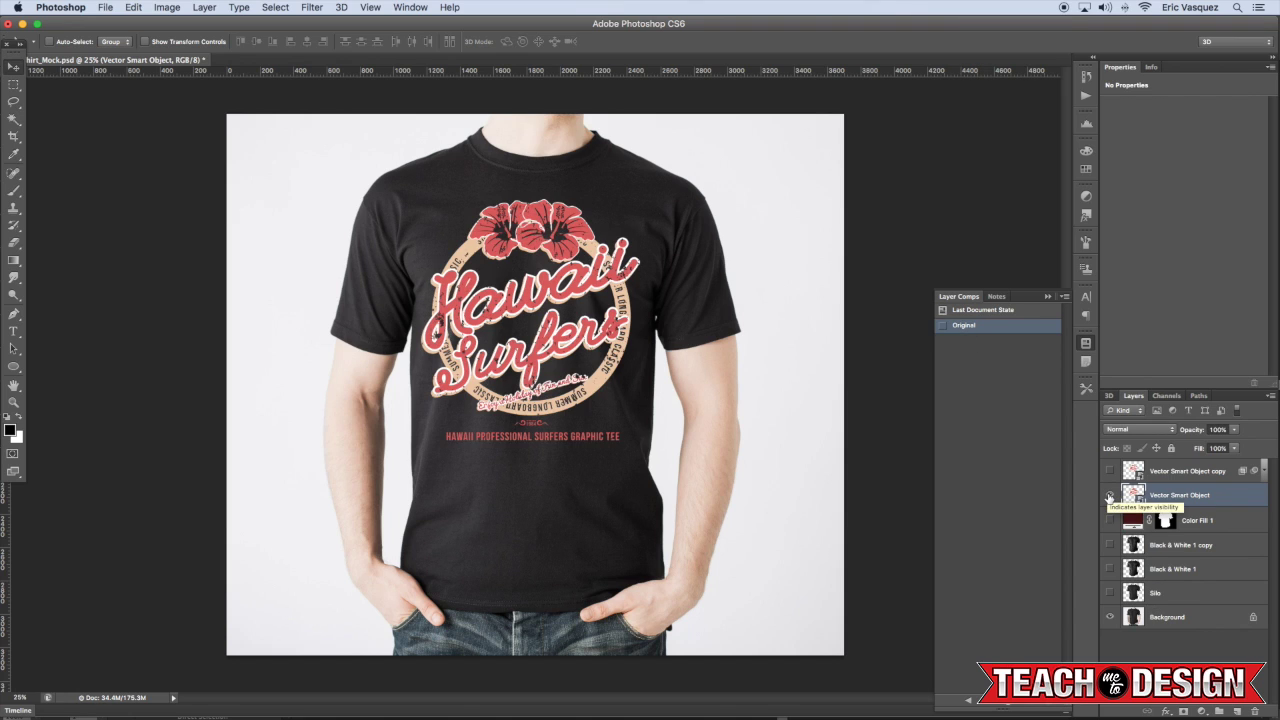
Save layer comp 1 with the bright Hawaii Surfers graphic on the black shirt
{"action": "left_click", "coordinate": [1030, 708]}
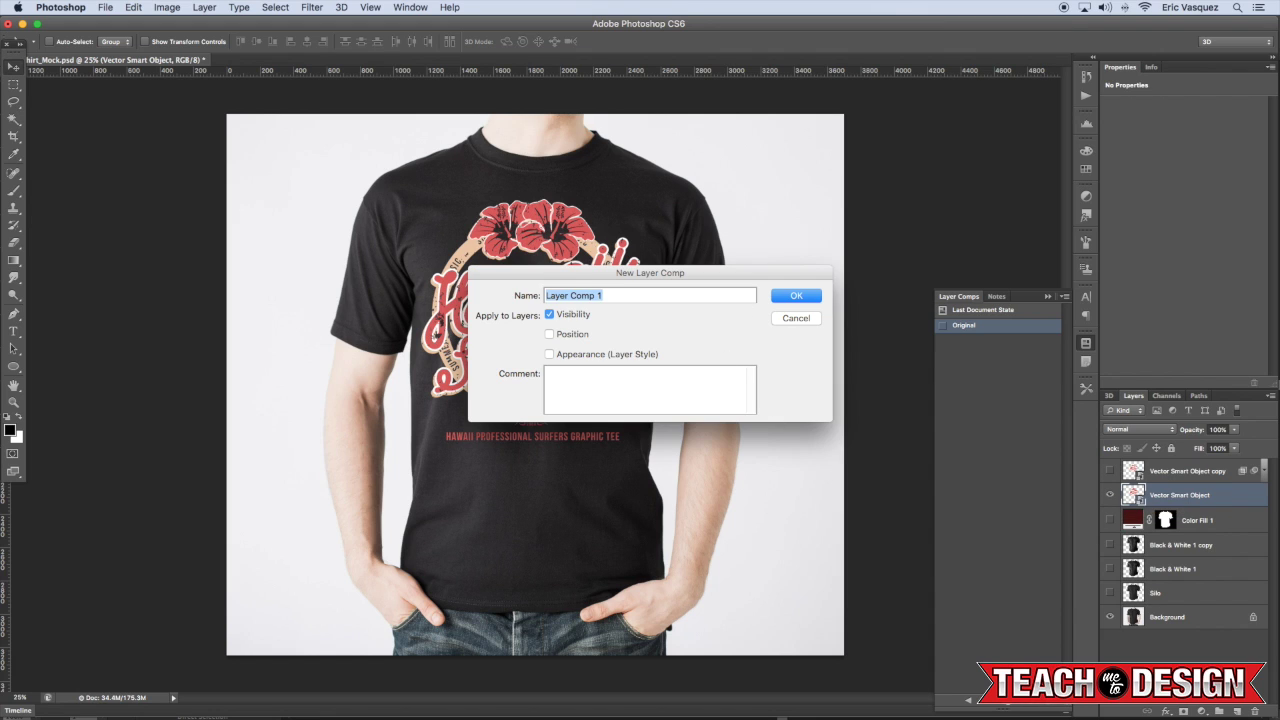
{"action": "type", "text": "1"}
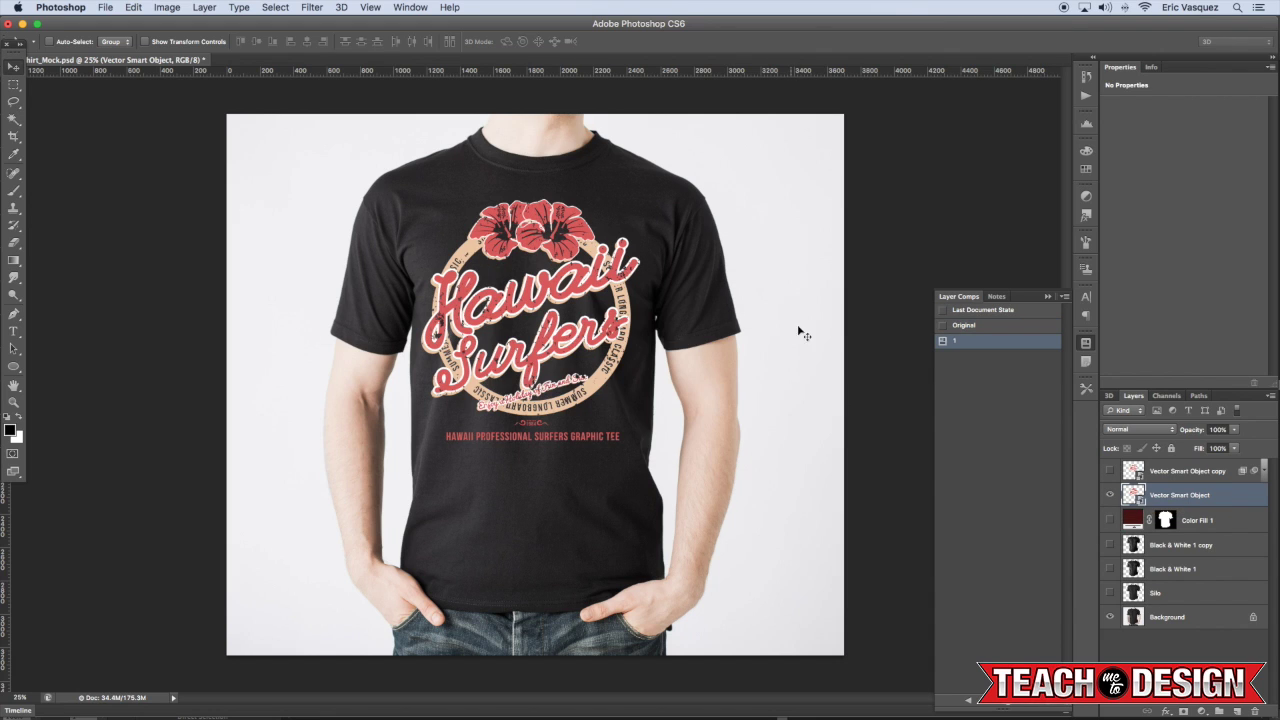
{"action": "left_click", "coordinate": [944, 328]}
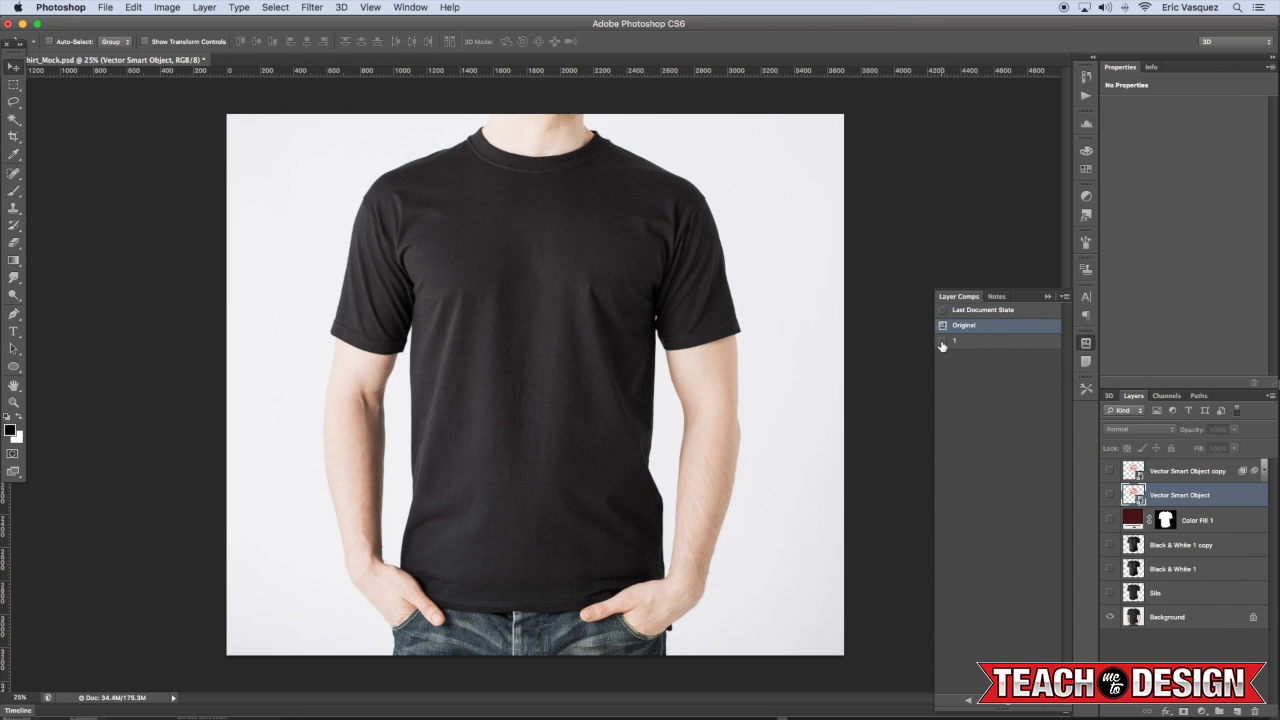
{"action": "left_click", "coordinate": [943, 341]}
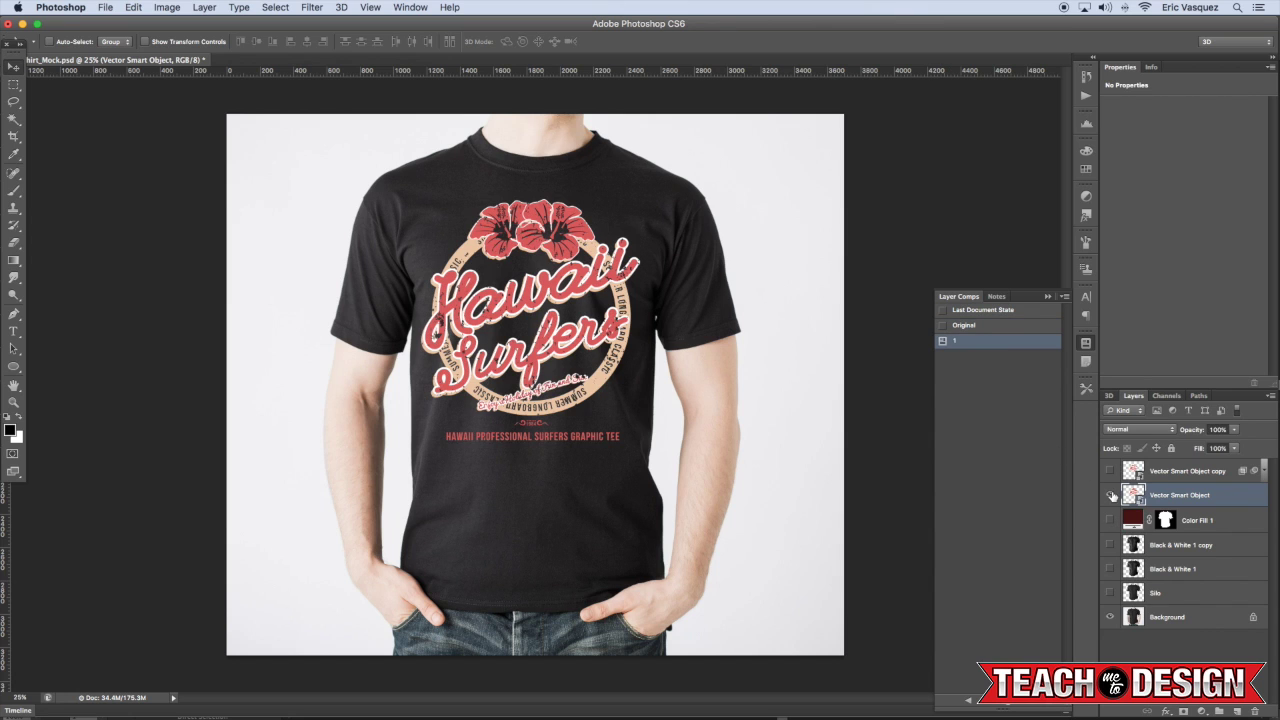
Swap to the faded graphic copy and save it as layer comp 2
{"action": "left_click", "coordinate": [1110, 495]}
{"action": "left_click", "coordinate": [1109, 470]}
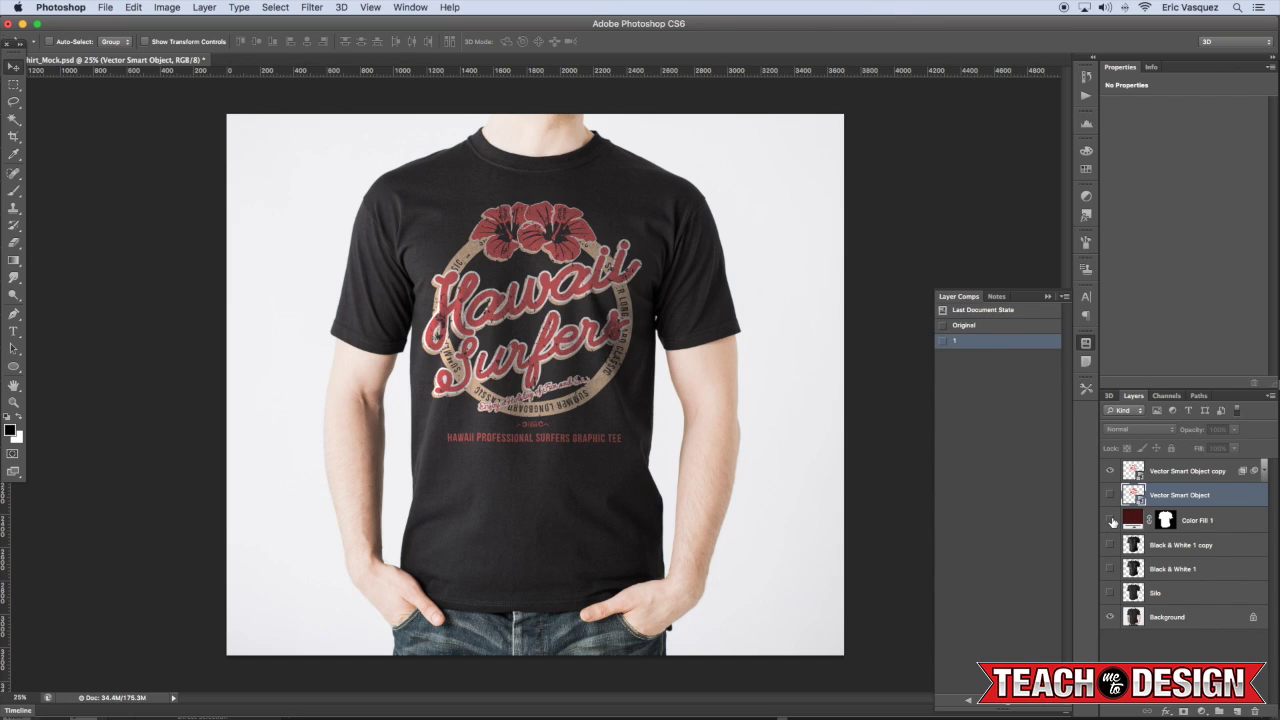
{"action": "left_click", "coordinate": [1030, 707]}
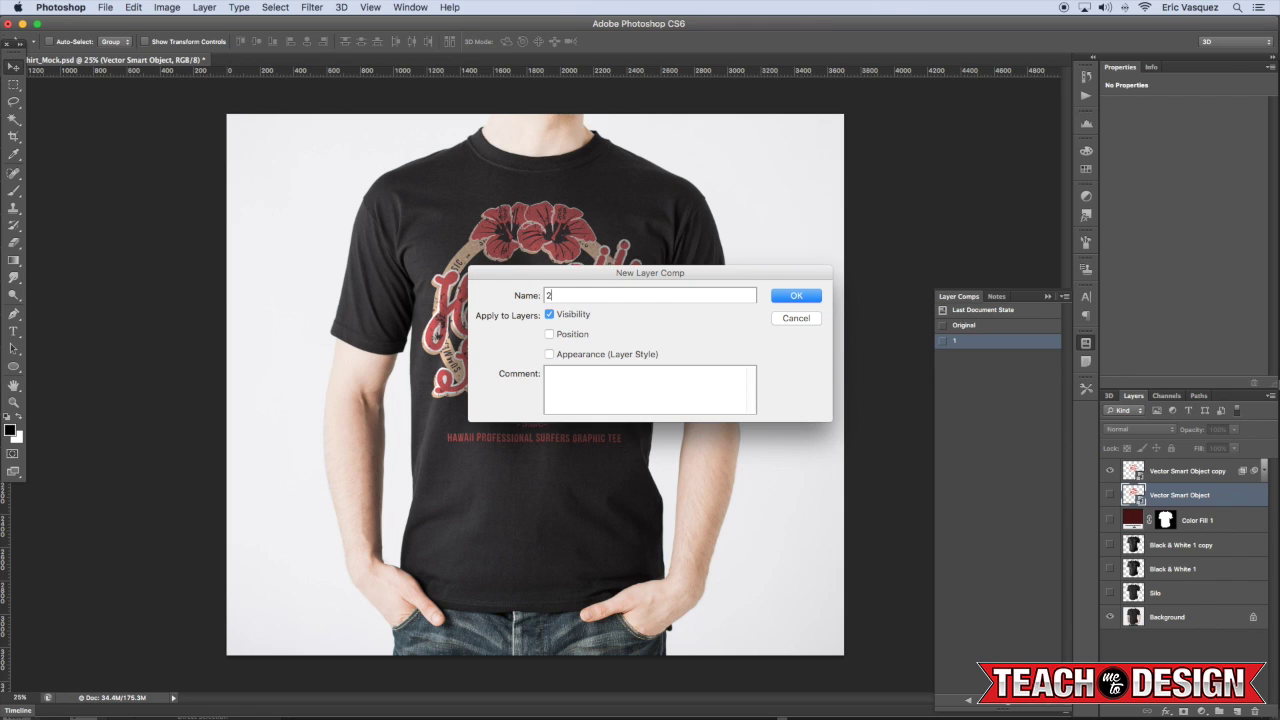
{"action": "left_click", "coordinate": [796, 297]}
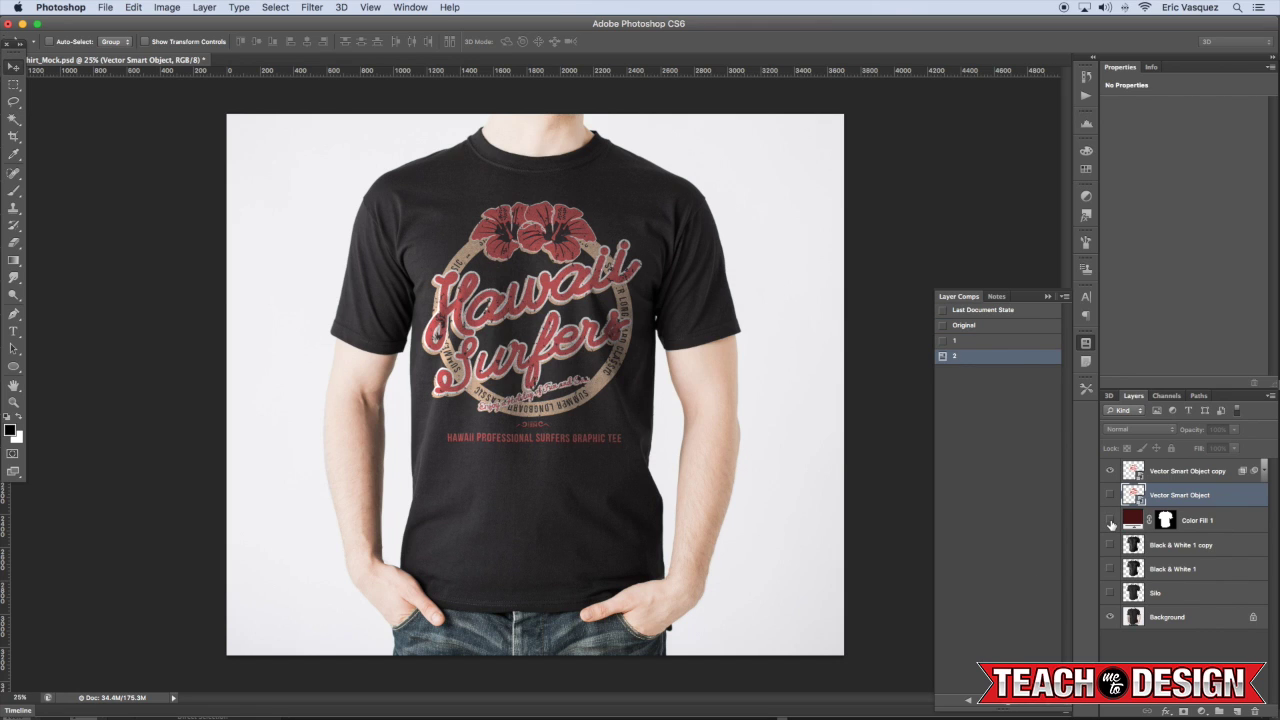
Turn on the maroon fill and save it as layer comp 3
{"action": "left_click", "coordinate": [1110, 520]}
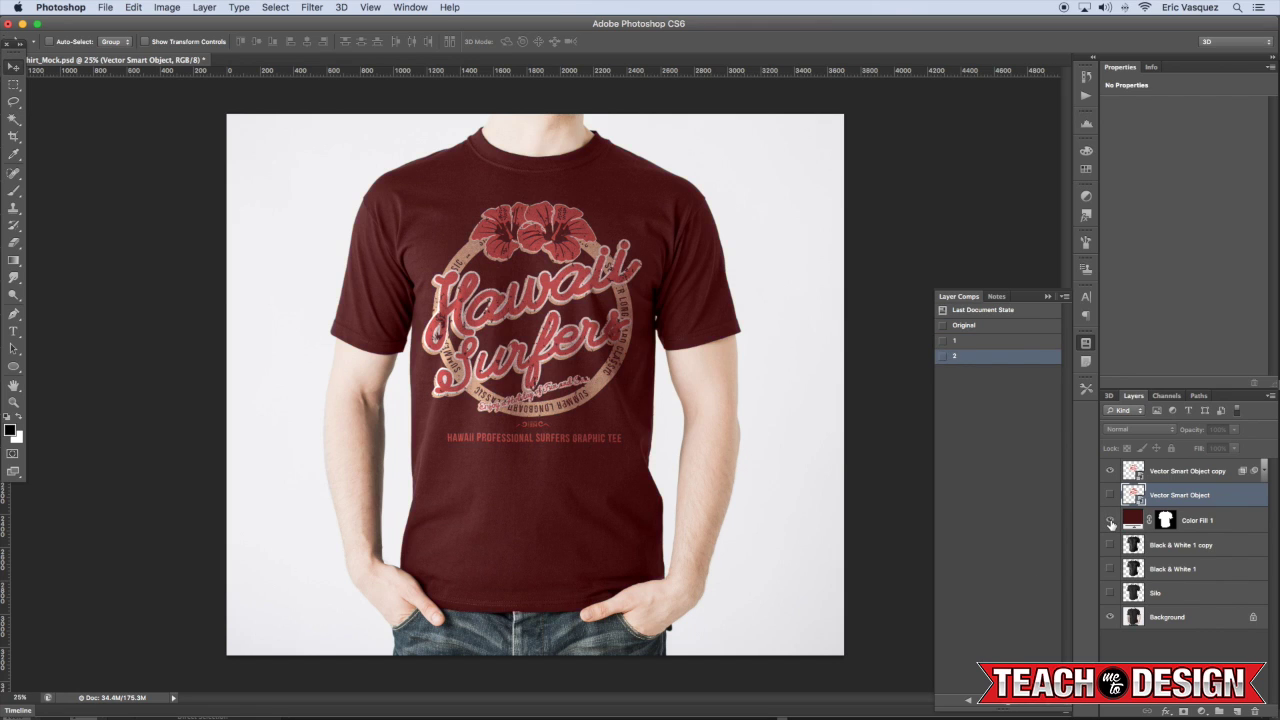
{"action": "left_click", "coordinate": [1030, 707]}
{"action": "type", "text": "3"}
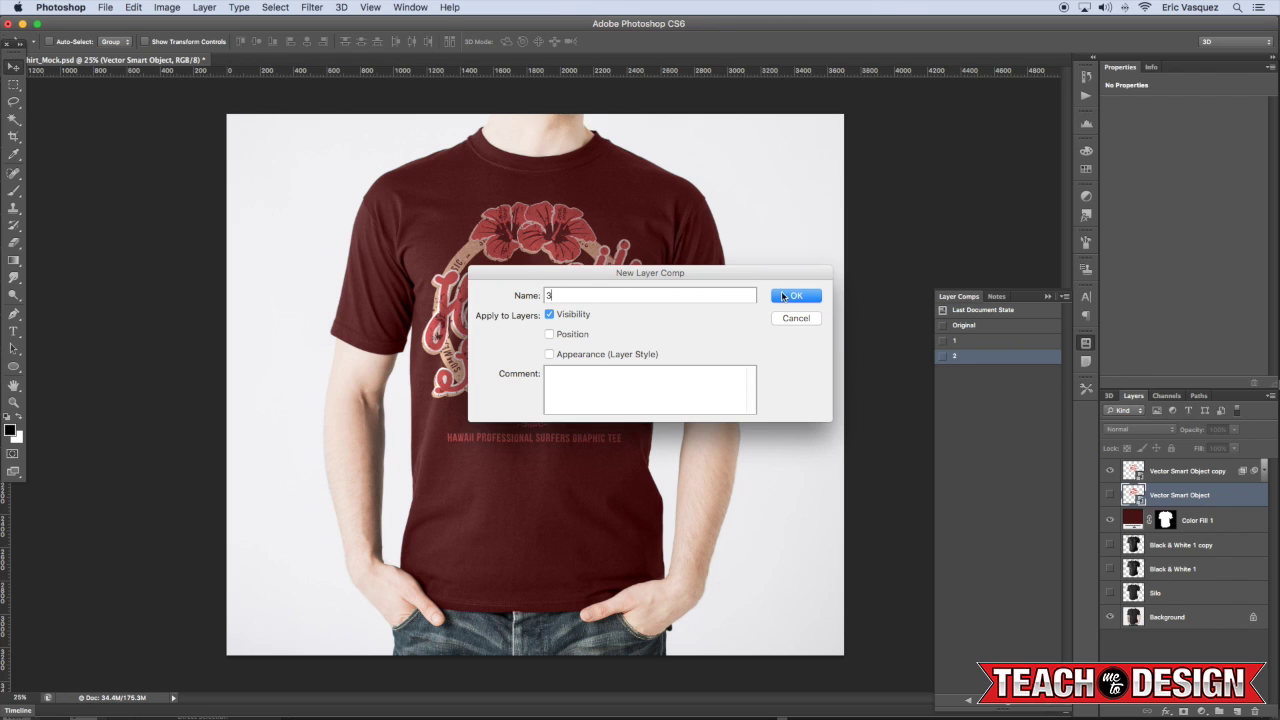
{"action": "left_click", "coordinate": [793, 294]}
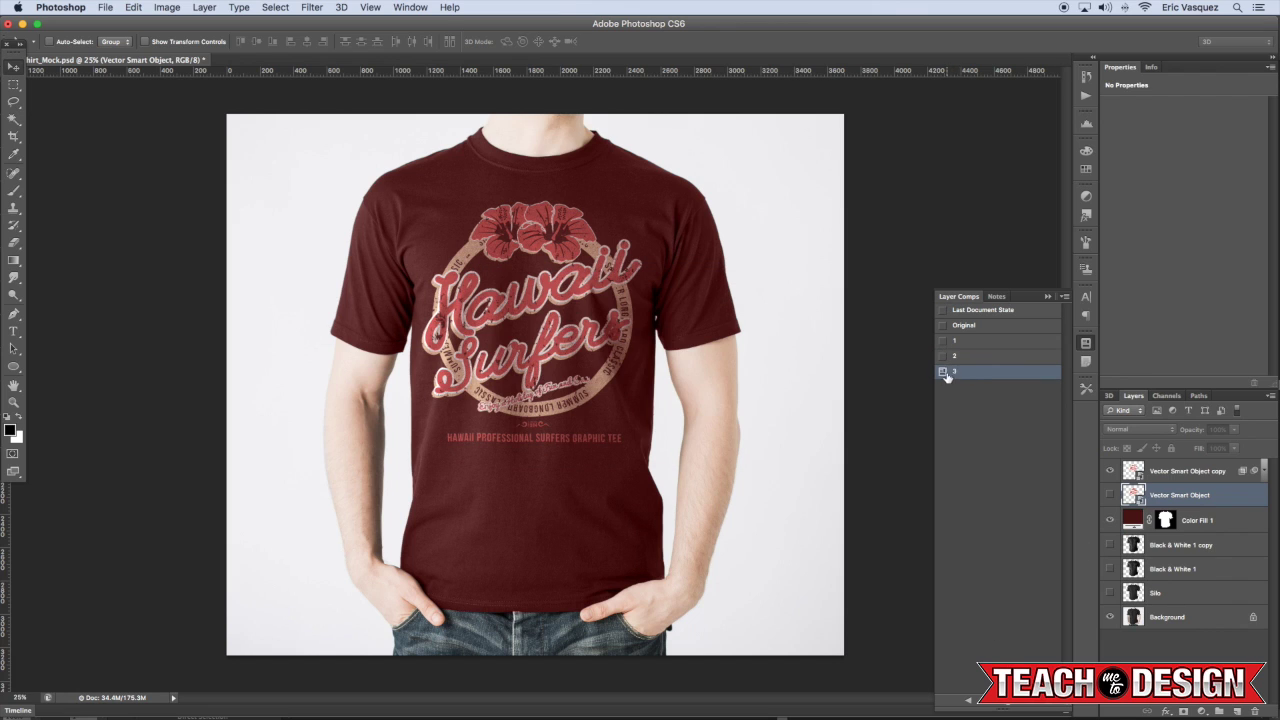
Preview the Original, 1, 2 and 3 comps, ending on maroon comp 3 with Color Fill 1 selected
{"action": "left_click", "coordinate": [942, 326]}
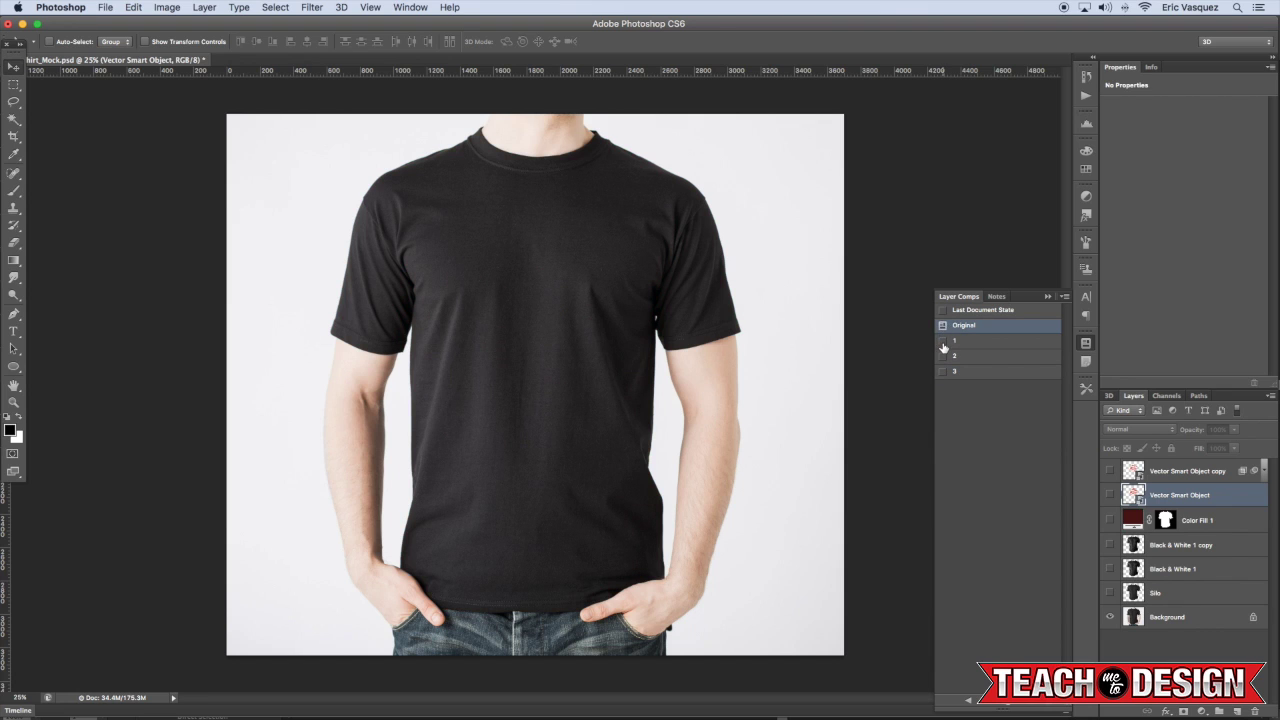
{"action": "left_click", "coordinate": [942, 341]}
{"action": "left_click", "coordinate": [942, 356]}
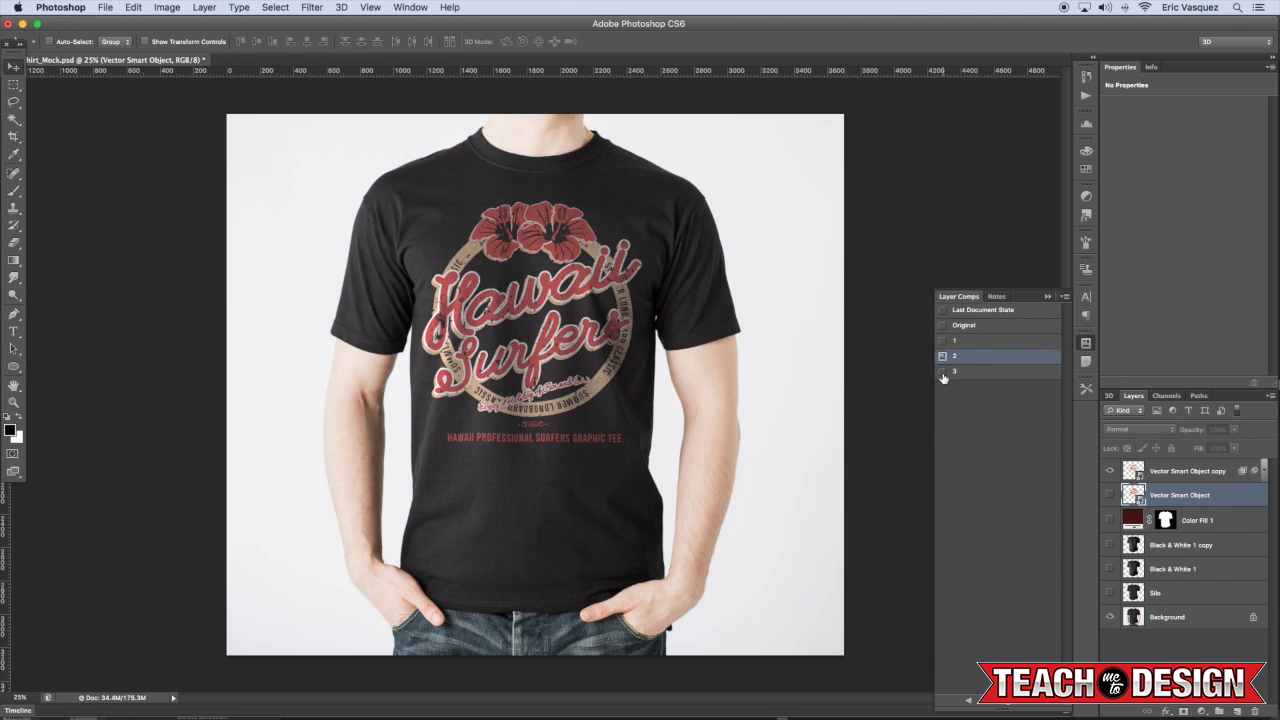
{"action": "left_click", "coordinate": [942, 372]}
{"action": "left_click", "coordinate": [942, 356]}
{"action": "left_click", "coordinate": [942, 372]}
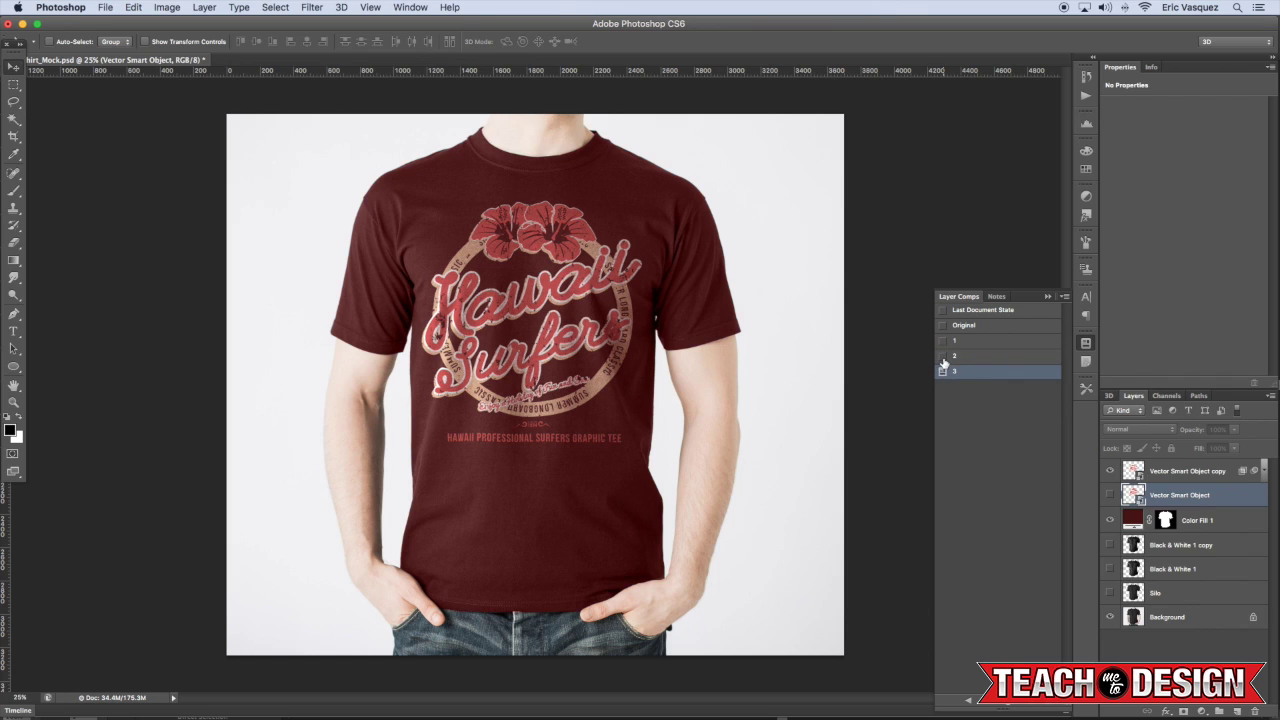
{"action": "left_click", "coordinate": [942, 356]}
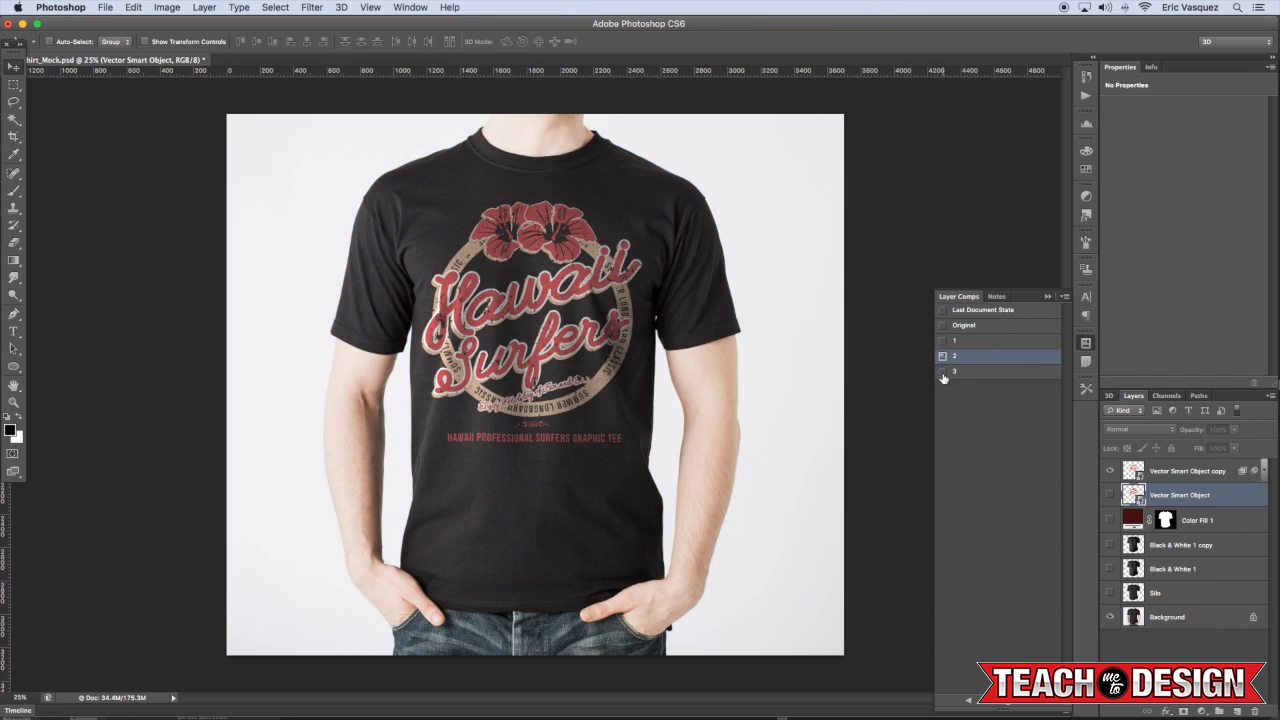
{"action": "left_click", "coordinate": [942, 372]}
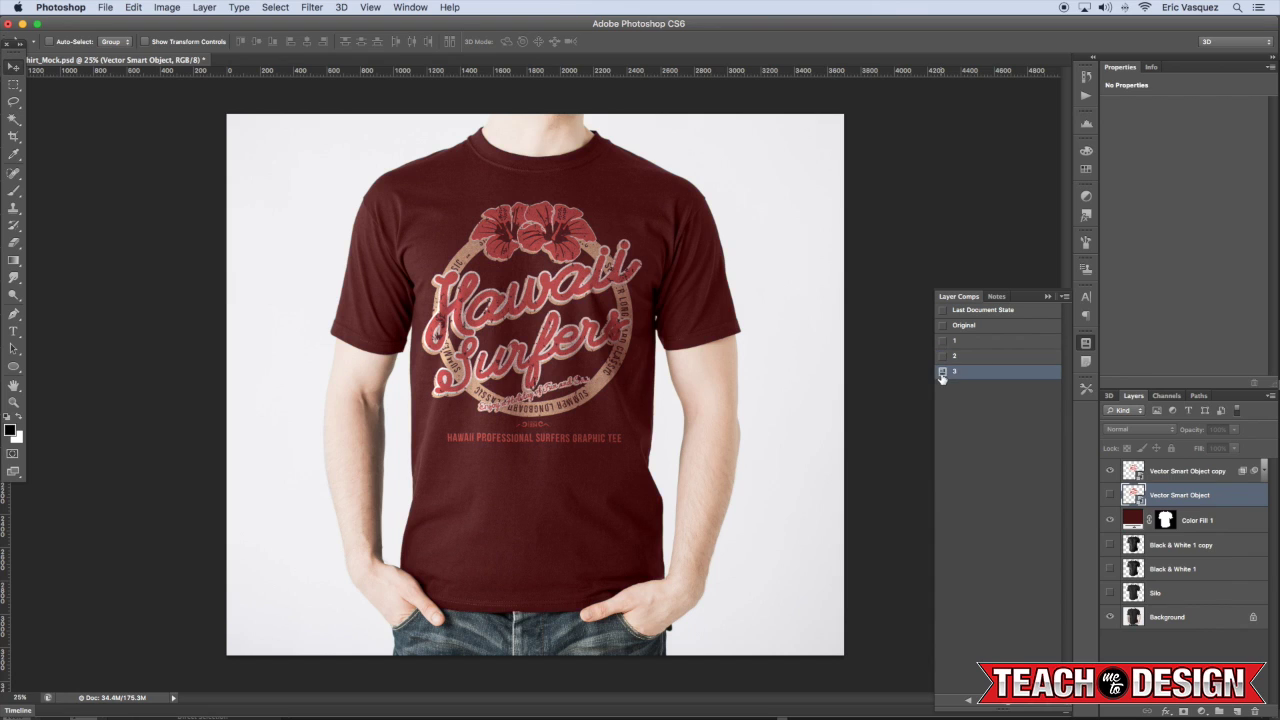
{"action": "left_click", "coordinate": [1214, 527]}
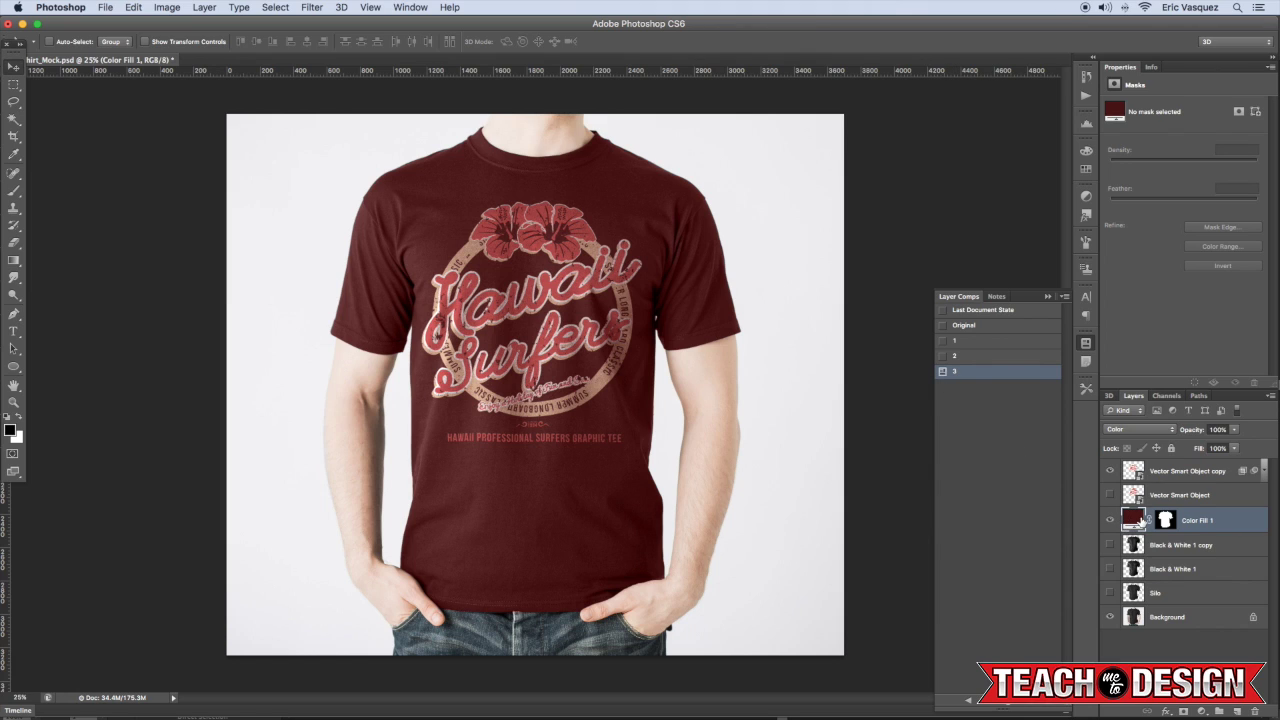
Brighten the maroon fill's red and compare comps 2 and 3
{"action": "double_click", "coordinate": [1134, 521]}
{"action": "left_click", "coordinate": [1051, 268]}
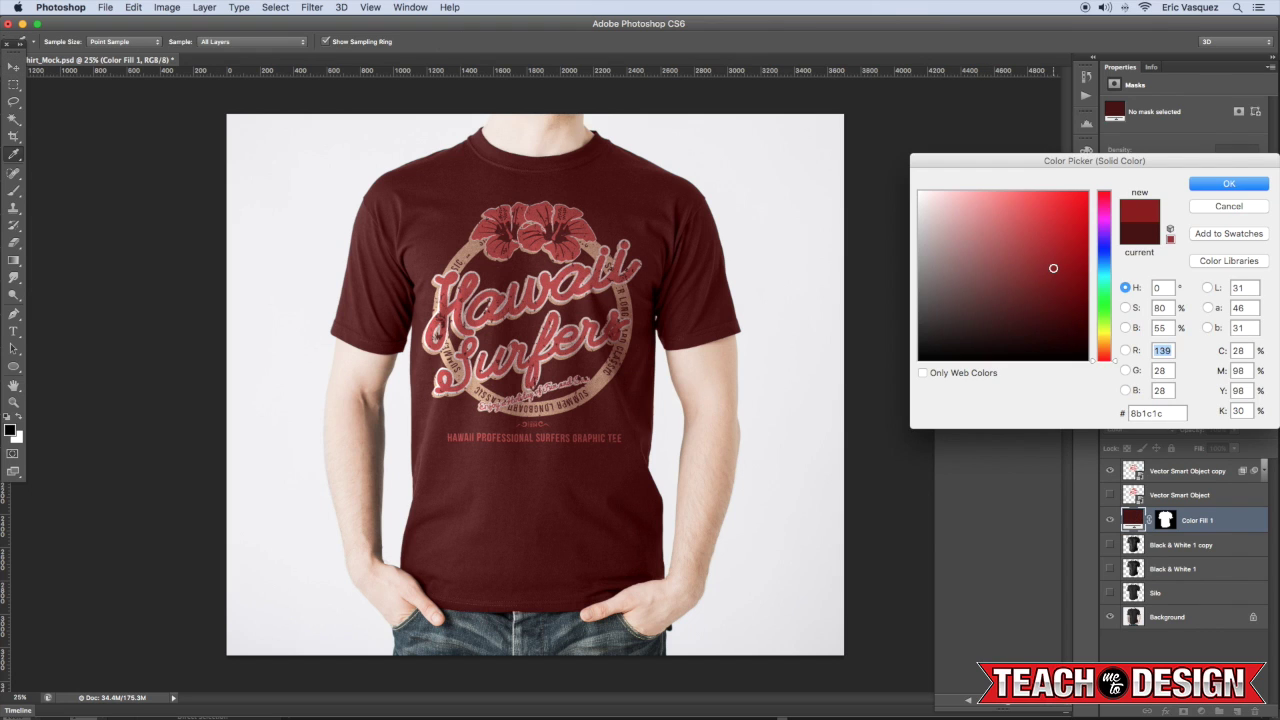
{"action": "left_click", "coordinate": [1205, 186]}
{"action": "left_click", "coordinate": [942, 356]}
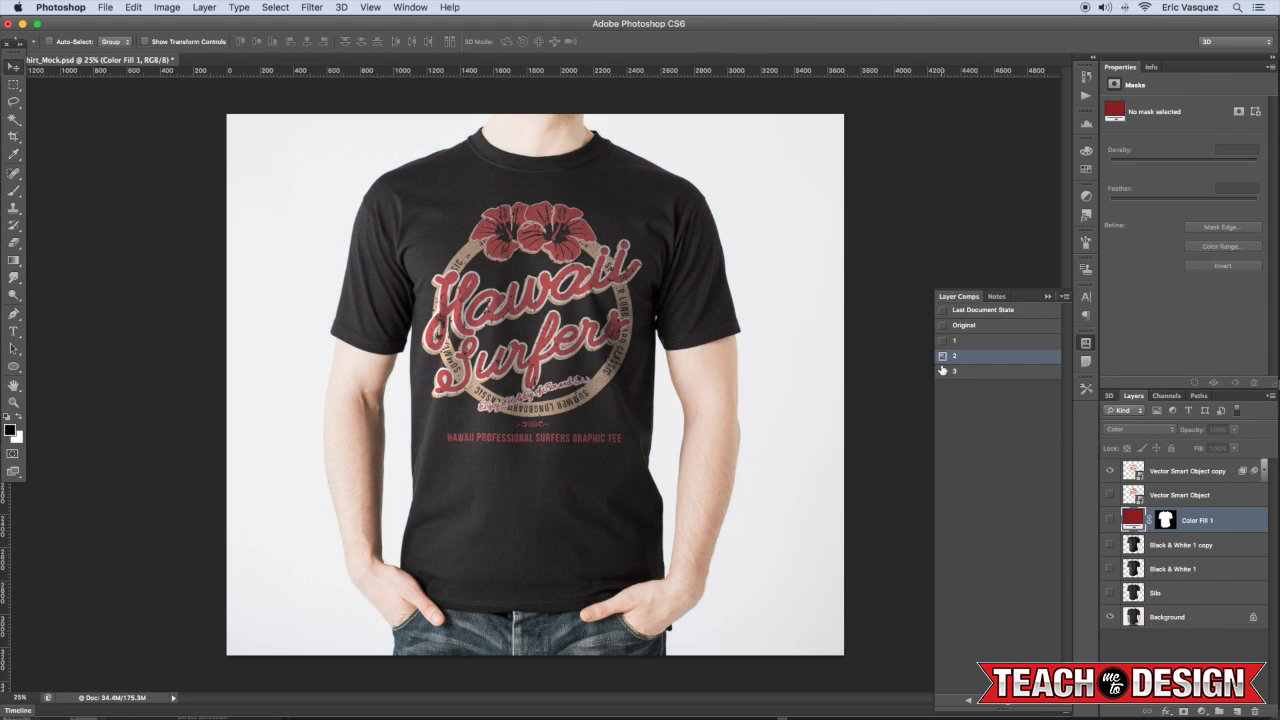
{"action": "left_click", "coordinate": [942, 371]}
{"action": "left_click", "coordinate": [942, 371]}
{"action": "left_click", "coordinate": [967, 370]}
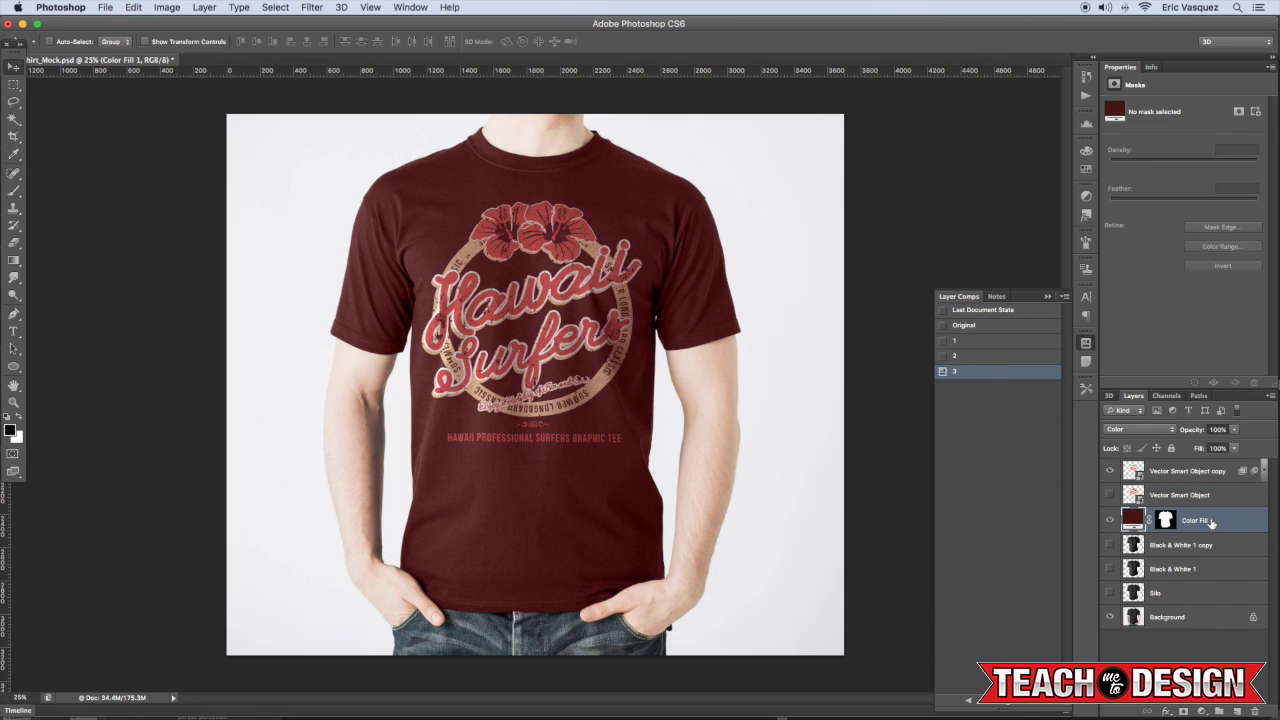
Duplicate Color Fill 1 and recolour the copy dark navy teal #0a3348
{"action": "key", "text": "super+j"}
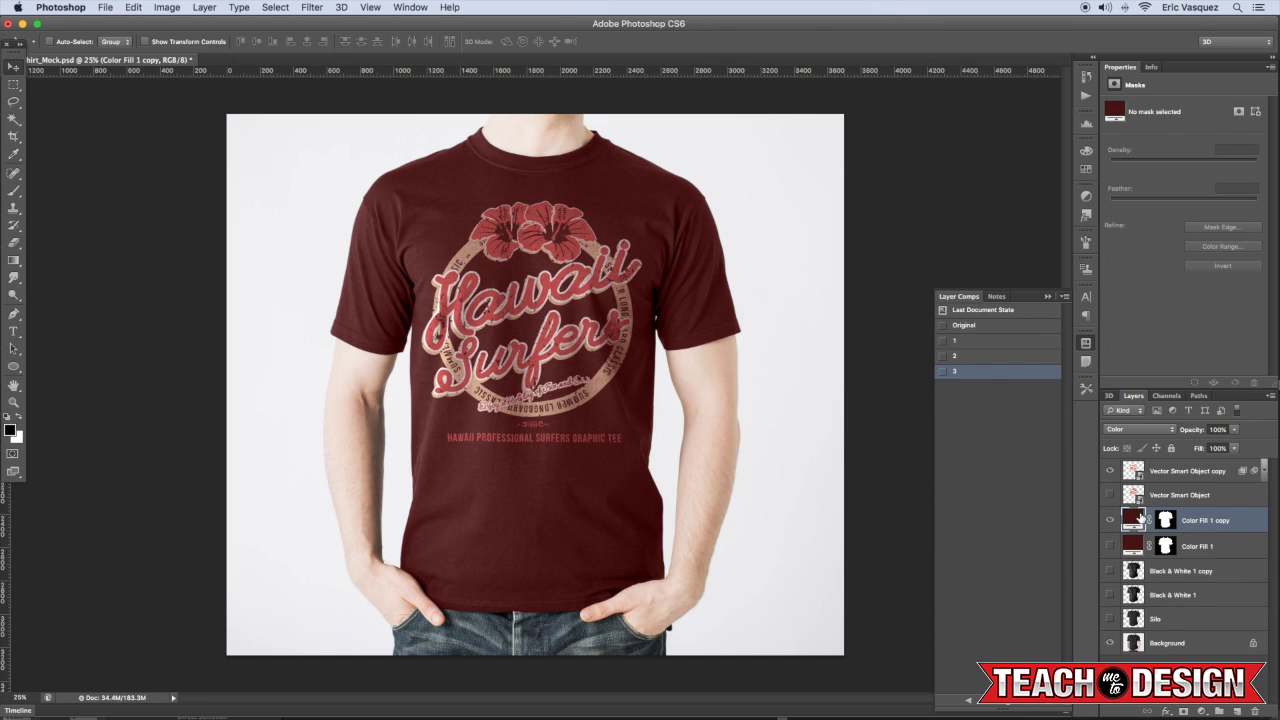
{"action": "double_click", "coordinate": [1139, 518]}
{"action": "left_click", "coordinate": [1104, 257]}
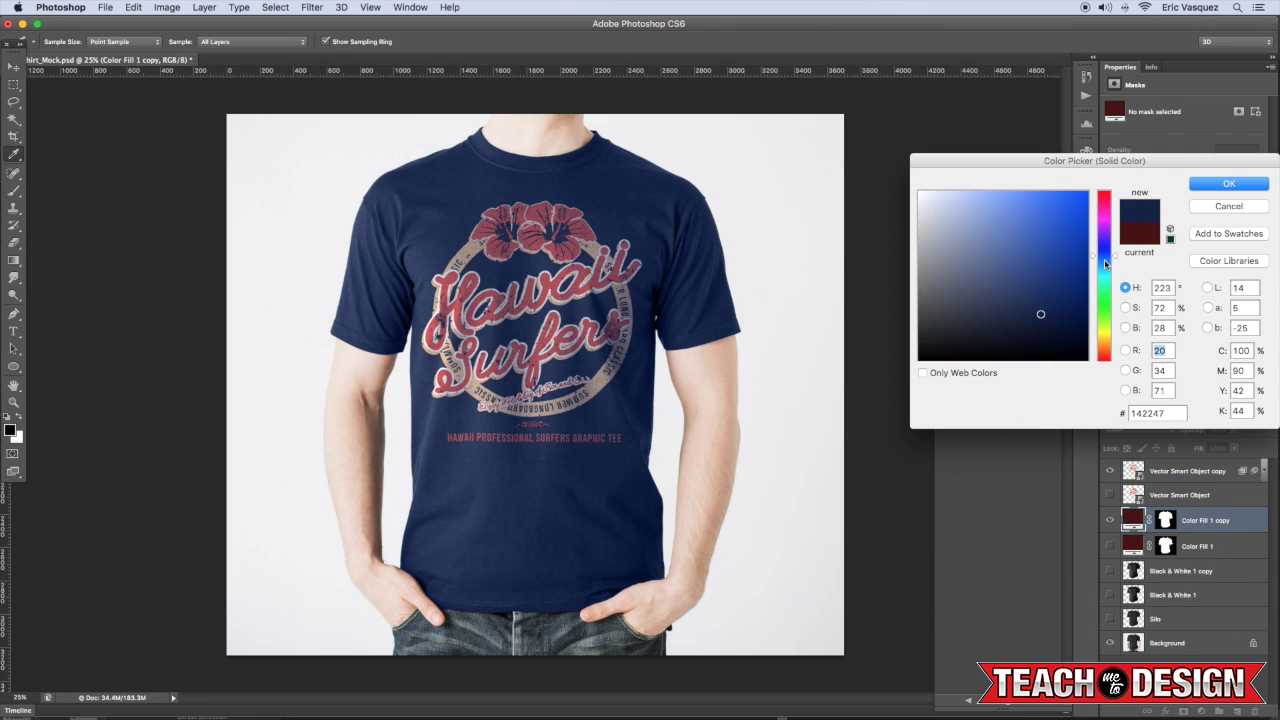
{"action": "left_click", "coordinate": [1065, 283]}
{"action": "mouse_move", "coordinate": [1065, 284]}
{"action": "left_mouse_down"}
{"action": "mouse_move", "coordinate": [1051, 300]}
{"action": "mouse_move", "coordinate": [1063, 313]}
{"action": "left_mouse_up"}
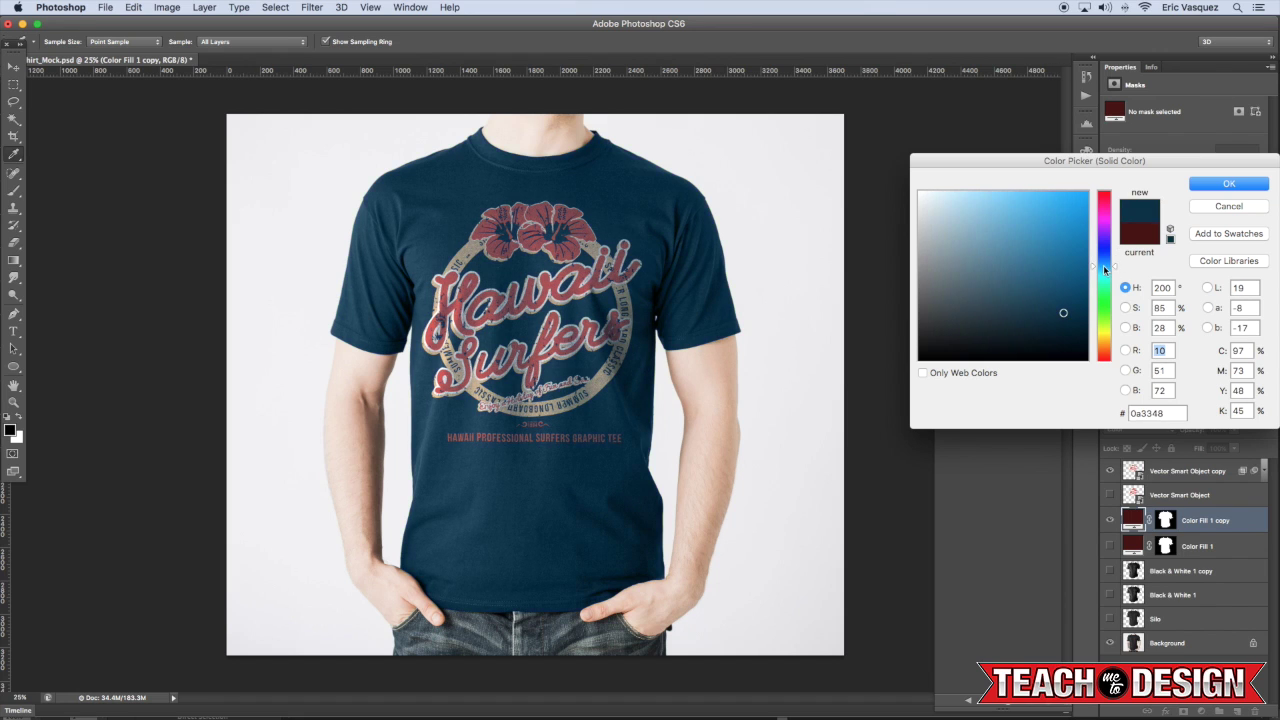
{"action": "left_click", "coordinate": [1212, 182]}
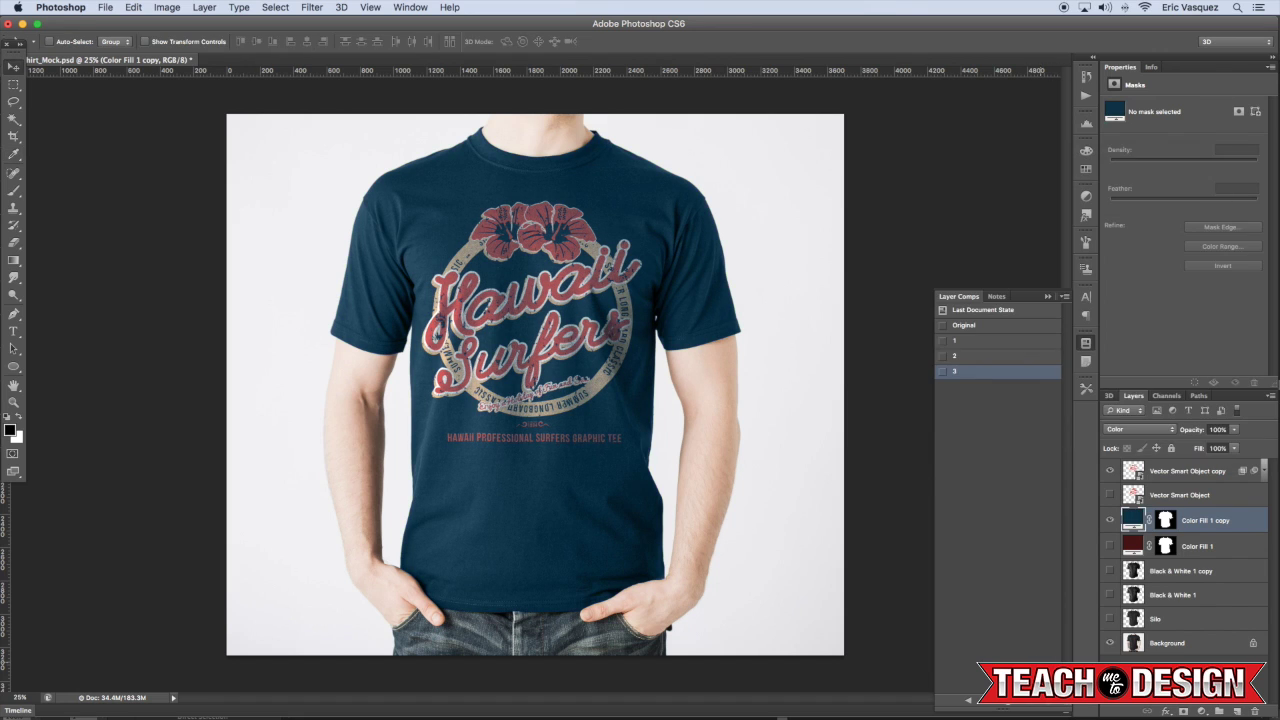
{"action": "left_click", "coordinate": [1030, 705]}
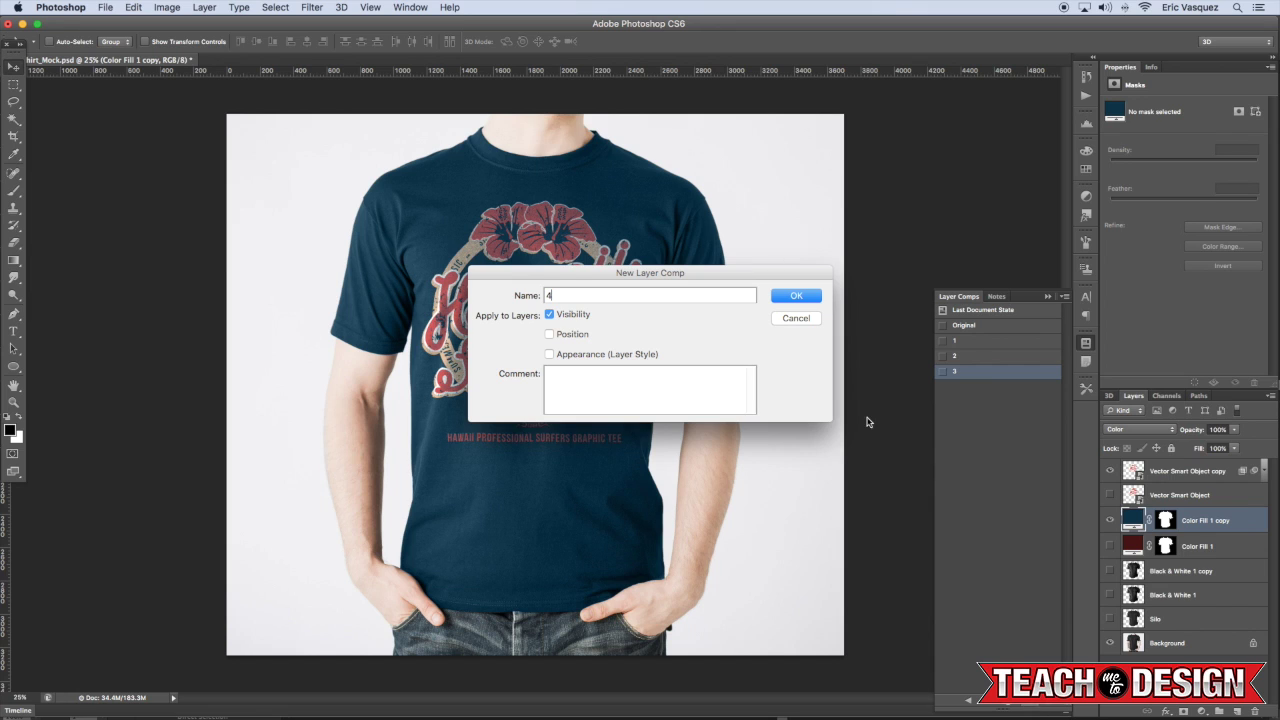
Save layer comp 4 with the navy shirt, flip through comps 2–4, and end on maroon comp 3
{"action": "left_click", "coordinate": [796, 296]}
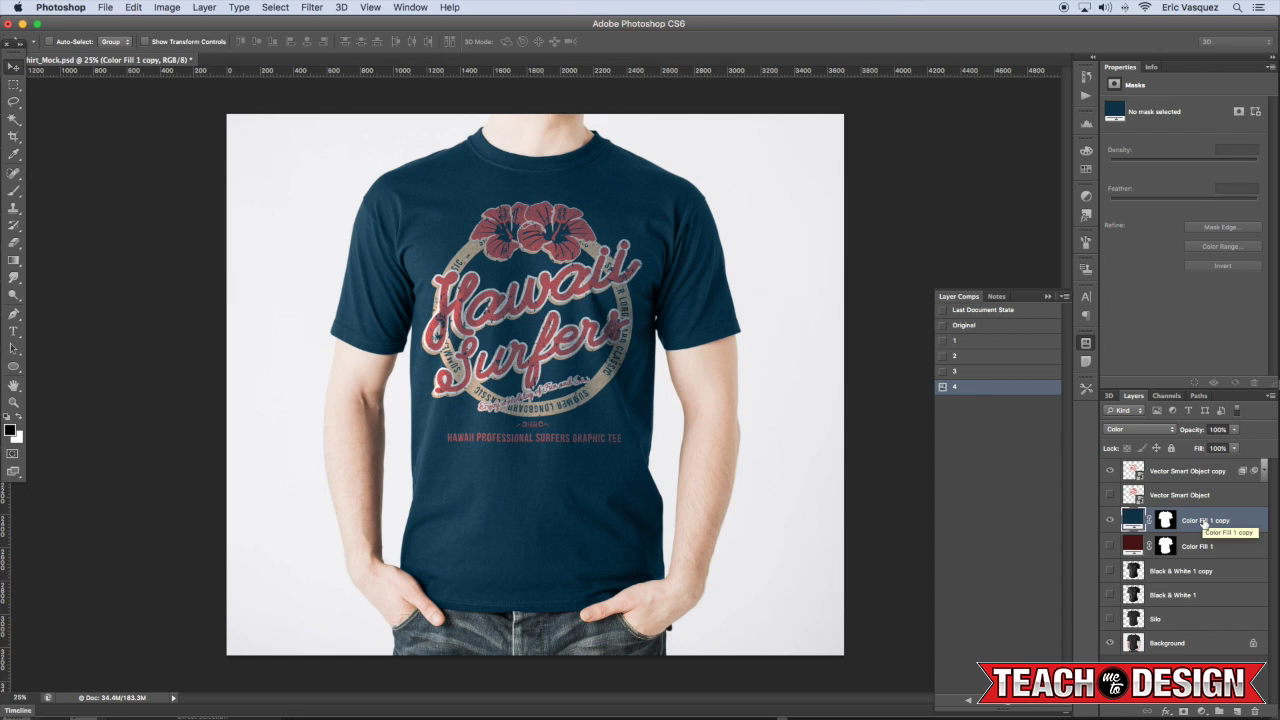
{"action": "left_click", "coordinate": [942, 372]}
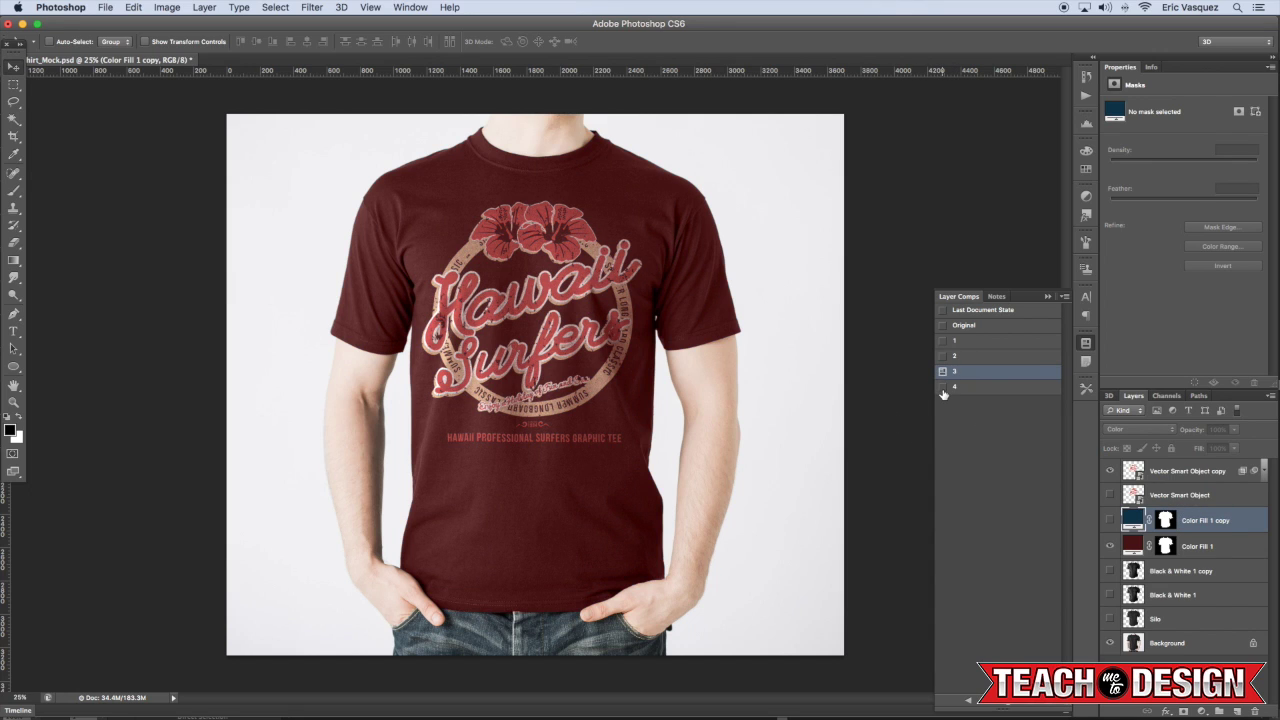
{"action": "left_click", "coordinate": [942, 388]}
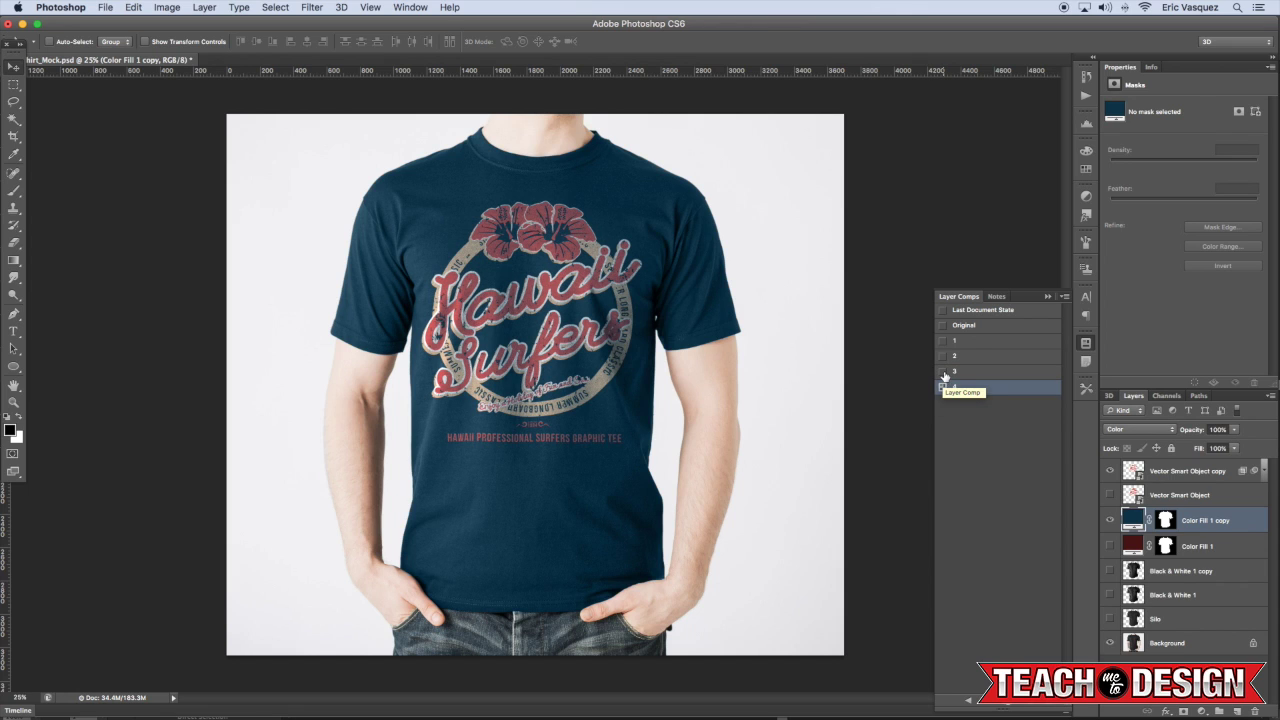
{"action": "left_click", "coordinate": [942, 372]}
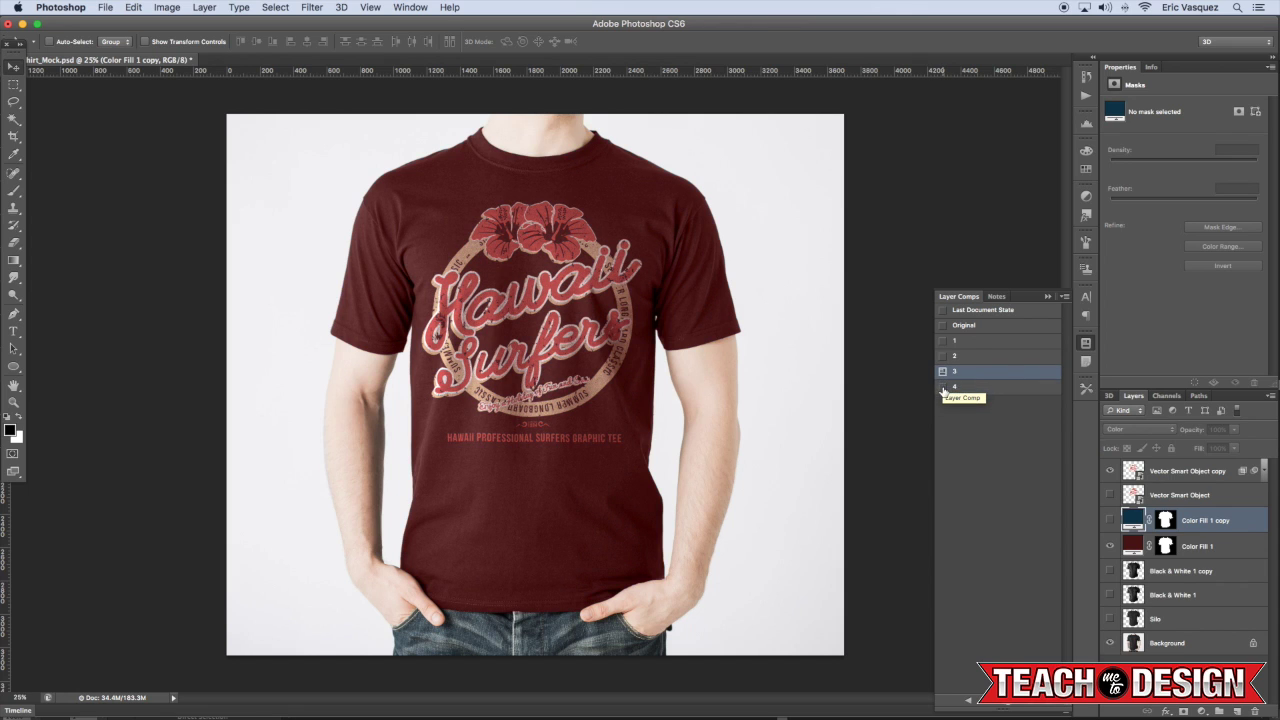
{"action": "left_click", "coordinate": [942, 357]}
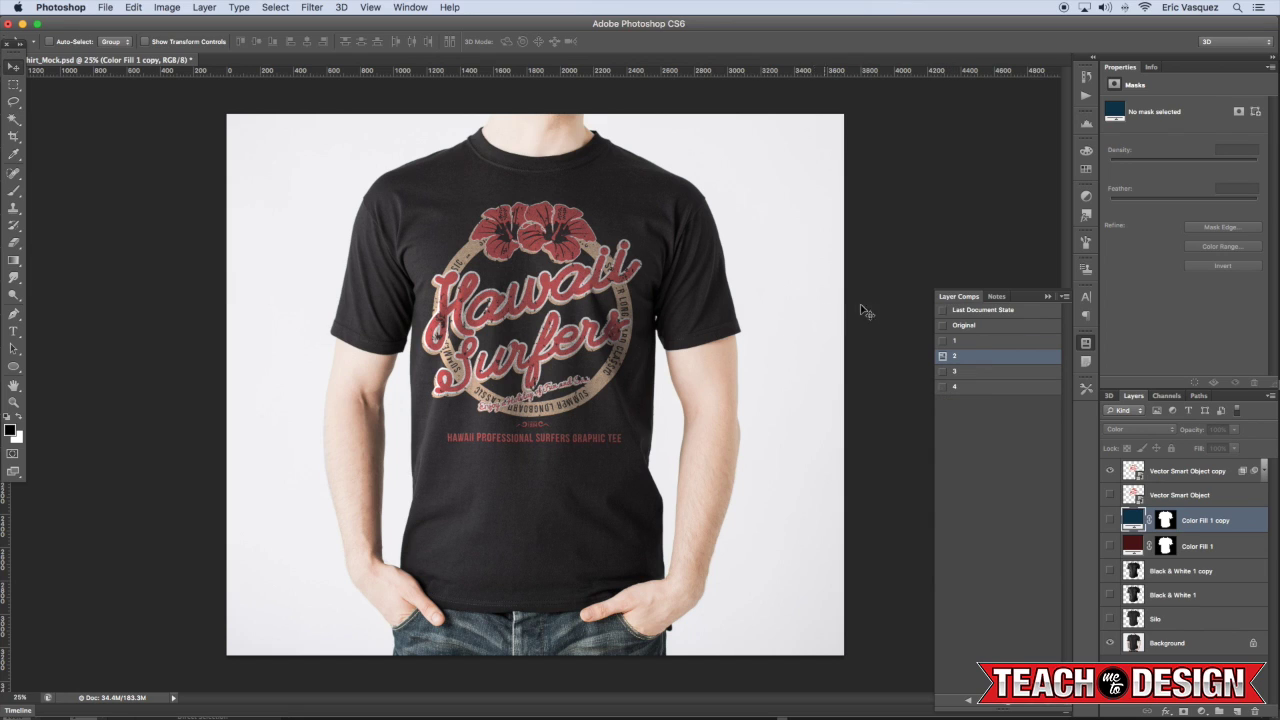
{"action": "left_click", "coordinate": [943, 372]}
{"action": "left_click", "coordinate": [948, 298]}
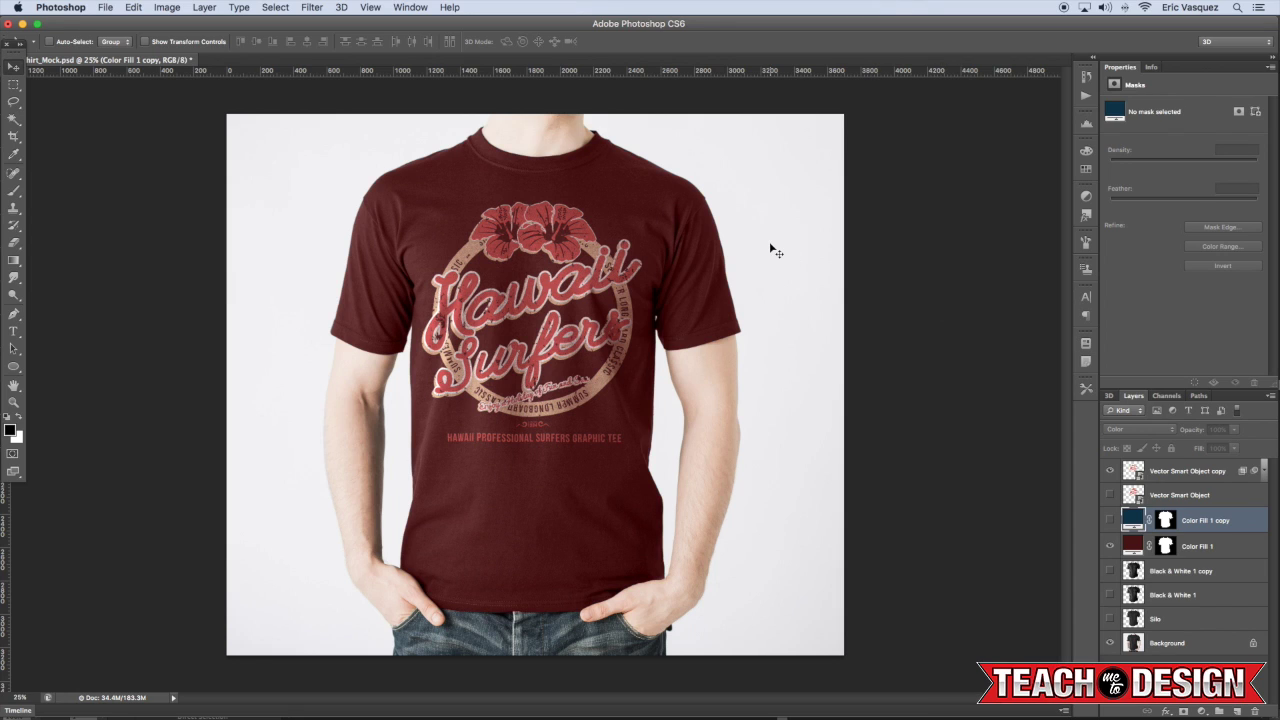